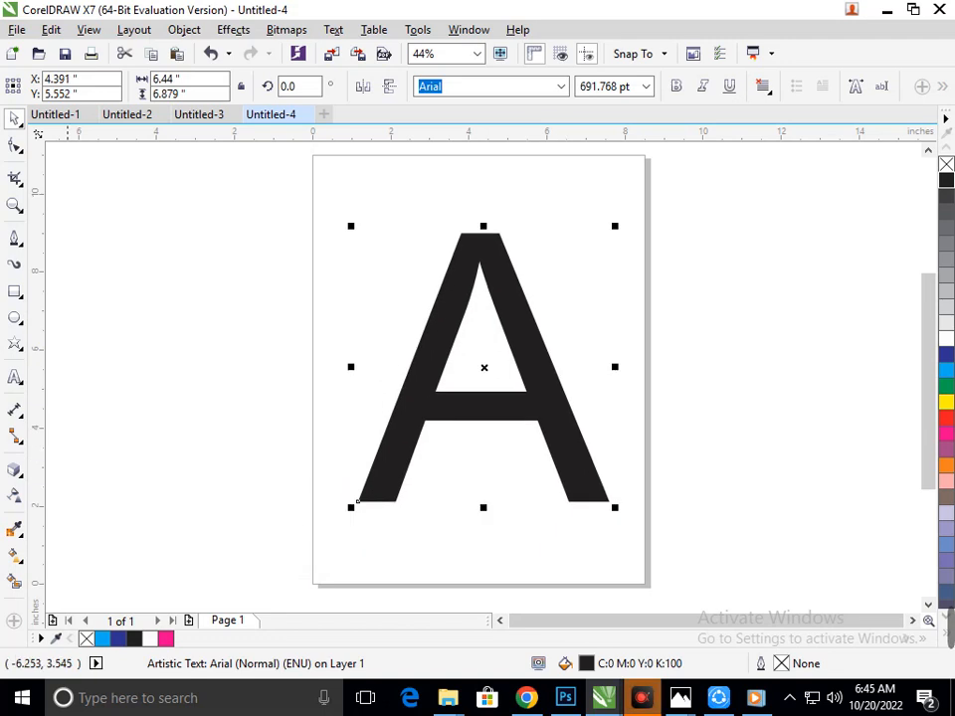
Step: Draw three freehand lines about 2 to 3 inches wide across the A's left leg: near the foot, at mid-height and near the apex
{"action": "key", "text": "F5"}
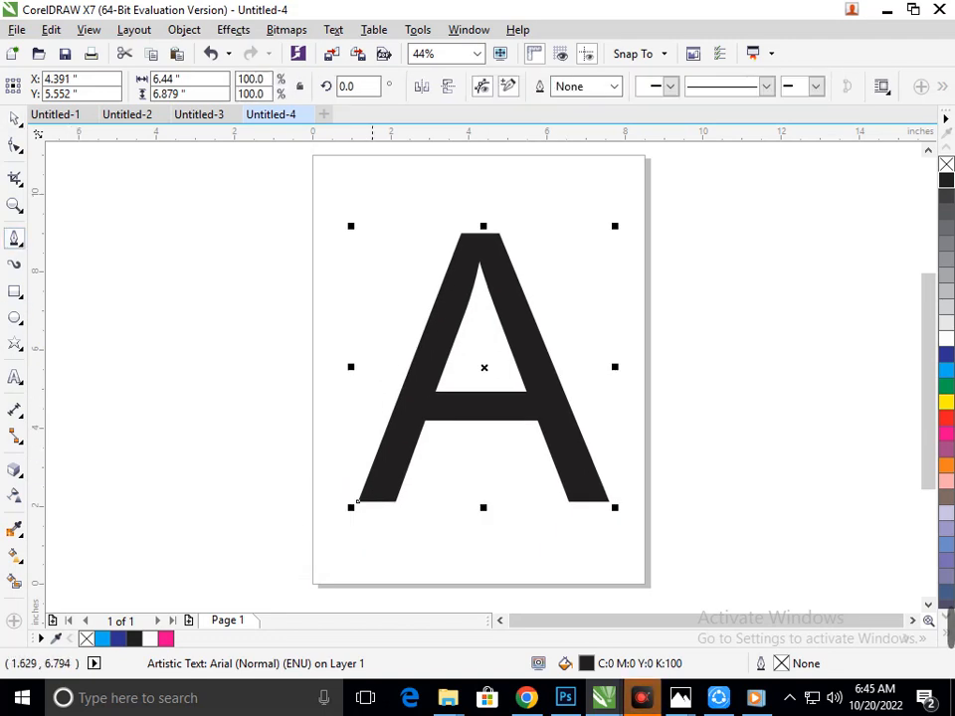
{"action": "left_click", "coordinate": [375, 283]}
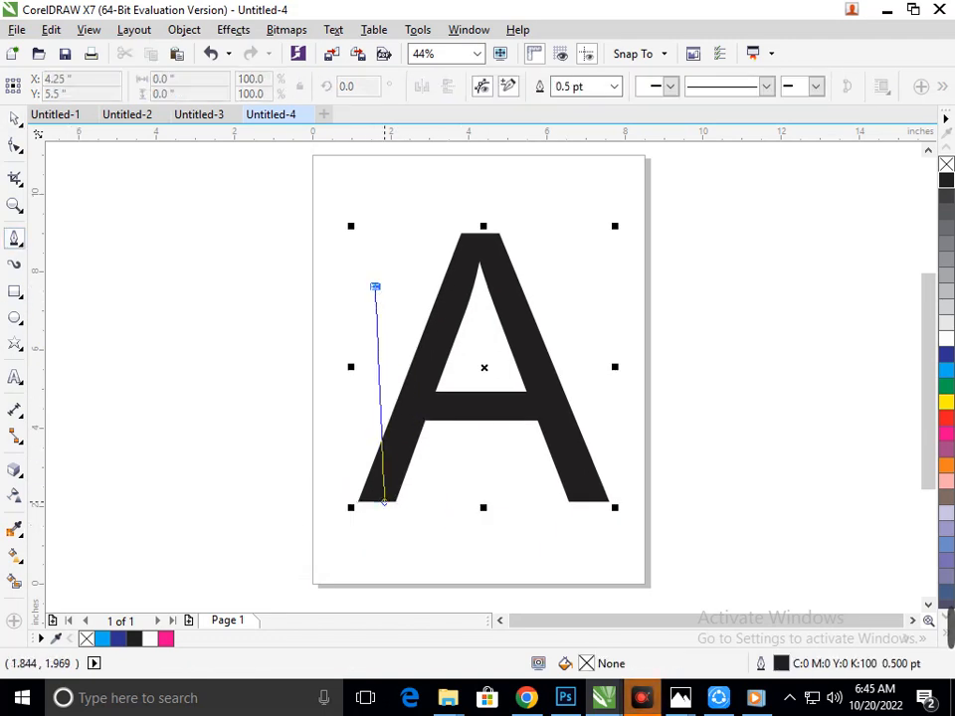
{"action": "left_click", "coordinate": [352, 450]}
{"action": "left_click", "coordinate": [463, 466]}
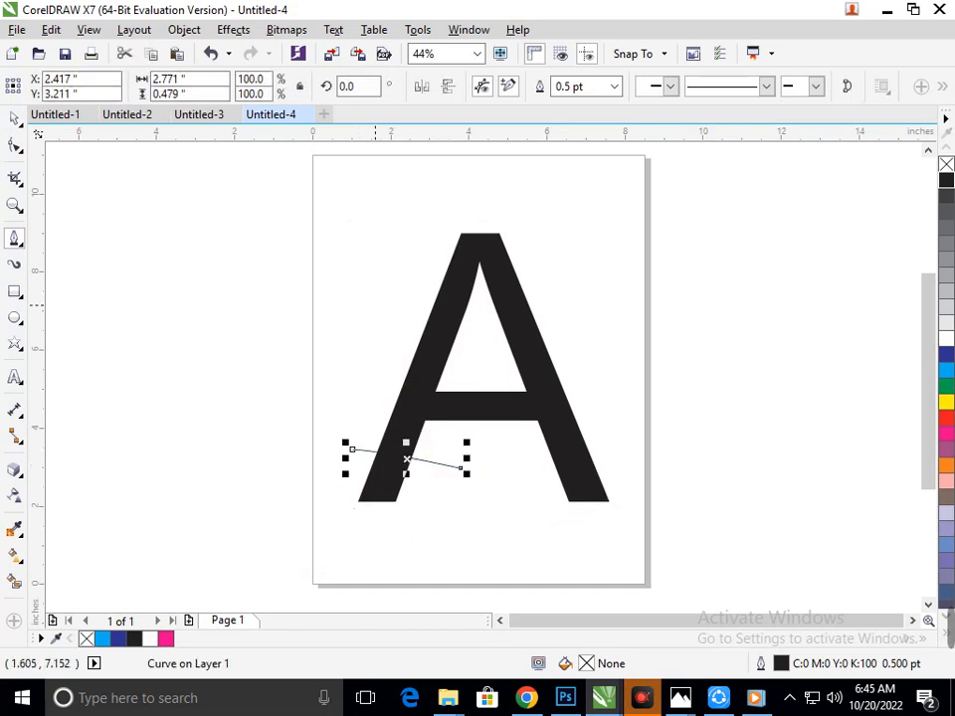
{"action": "left_click", "coordinate": [375, 304]}
{"action": "left_click", "coordinate": [459, 382]}
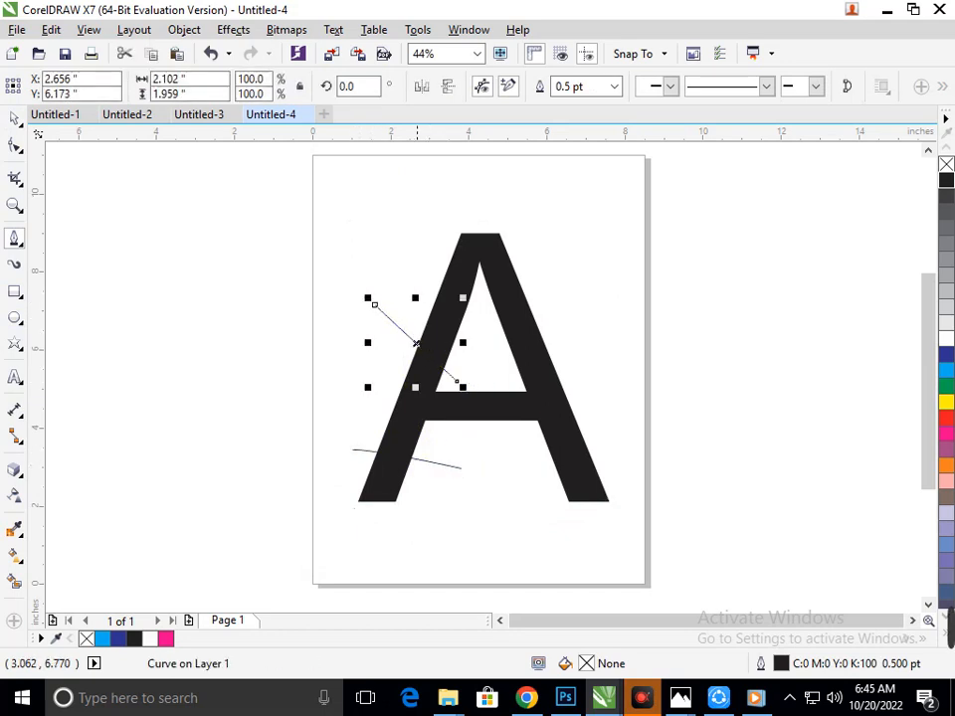
{"action": "left_click", "coordinate": [404, 236]}
{"action": "left_click", "coordinate": [498, 322]}
Step: Draw two freehand lines across the A's right leg, one above the crossbar and one about 2.5 inches wide near the foot
{"action": "left_click", "coordinate": [575, 333]}
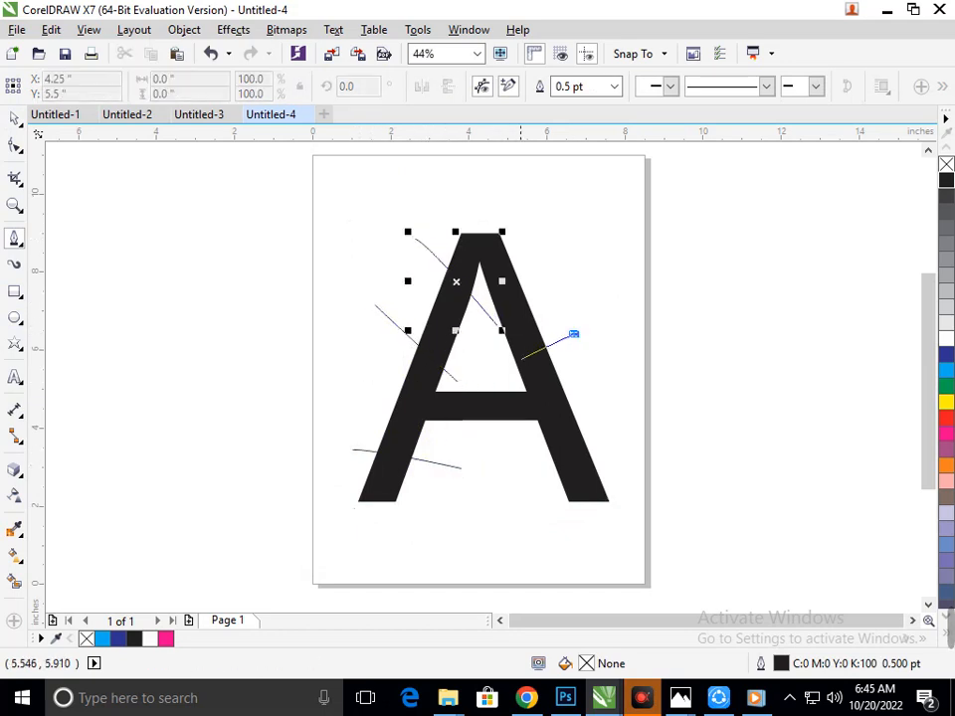
{"action": "left_click", "coordinate": [491, 372]}
{"action": "left_click", "coordinate": [616, 439]}
{"action": "left_click", "coordinate": [518, 465]}
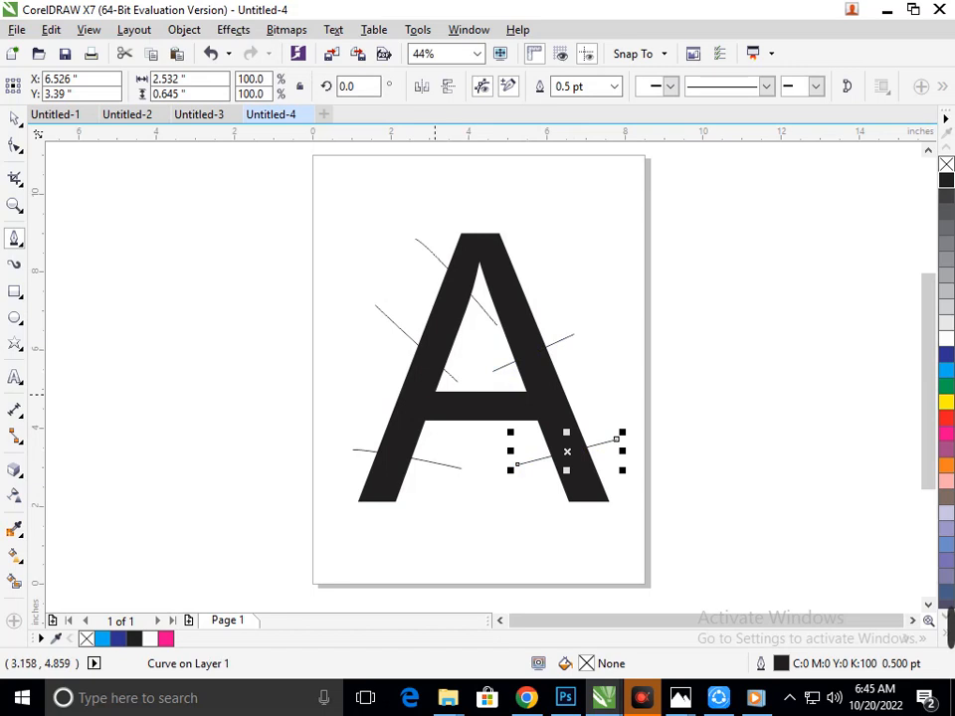
Step: Draw a short line about 0.7 inch tall at each end of the crossbar, joining its upper and lower inner corners
{"action": "left_click", "coordinate": [434, 395]}
{"action": "left_click", "coordinate": [425, 420]}
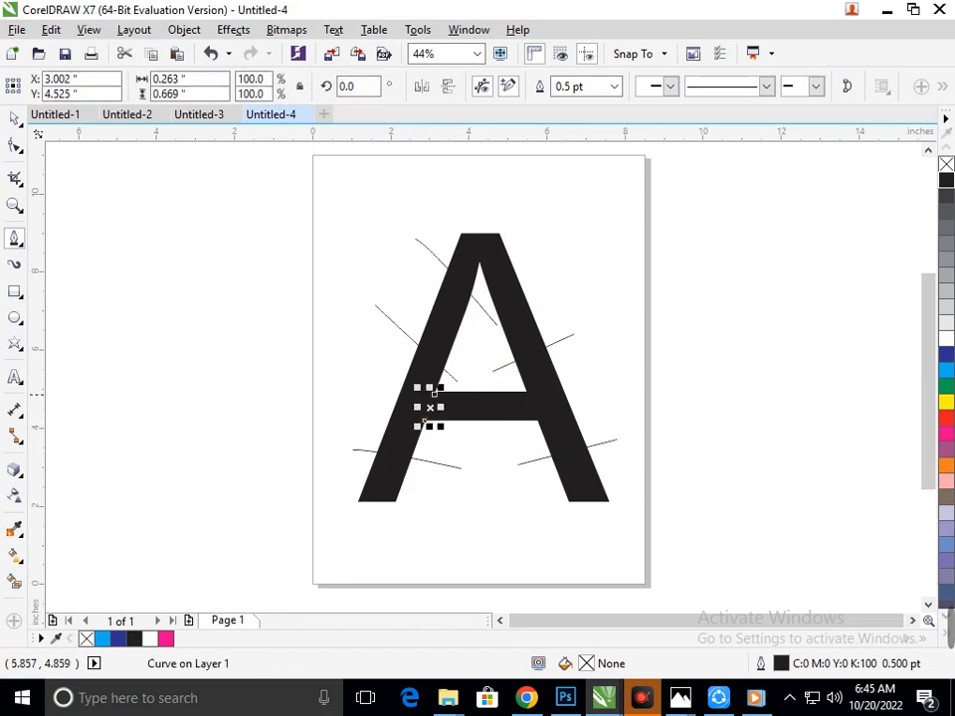
{"action": "left_click", "coordinate": [527, 393]}
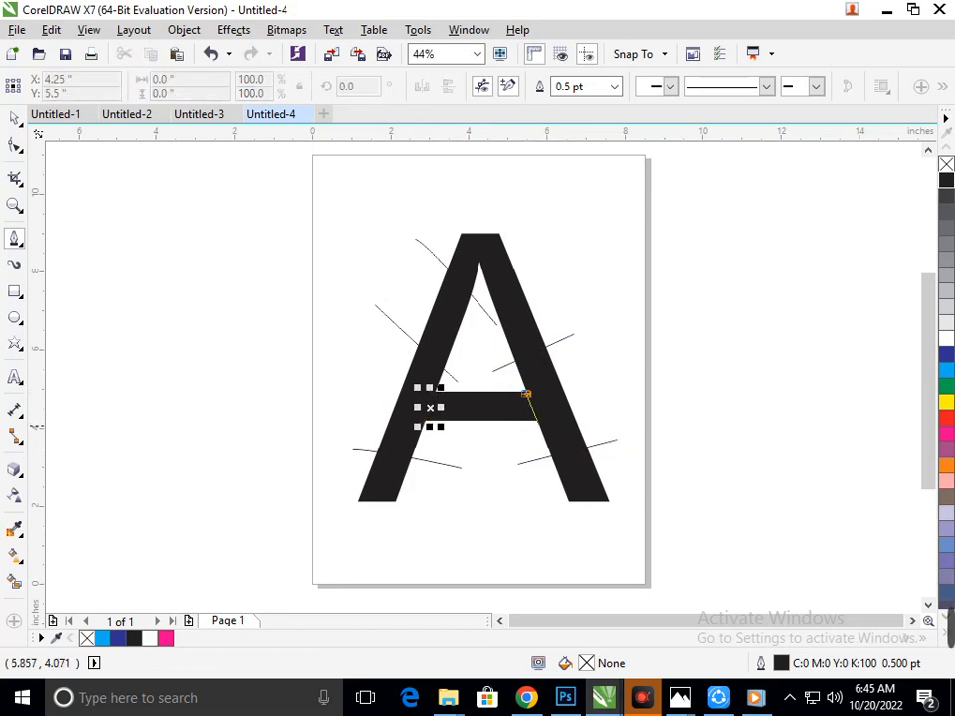
{"action": "double_click", "coordinate": [538, 420]}
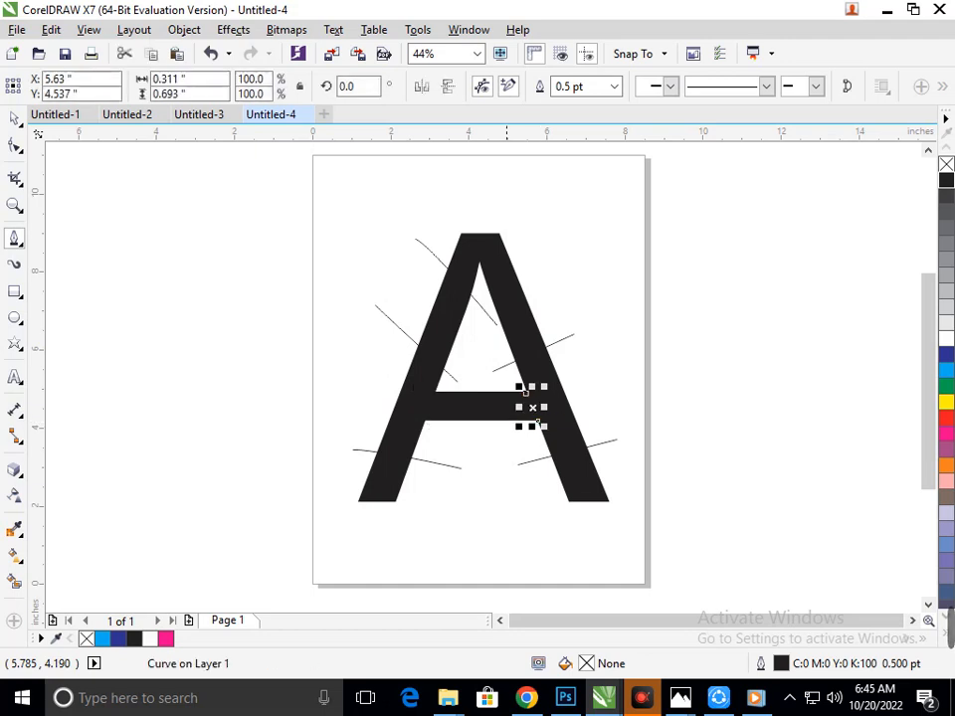
{"action": "left_click", "coordinate": [14, 119]}
{"action": "left_click", "coordinate": [199, 307]}
{"action": "left_click", "coordinate": [497, 269]}
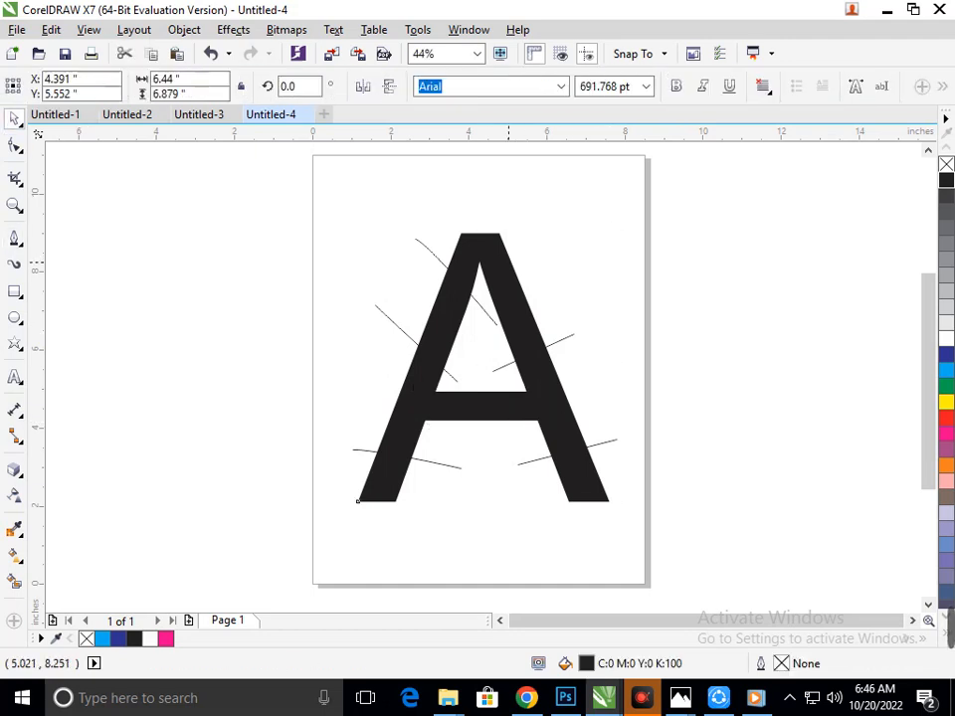
{"action": "right_click", "coordinate": [506, 264]}
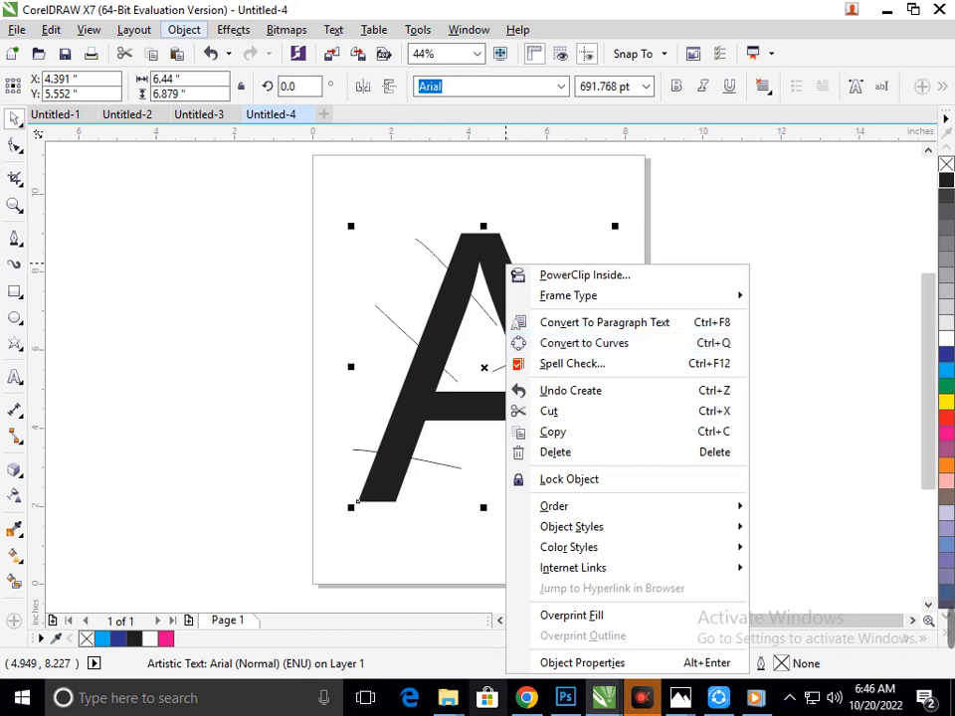
{"action": "left_click", "coordinate": [185, 28]}
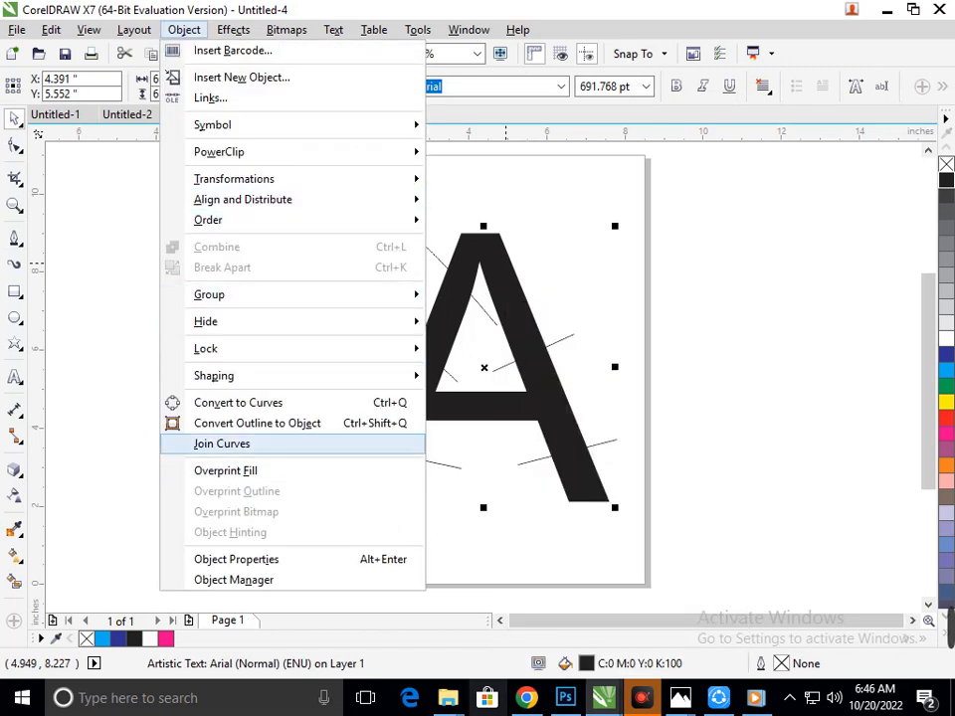
{"action": "left_click", "coordinate": [682, 422]}
Step: Remove the letter A's fill and give it a black outline
{"action": "left_click", "coordinate": [571, 415]}
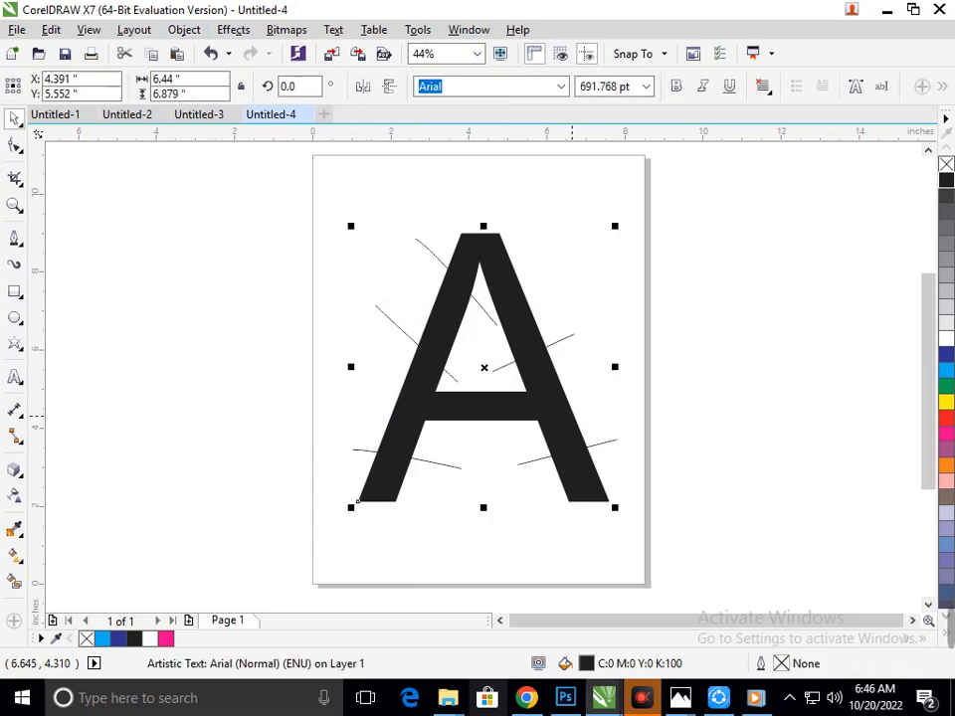
{"action": "left_click", "coordinate": [946, 164]}
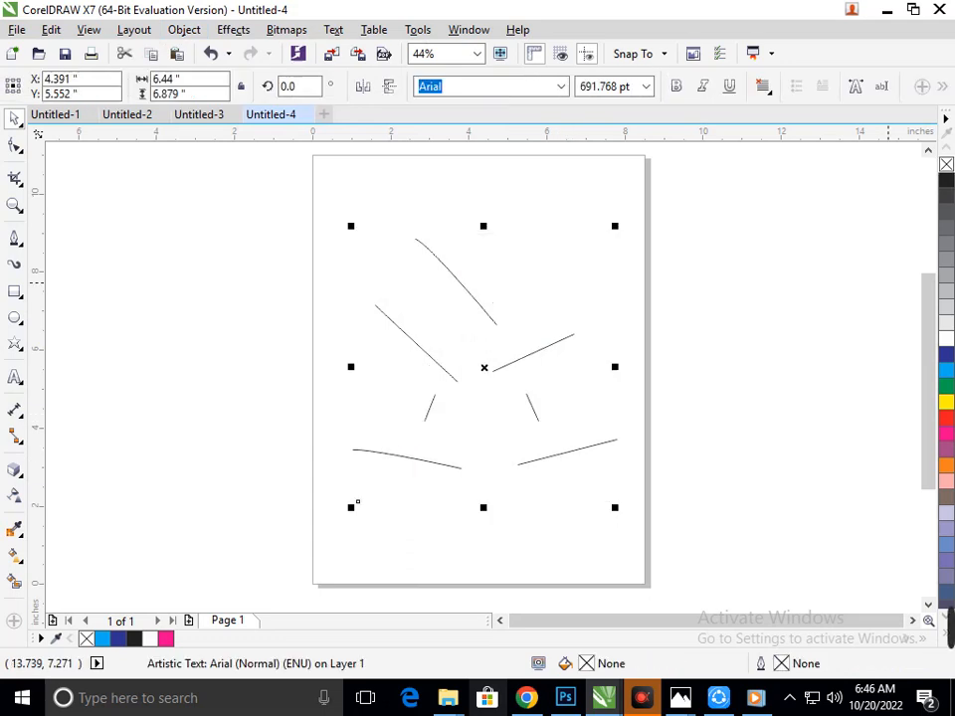
{"action": "right_click", "coordinate": [946, 180]}
{"action": "left_click", "coordinate": [765, 577]}
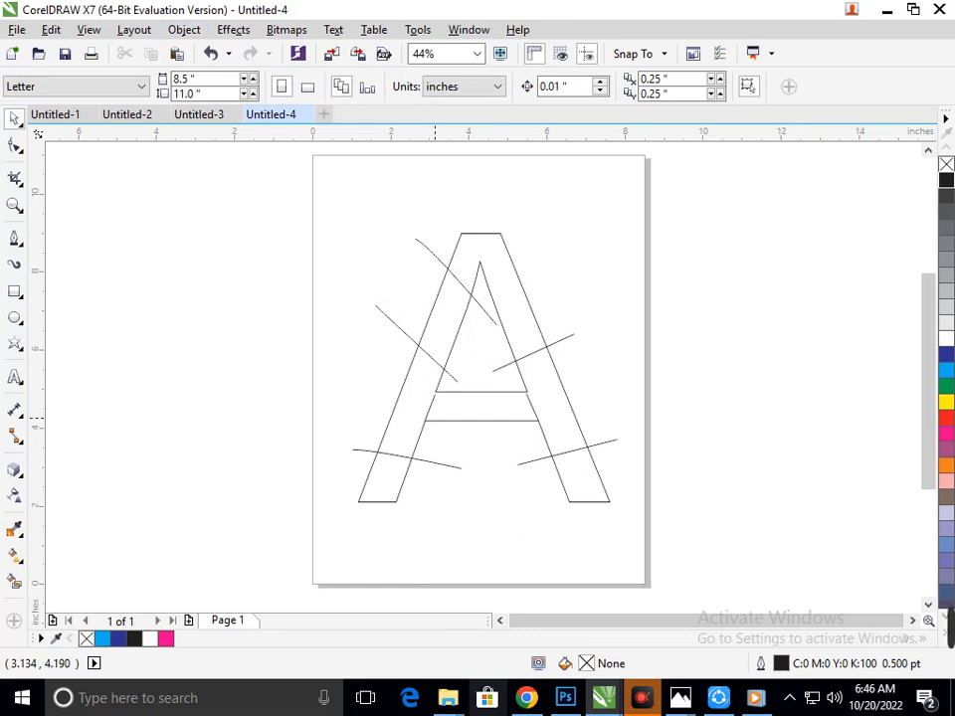
Step: Move the end nodes of the short line at the crossbar's left end onto the letter's inner corners
{"action": "scroll", "coordinate": [433, 389], "scroll_direction": "up", "scroll_amount": 5}
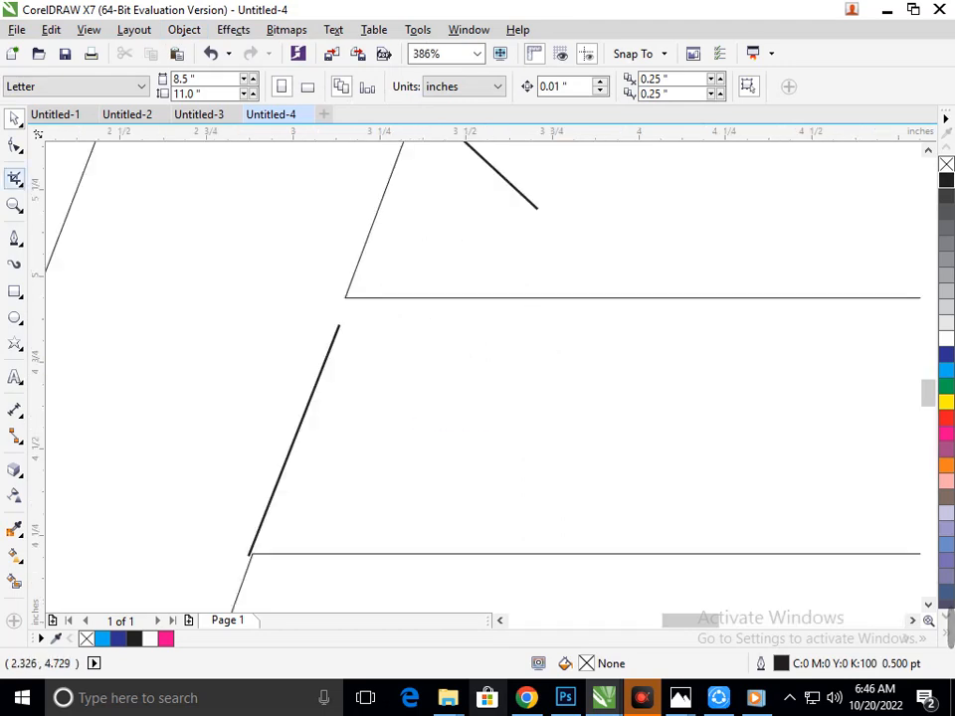
{"action": "left_click", "coordinate": [14, 145]}
{"action": "left_click", "coordinate": [334, 328]}
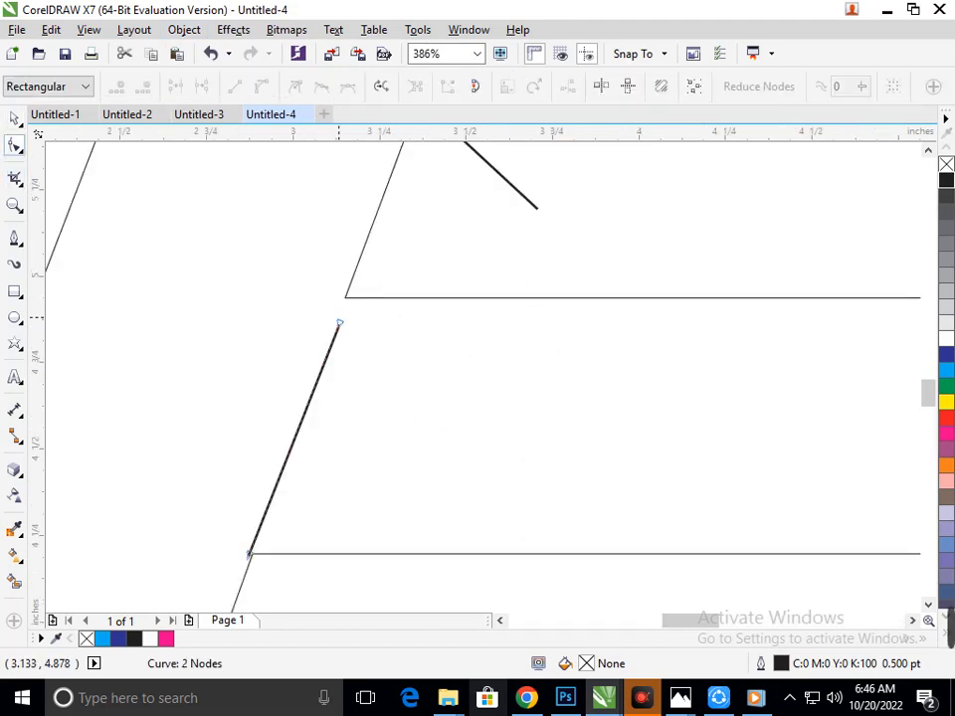
{"action": "left_click", "coordinate": [339, 323]}
{"action": "left_click_drag", "start_coordinate": [340, 324], "coordinate": [347, 297]}
{"action": "scroll", "coordinate": [331, 279], "scroll_direction": "up", "scroll_amount": 5}
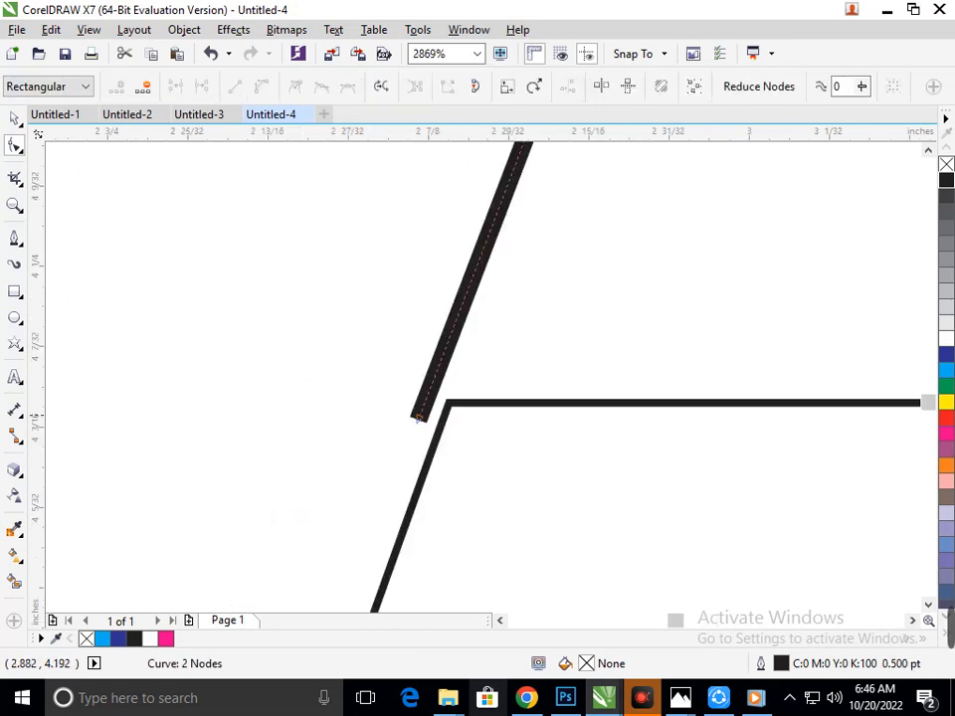
{"action": "left_click_drag", "start_coordinate": [417, 418], "coordinate": [448, 402]}
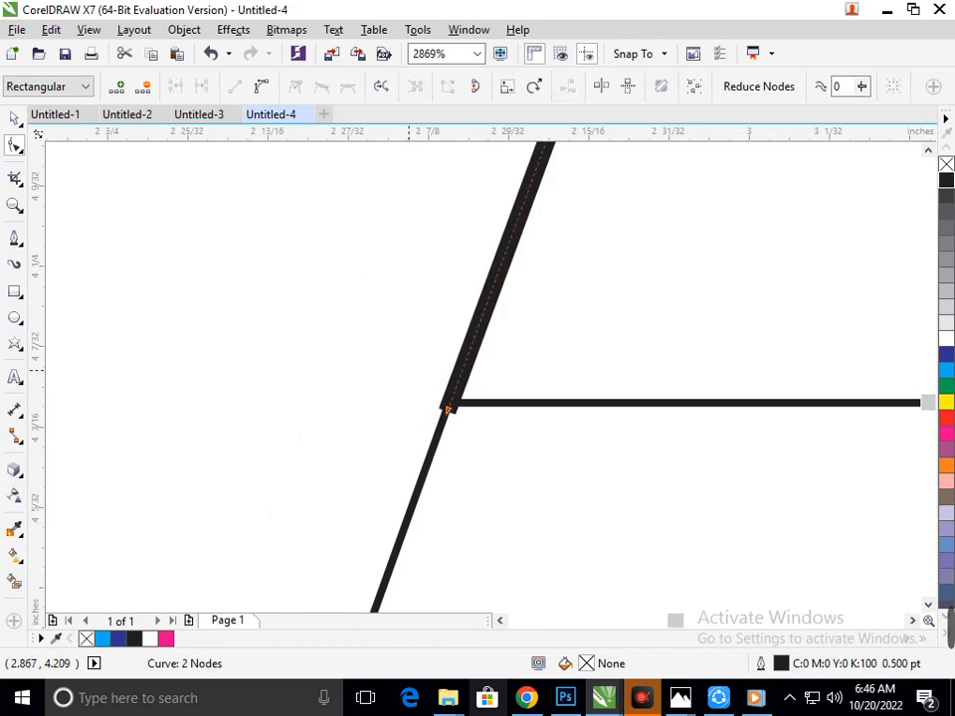
{"action": "scroll", "coordinate": [347, 296], "scroll_direction": "down", "scroll_amount": 5}
{"action": "left_click_drag", "start_coordinate": [440, 345], "coordinate": [444, 347]}
{"action": "key", "text": "F3"}
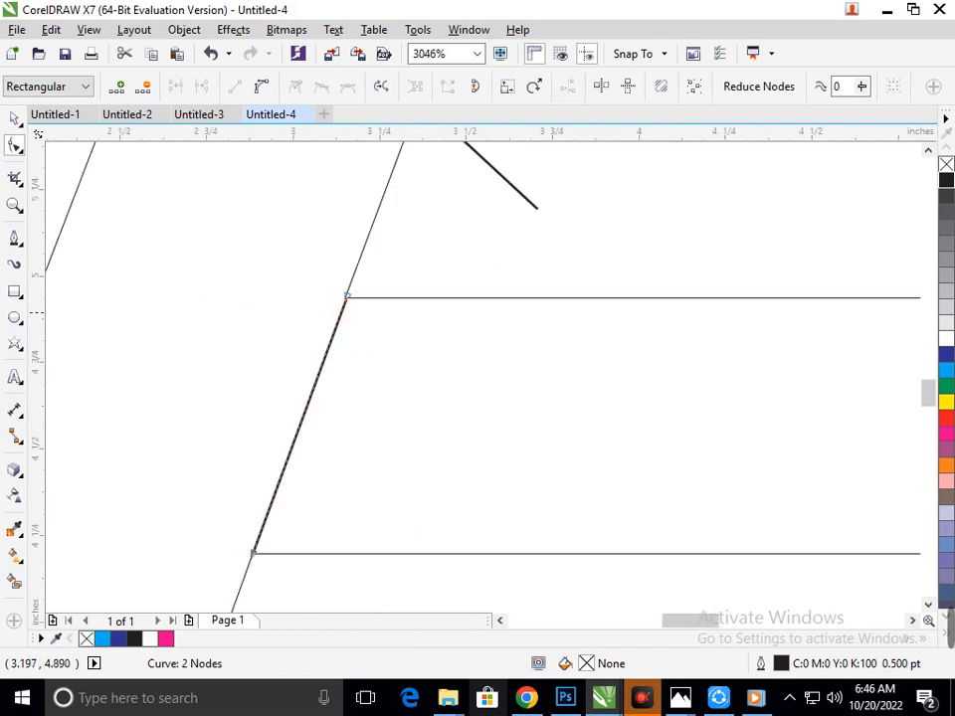
Step: Move the end nodes of the short line at the crossbar's right end onto the letter's inner corners
{"action": "key", "text": "shift+F4"}
{"action": "scroll", "coordinate": [532, 399], "scroll_direction": "up", "scroll_amount": 7}
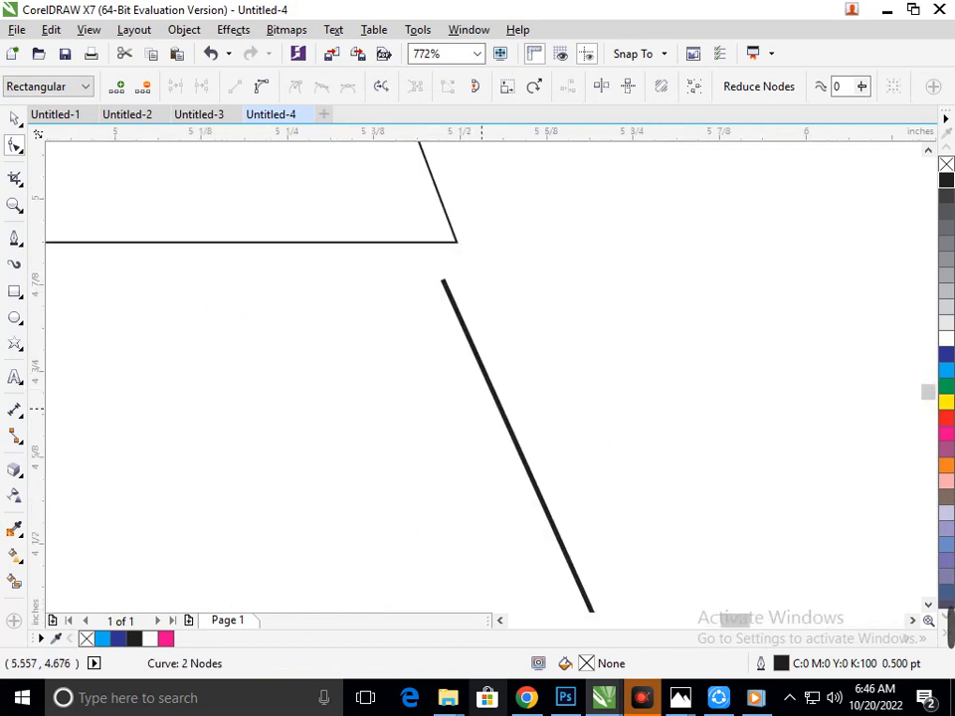
{"action": "left_click_drag", "start_coordinate": [442, 281], "coordinate": [456, 241]}
{"action": "key", "text": "shift+F4"}
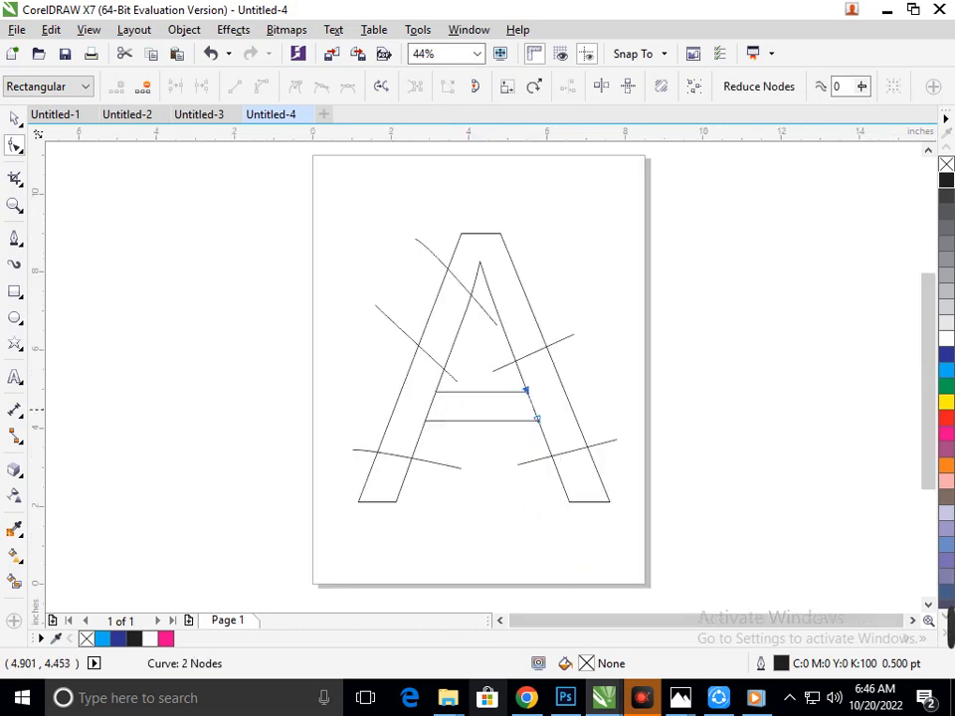
{"action": "scroll", "coordinate": [540, 409], "scroll_direction": "up", "scroll_amount": 5}
{"action": "key", "text": "F2"}
{"action": "left_click_drag", "start_coordinate": [405, 277], "coordinate": [458, 311]}
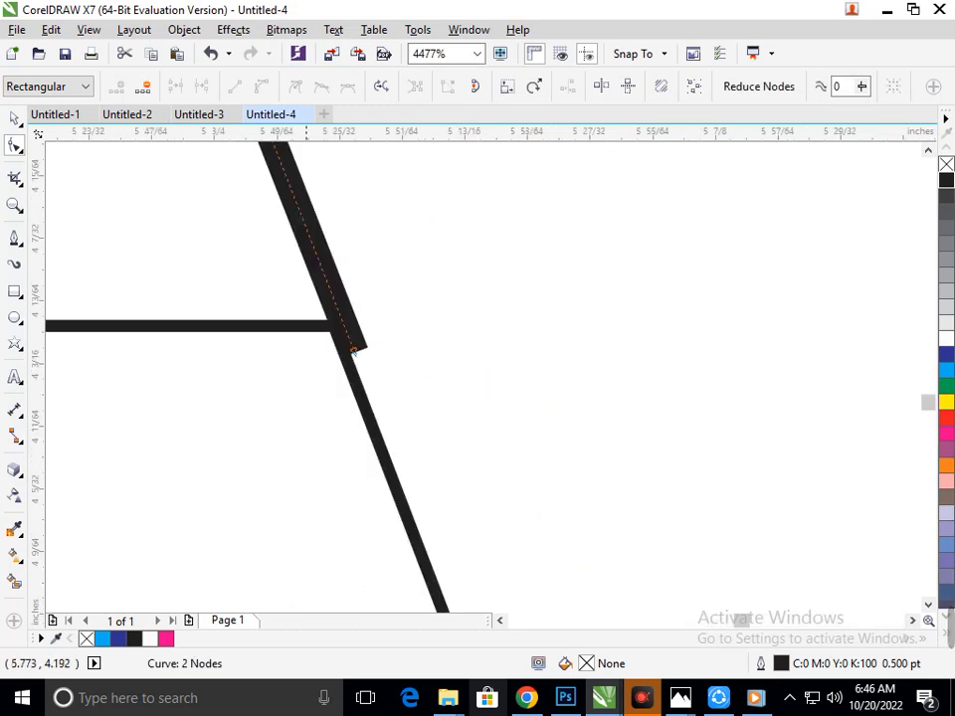
{"action": "left_click_drag", "start_coordinate": [353, 350], "coordinate": [336, 325]}
{"action": "key", "text": "F3"}
{"action": "key", "text": "F3"}
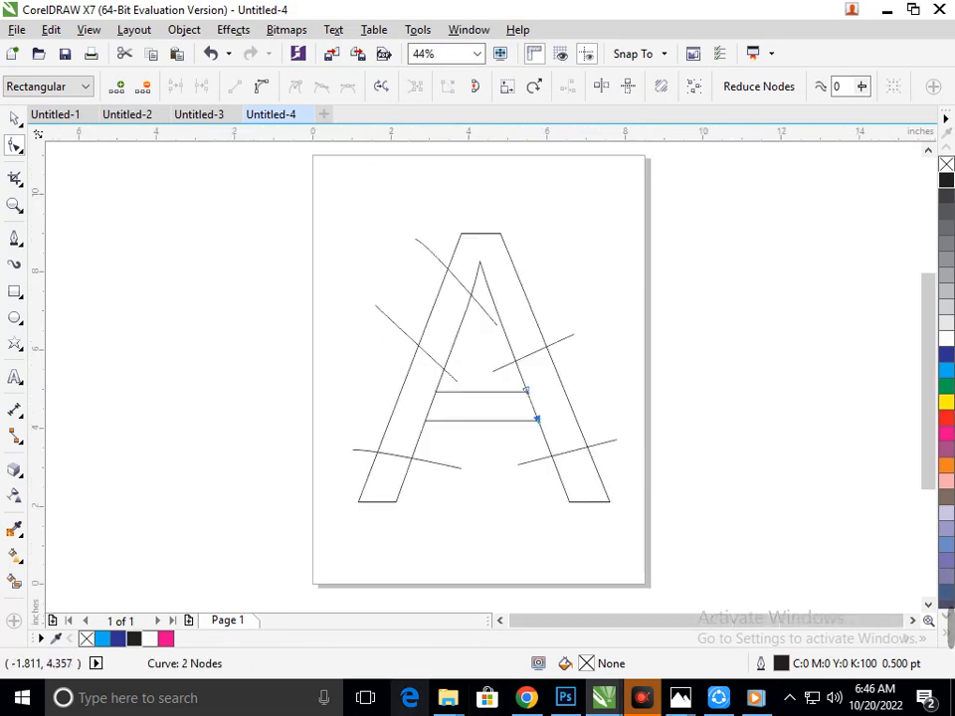
Step: Fill each section of the divided letter A with blue using Smart Fill, including the crossbar and both feet
{"action": "left_click", "coordinate": [15, 581]}
{"action": "left_click", "coordinate": [381, 476]}
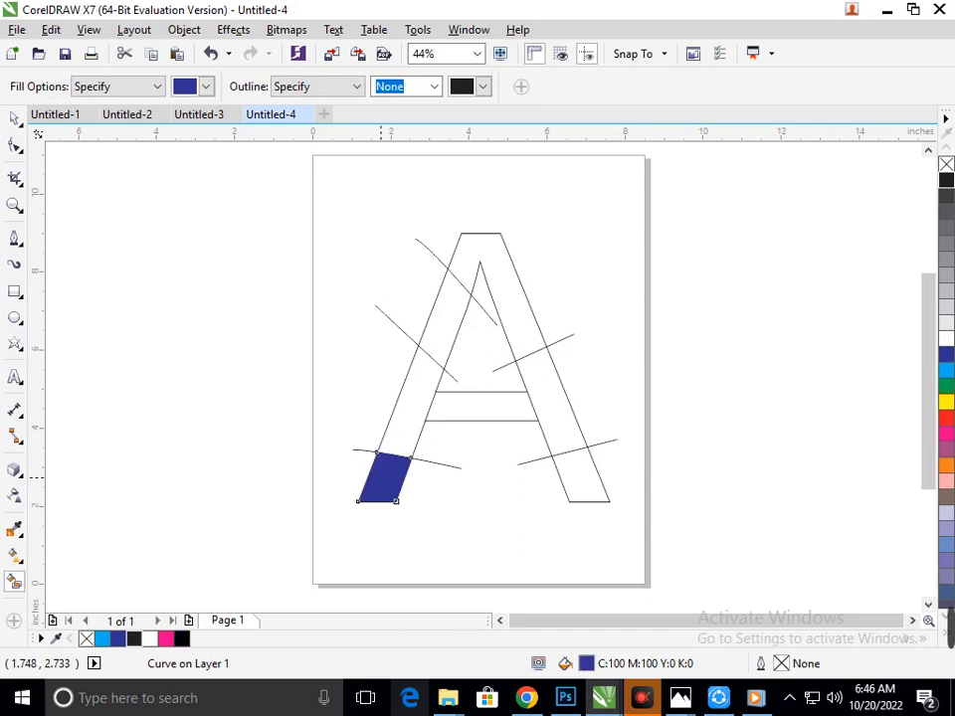
{"action": "left_click", "coordinate": [416, 410]}
{"action": "left_click", "coordinate": [461, 268]}
{"action": "left_click", "coordinate": [497, 267]}
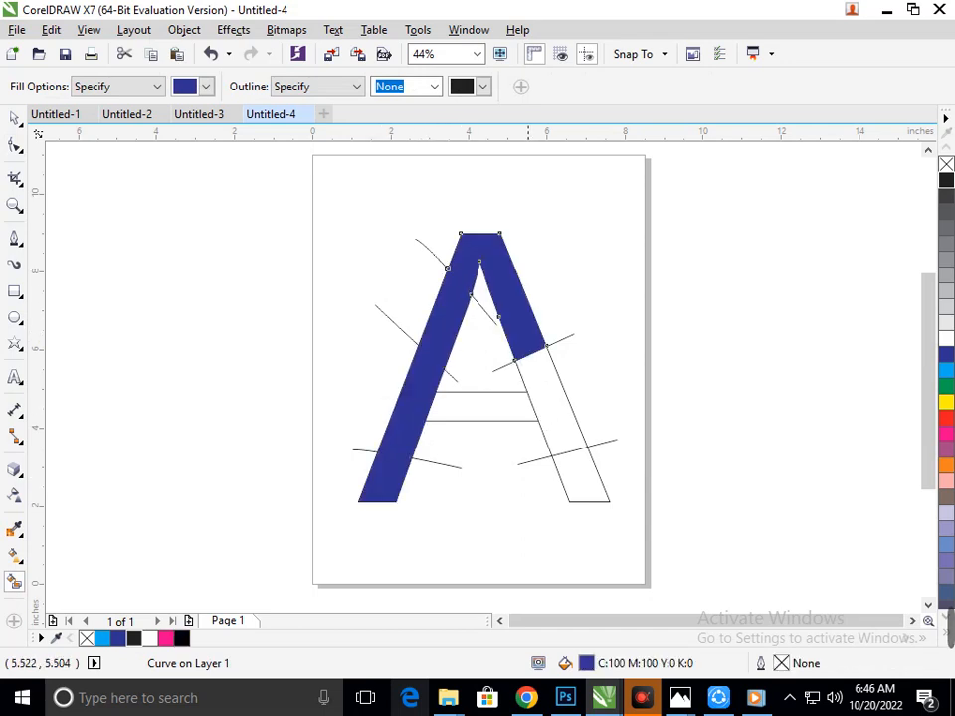
{"action": "left_click", "coordinate": [528, 370]}
{"action": "left_click", "coordinate": [483, 407]}
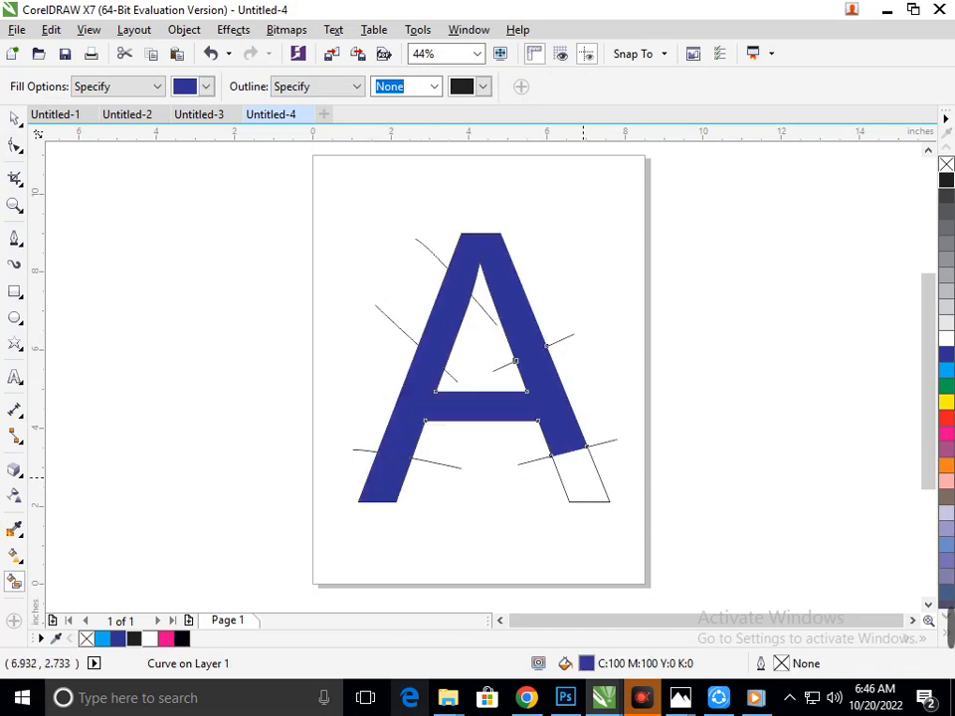
{"action": "left_click", "coordinate": [585, 478]}
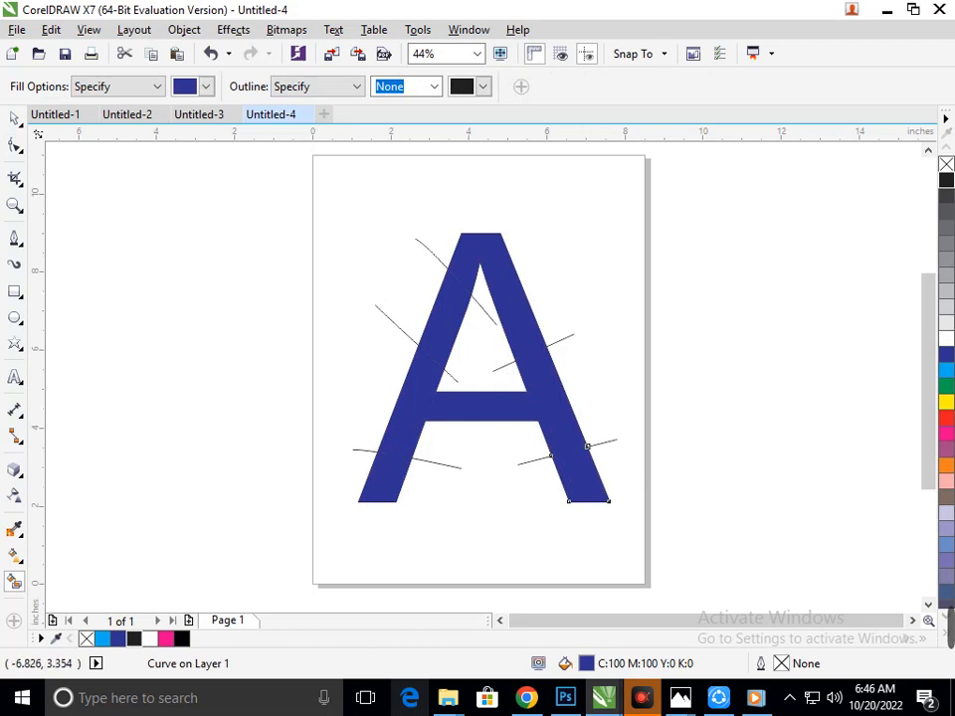
Step: Try to apply a blue-to-red (#F01818) linear fountain fill across the letter's left foot with Interactive Fill
{"action": "left_click", "coordinate": [14, 554]}
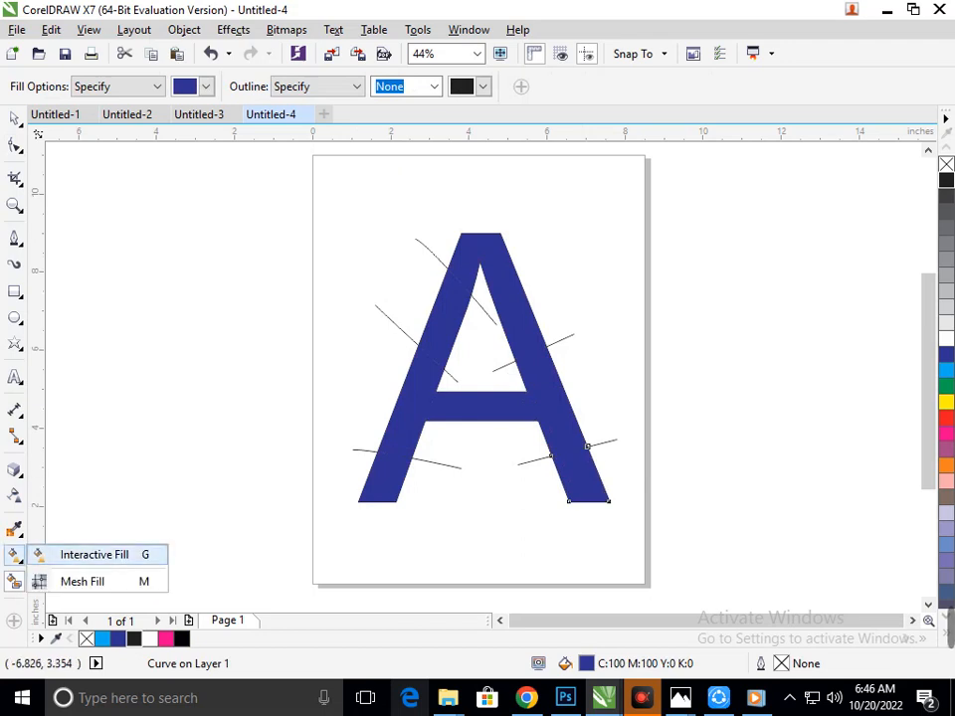
{"action": "left_click", "coordinate": [89, 554]}
{"action": "left_click", "coordinate": [393, 499]}
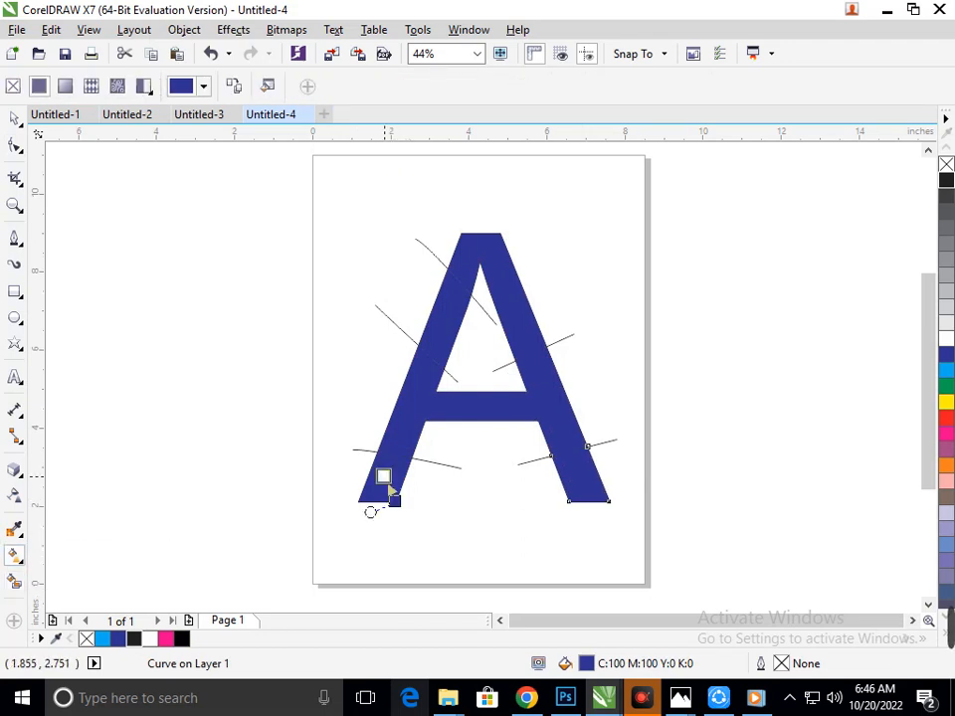
{"action": "left_click_drag", "start_coordinate": [382, 464], "coordinate": [381, 464]}
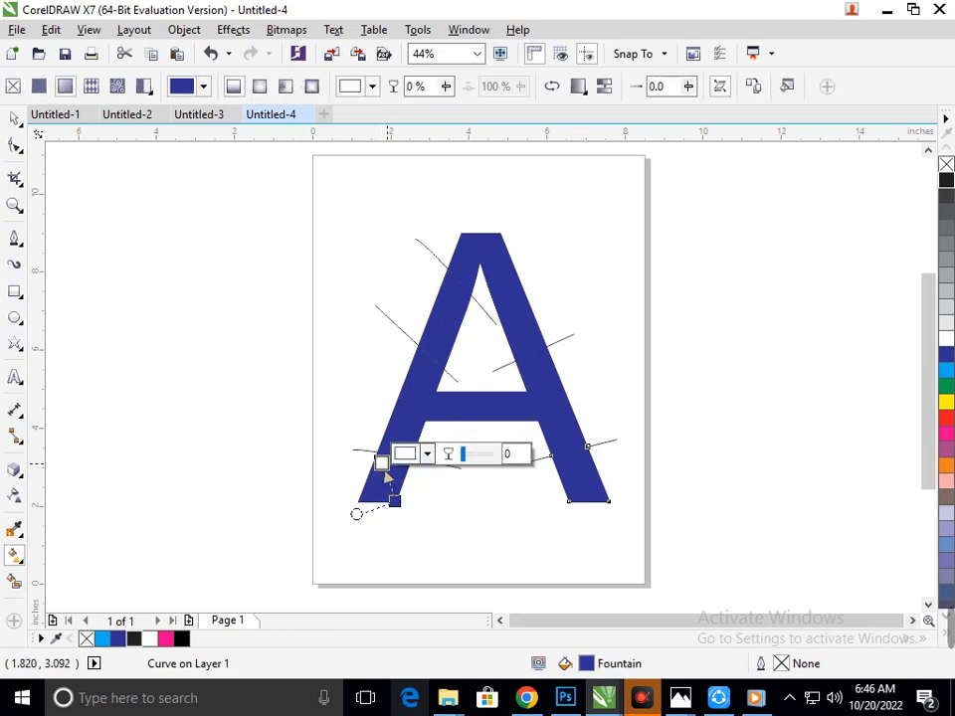
{"action": "left_click", "coordinate": [427, 454]}
{"action": "left_click", "coordinate": [508, 539]}
{"action": "left_click", "coordinate": [501, 543]}
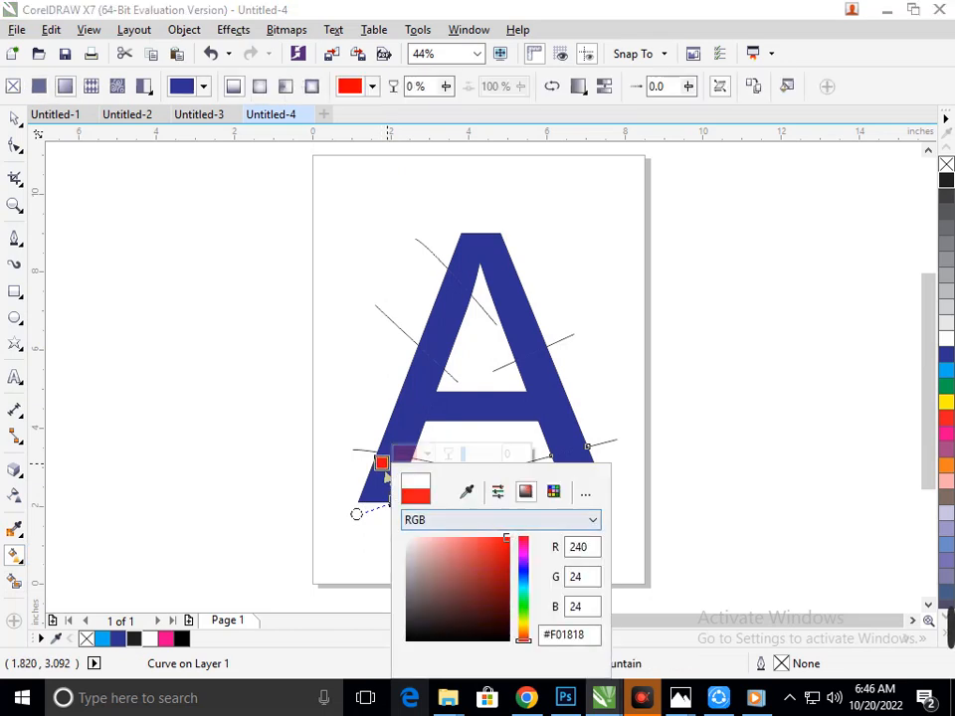
{"action": "left_click", "coordinate": [271, 462]}
Step: Give the letter's left foot a linear fountain fill ending in green (#59FF12) and shift the gradient midpoint slightly toward the green end
{"action": "left_click", "coordinate": [15, 118]}
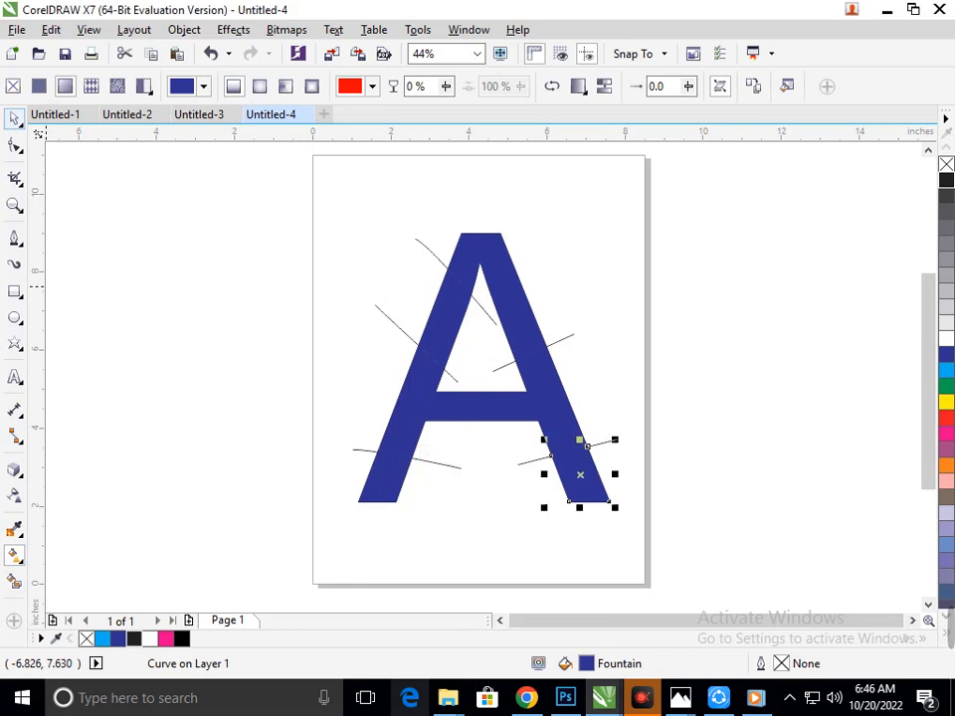
{"action": "left_click", "coordinate": [201, 469]}
{"action": "left_click", "coordinate": [379, 484]}
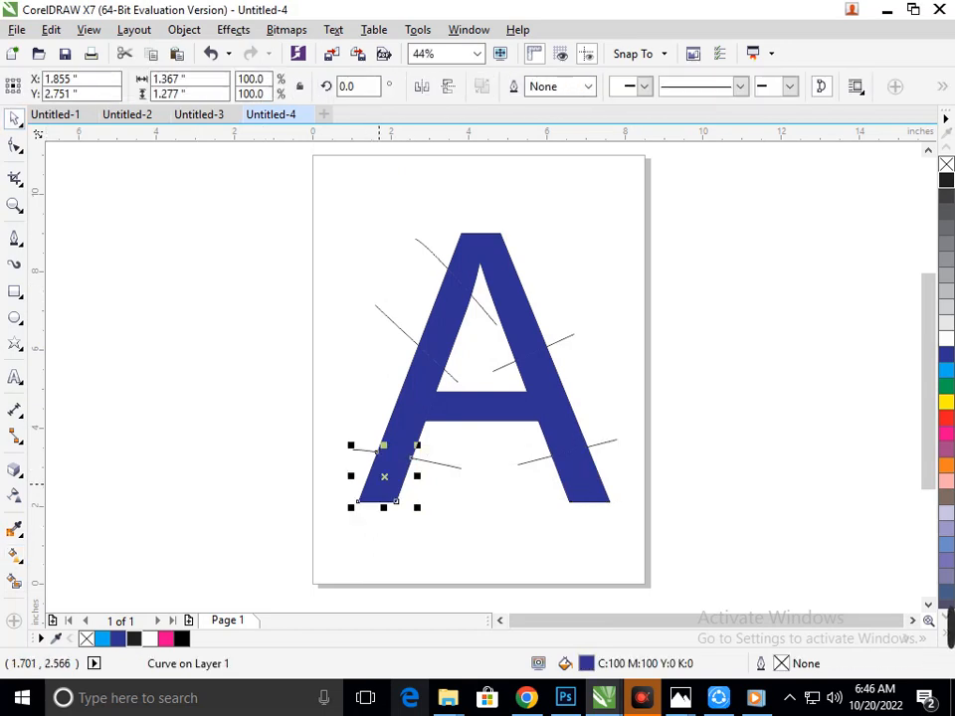
{"action": "key", "text": "F11"}
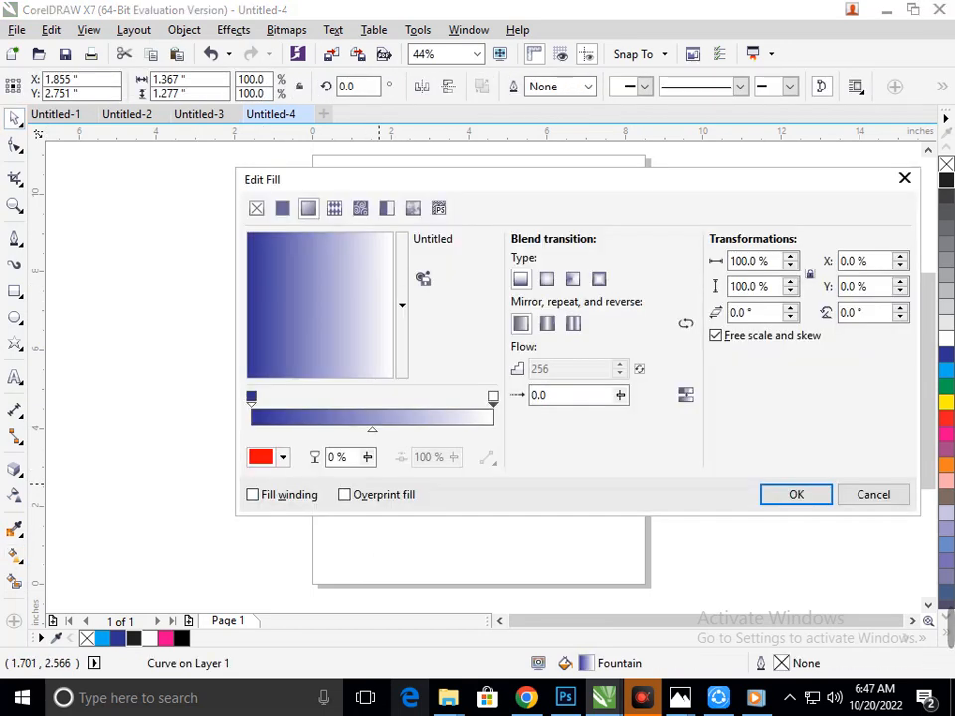
{"action": "left_click_drag", "start_coordinate": [519, 180], "coordinate": [841, 85]}
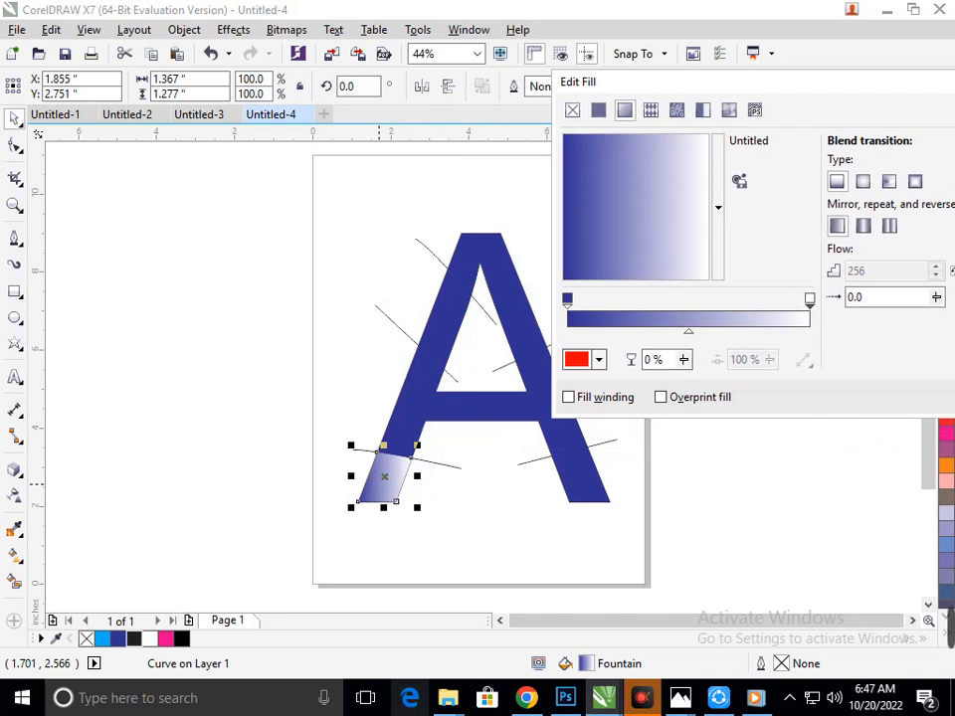
{"action": "left_click", "coordinate": [598, 360]}
{"action": "left_click", "coordinate": [696, 515]}
{"action": "left_click", "coordinate": [674, 446]}
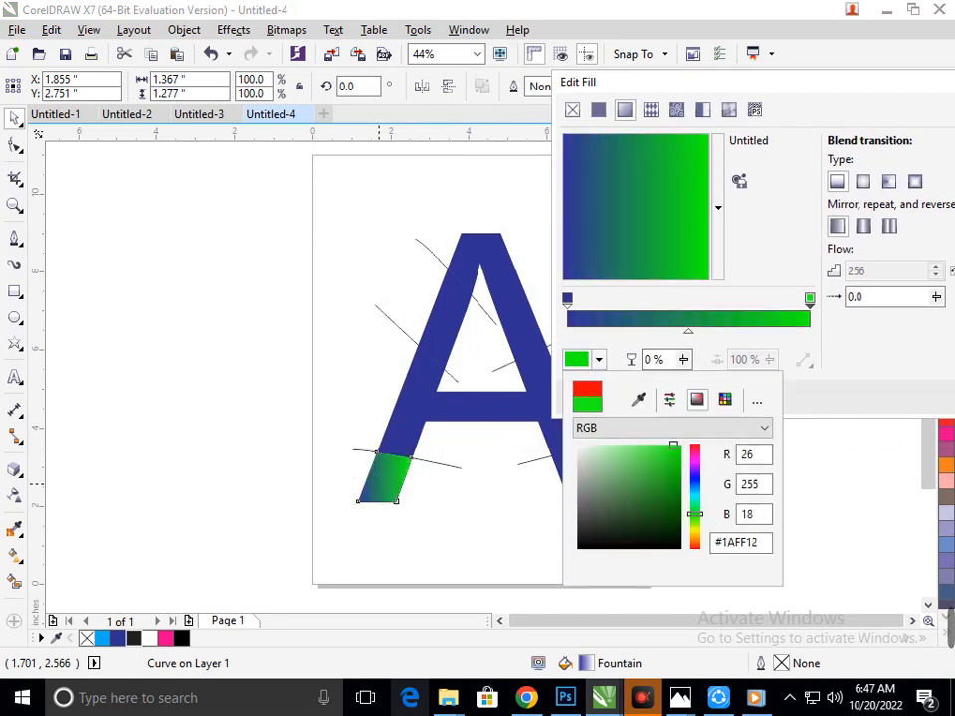
{"action": "left_click", "coordinate": [695, 488]}
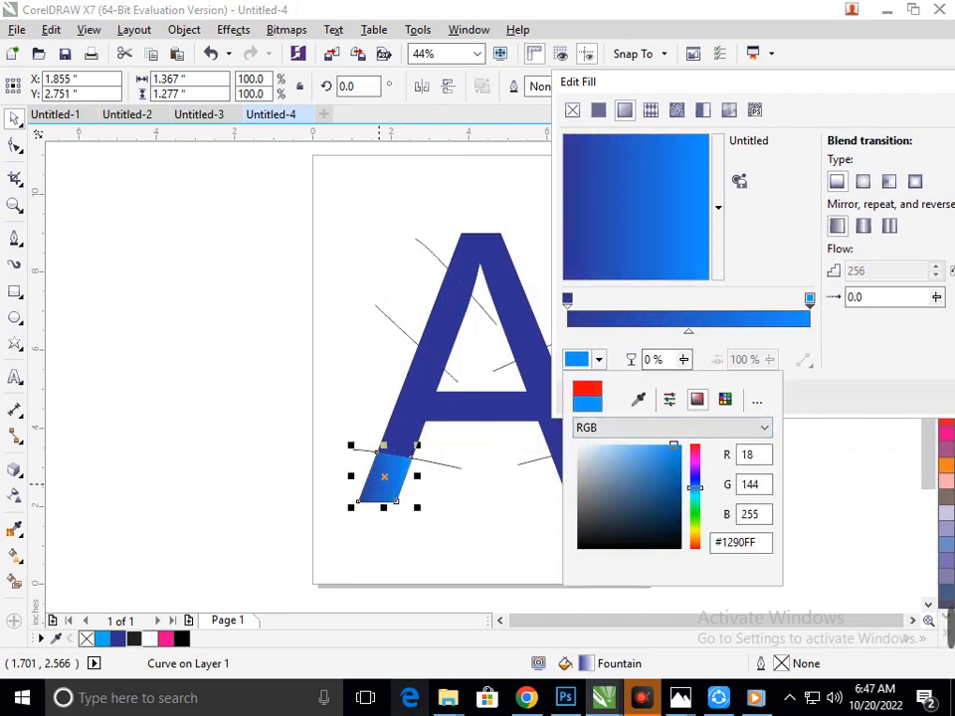
{"action": "left_click", "coordinate": [695, 518]}
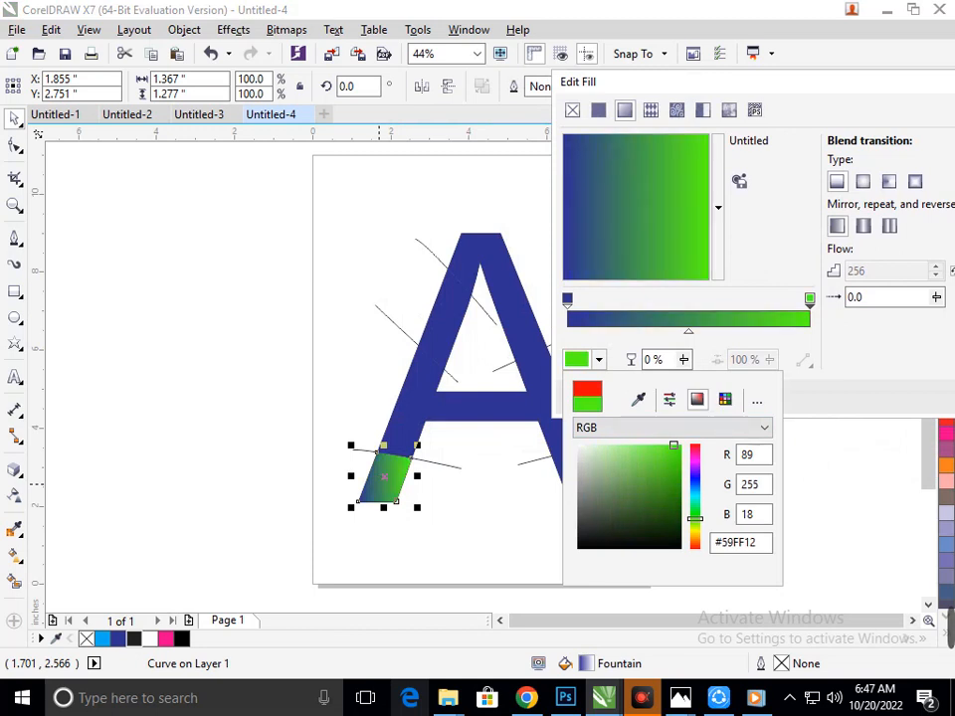
{"action": "left_click", "coordinate": [598, 360]}
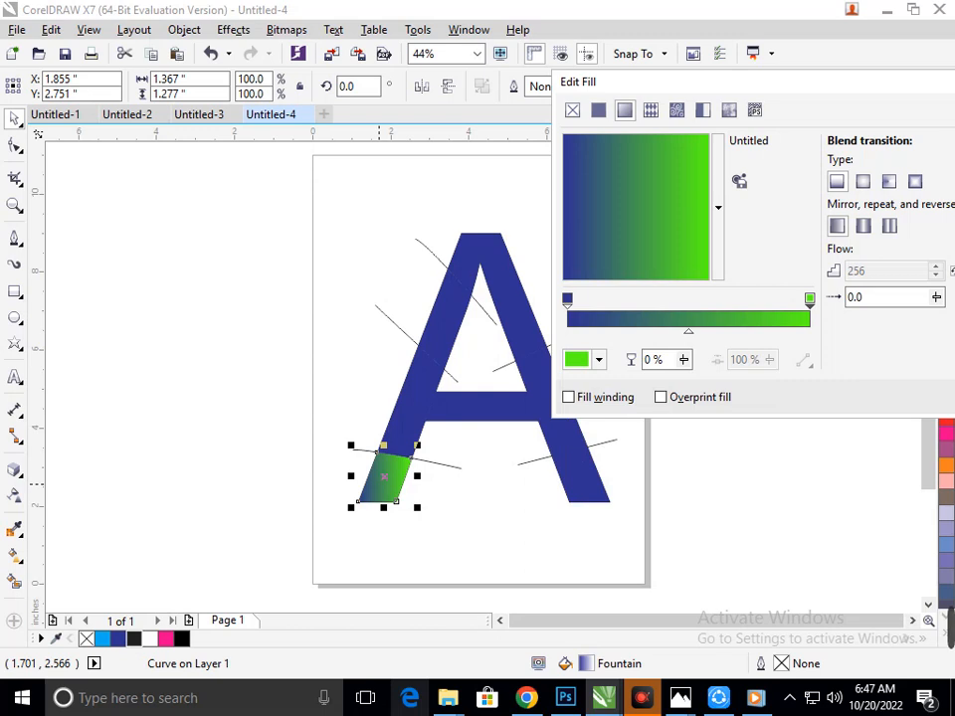
{"action": "left_click_drag", "start_coordinate": [688, 331], "coordinate": [716, 331]}
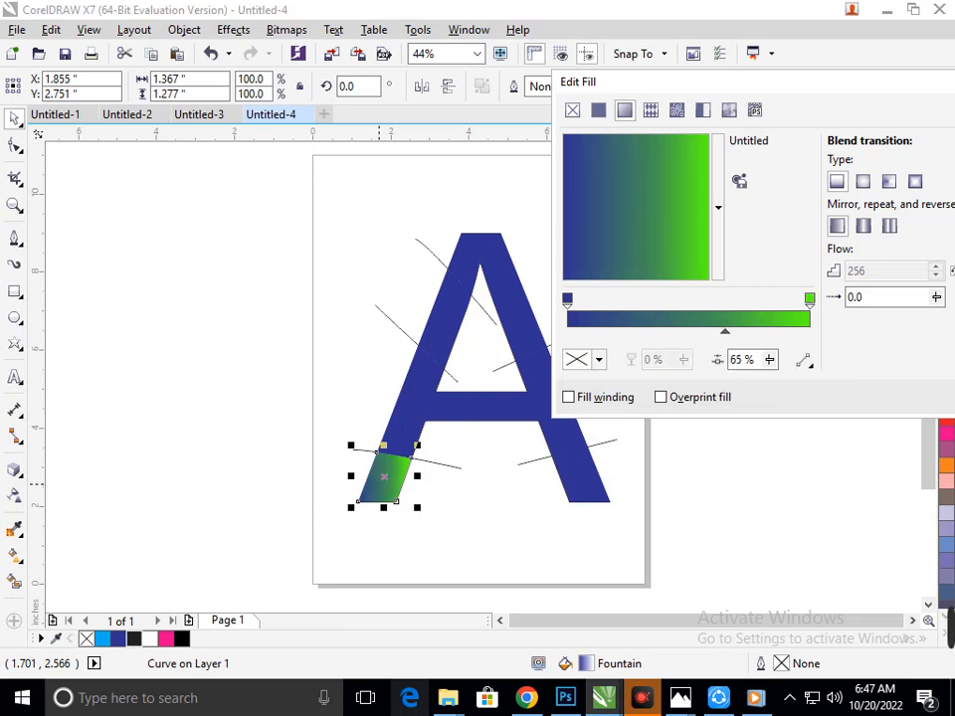
{"action": "left_click_drag", "start_coordinate": [725, 331], "coordinate": [706, 331]}
Step: Set the start colour of the left foot's fountain fill to teal (C58 M0 Y40 K0) and apply the fill
{"action": "left_click", "coordinate": [567, 300]}
{"action": "left_click", "coordinate": [599, 361]}
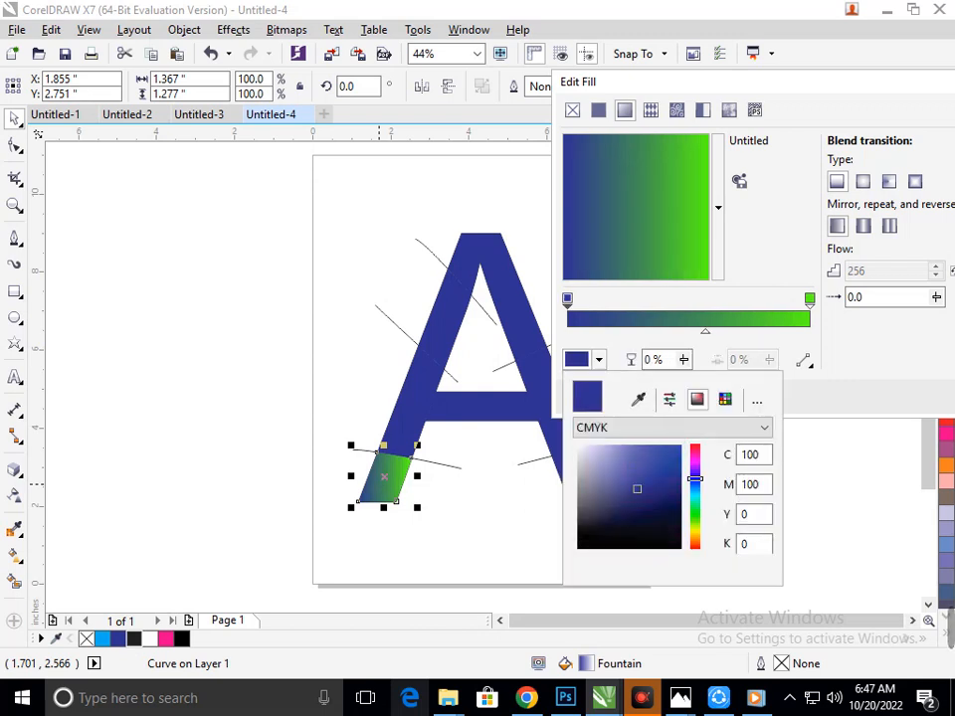
{"action": "left_click", "coordinate": [695, 544]}
{"action": "mouse_move", "coordinate": [638, 489]}
{"action": "left_mouse_down"}
{"action": "mouse_move", "coordinate": [664, 470]}
{"action": "mouse_move", "coordinate": [658, 445]}
{"action": "mouse_move", "coordinate": [666, 451]}
{"action": "left_mouse_up"}
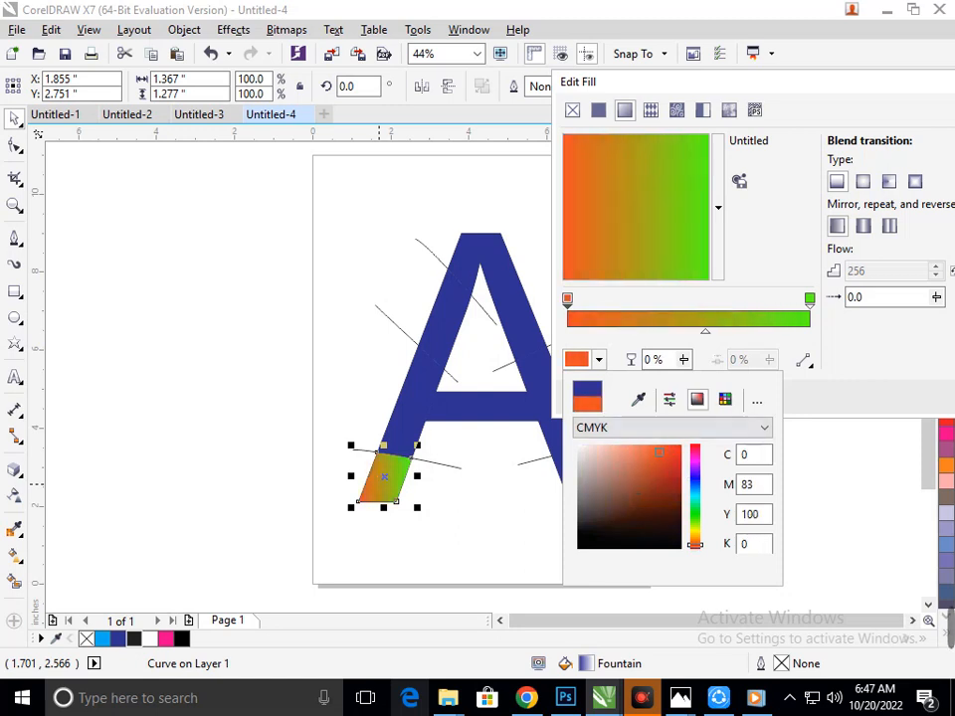
{"action": "left_click", "coordinate": [696, 501]}
{"action": "mouse_move", "coordinate": [660, 453]}
{"action": "left_mouse_down"}
{"action": "mouse_move", "coordinate": [676, 487]}
{"action": "mouse_move", "coordinate": [674, 447]}
{"action": "left_mouse_up"}
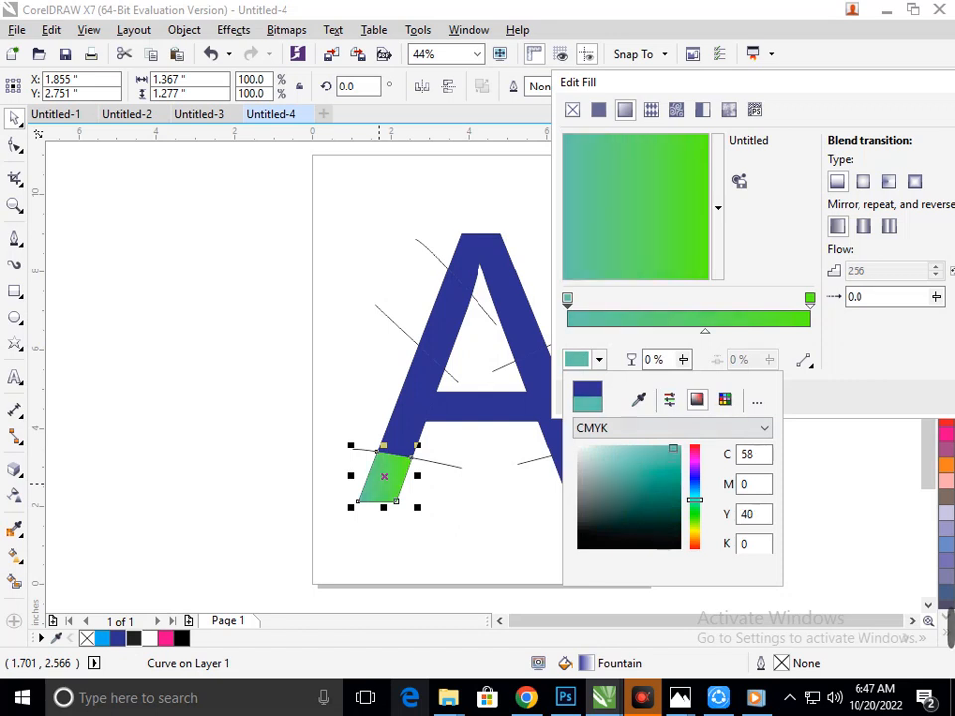
{"action": "left_click", "coordinate": [810, 298]}
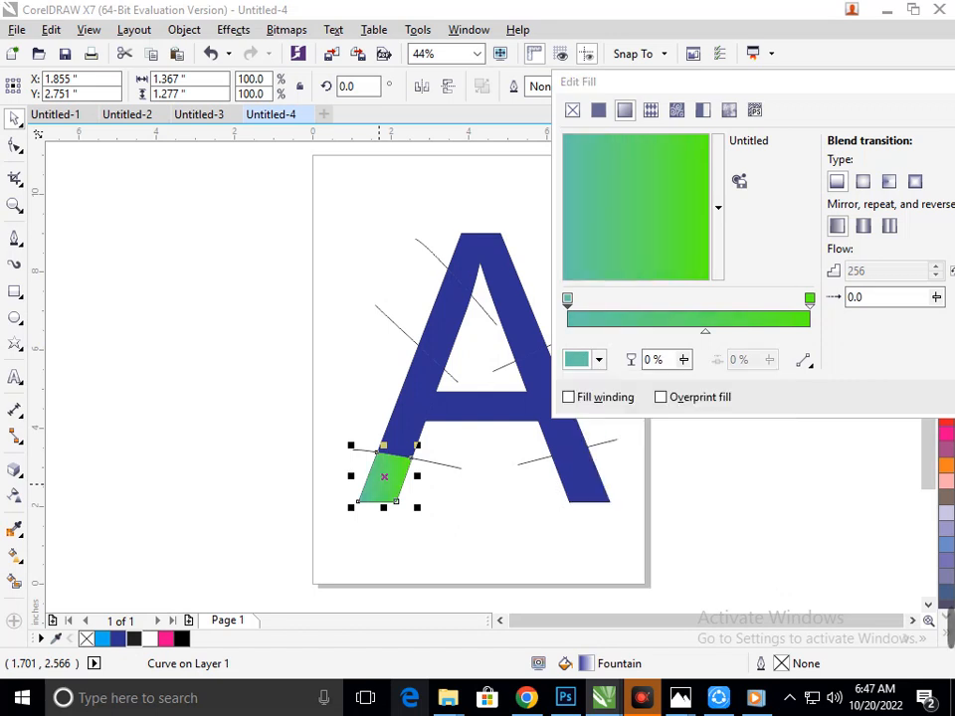
{"action": "left_click_drag", "start_coordinate": [796, 83], "coordinate": [605, 101]}
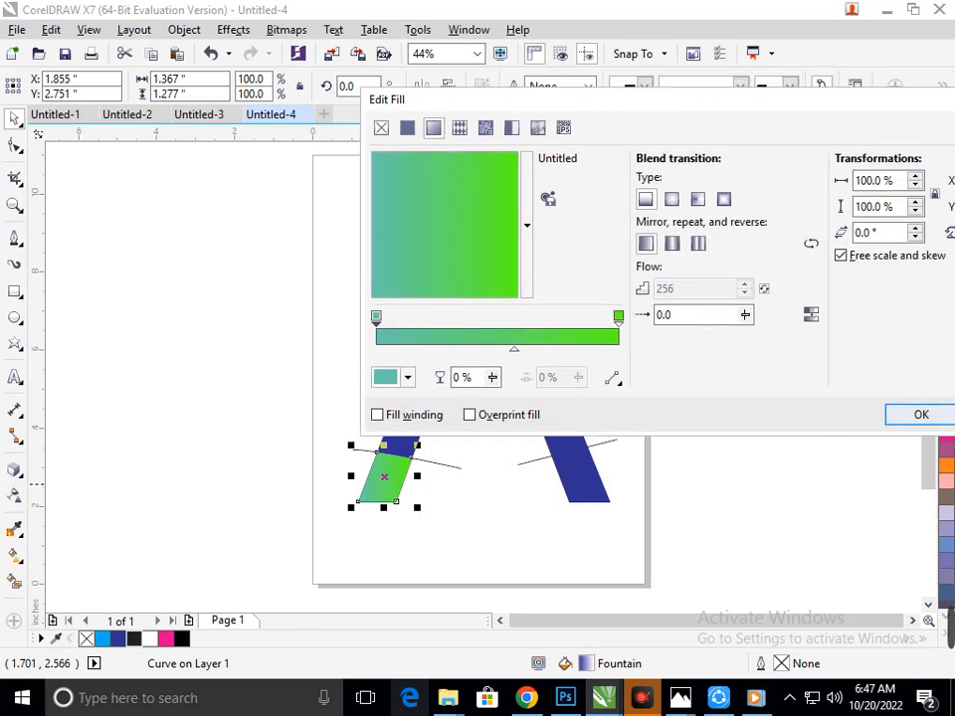
{"action": "left_click", "coordinate": [921, 414]}
Step: Start a fountain fill on the left-leg section directly above the foot, with a light blue start colour (C70 M9 Y0 K0)
{"action": "left_click", "coordinate": [402, 412]}
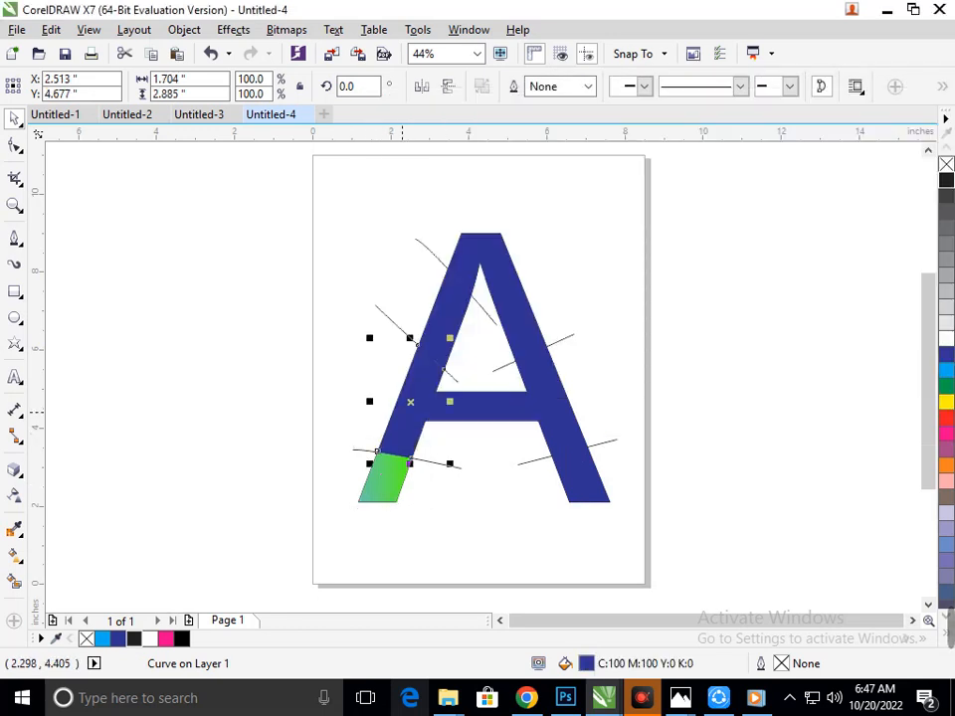
{"action": "key", "text": "F11"}
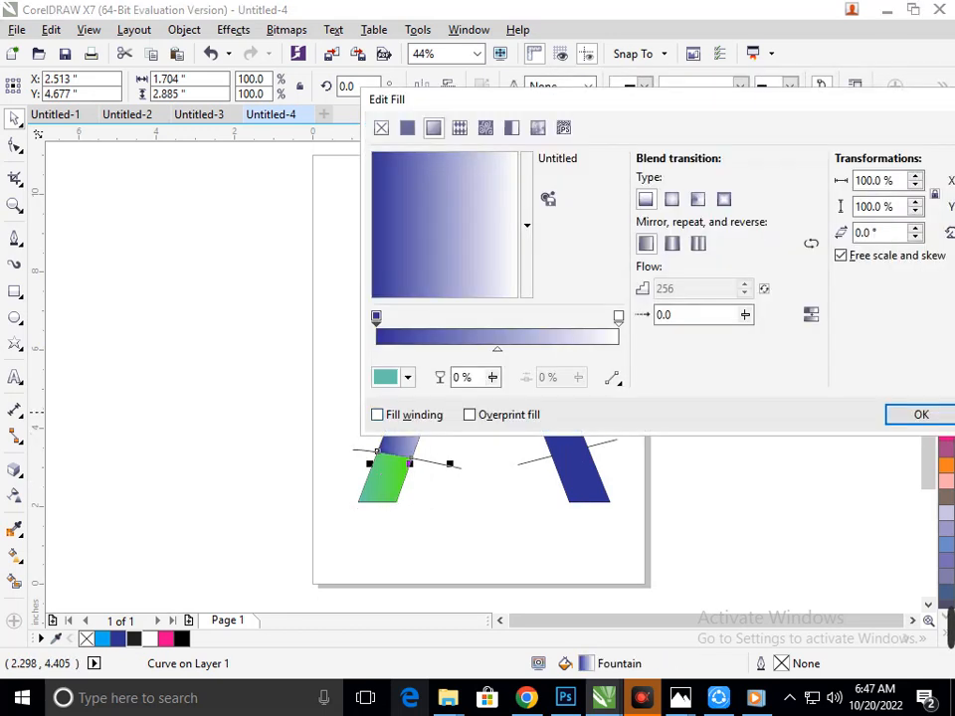
{"action": "left_click_drag", "start_coordinate": [529, 99], "coordinate": [708, 12]}
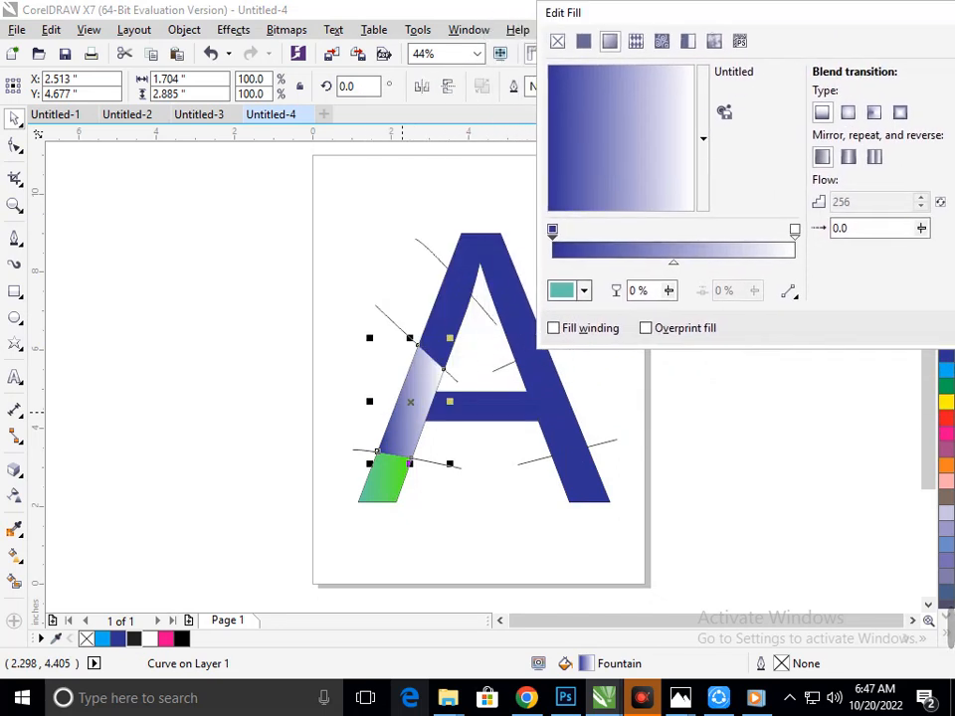
{"action": "left_click", "coordinate": [583, 291]}
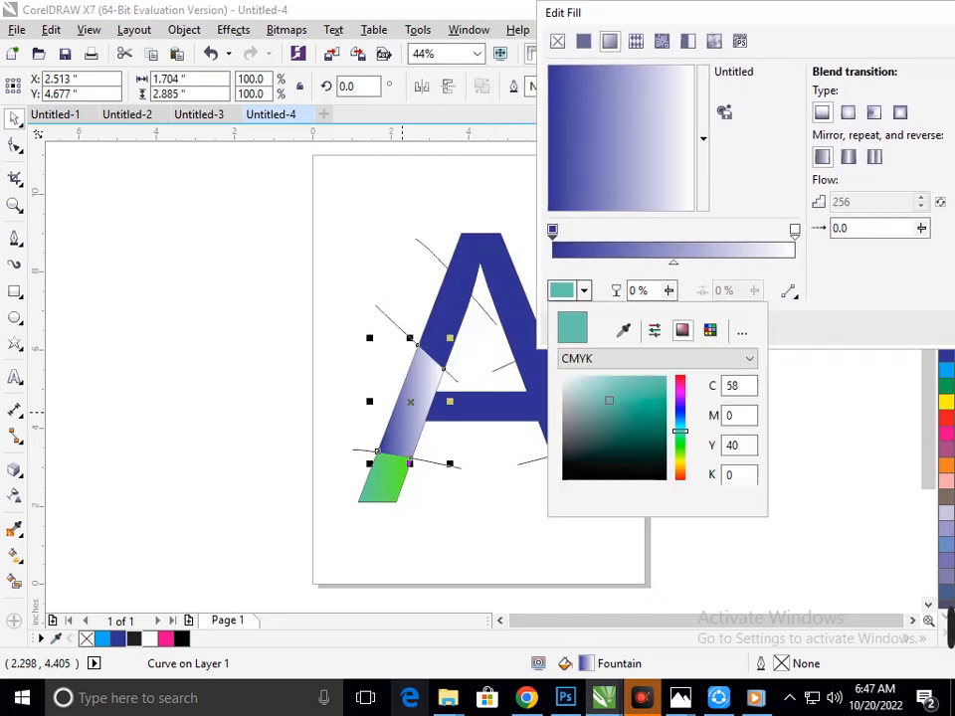
{"action": "left_click_drag", "start_coordinate": [680, 430], "coordinate": [681, 423]}
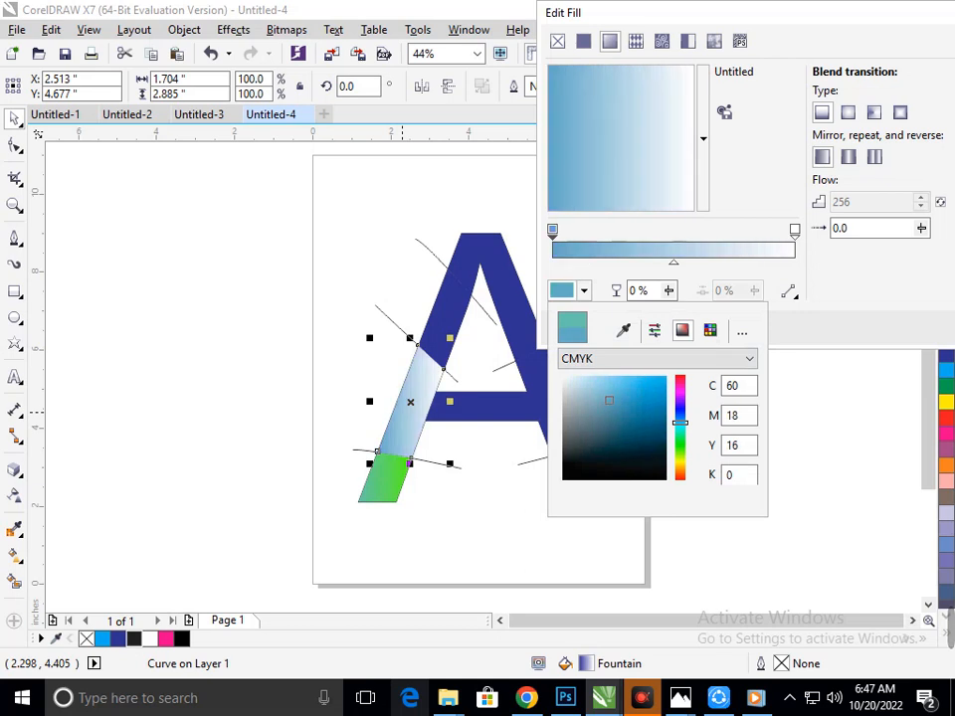
{"action": "left_click", "coordinate": [658, 381]}
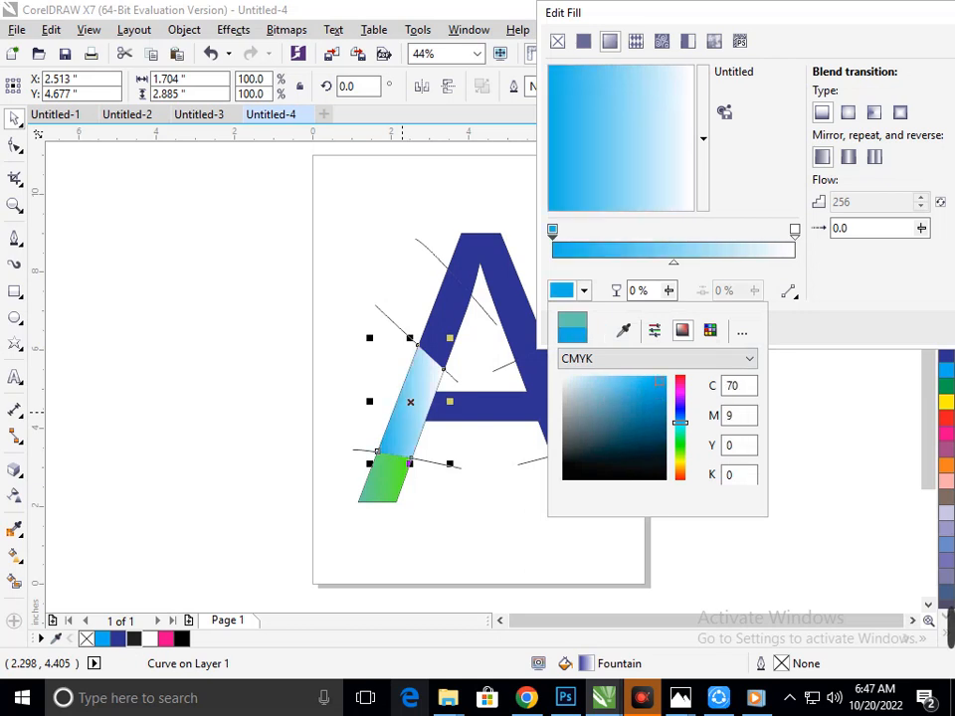
Step: Set the end colour of this section's fountain fill to a PANTONE solid coated peach (C5 M38 Y40 K0)
{"action": "left_click", "coordinate": [795, 231]}
{"action": "left_click", "coordinate": [795, 231]}
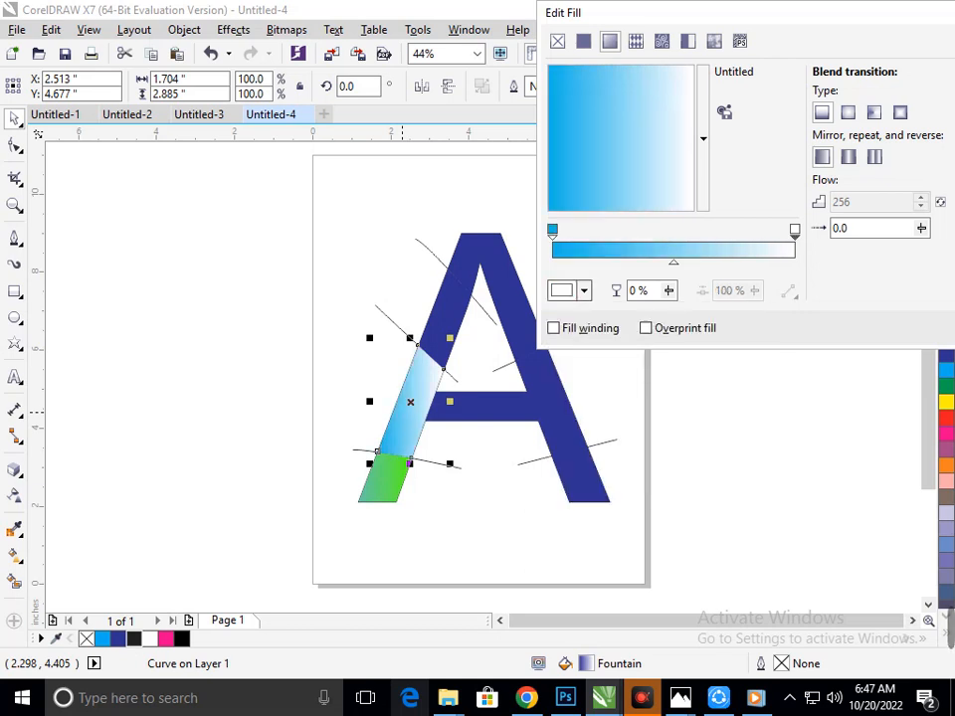
{"action": "left_click", "coordinate": [584, 291]}
{"action": "left_click", "coordinate": [643, 441]}
{"action": "mouse_move", "coordinate": [644, 441]}
{"action": "left_mouse_down"}
{"action": "mouse_move", "coordinate": [650, 377]}
{"action": "mouse_move", "coordinate": [643, 393]}
{"action": "mouse_move", "coordinate": [584, 376]}
{"action": "left_mouse_up"}
{"action": "left_click", "coordinate": [636, 436]}
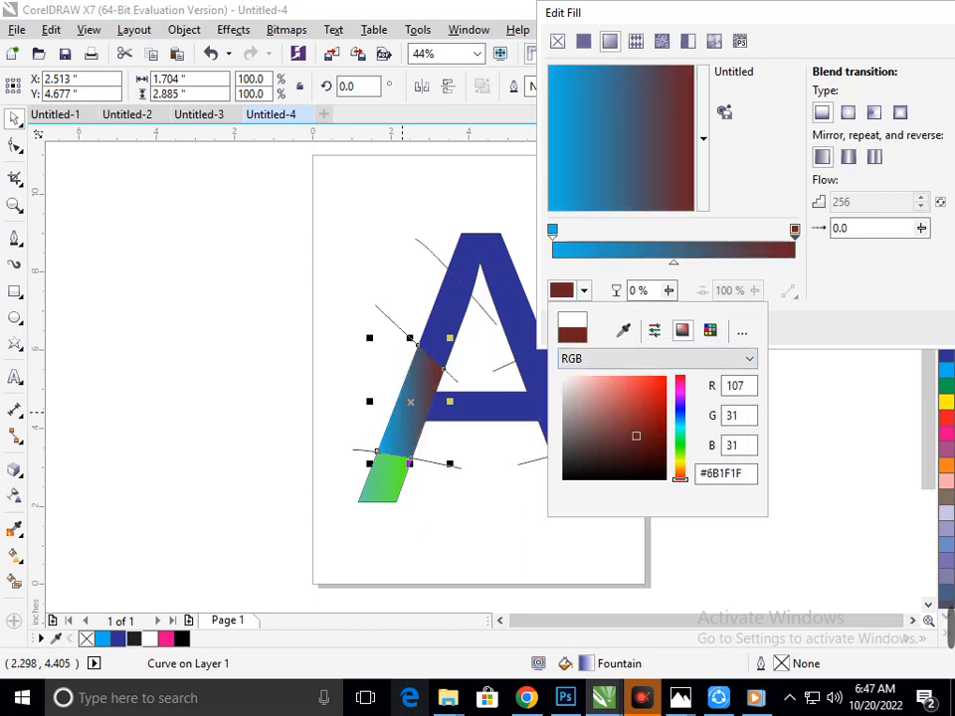
{"action": "left_click_drag", "start_coordinate": [679, 479], "coordinate": [679, 464]}
{"action": "left_click", "coordinate": [711, 330]}
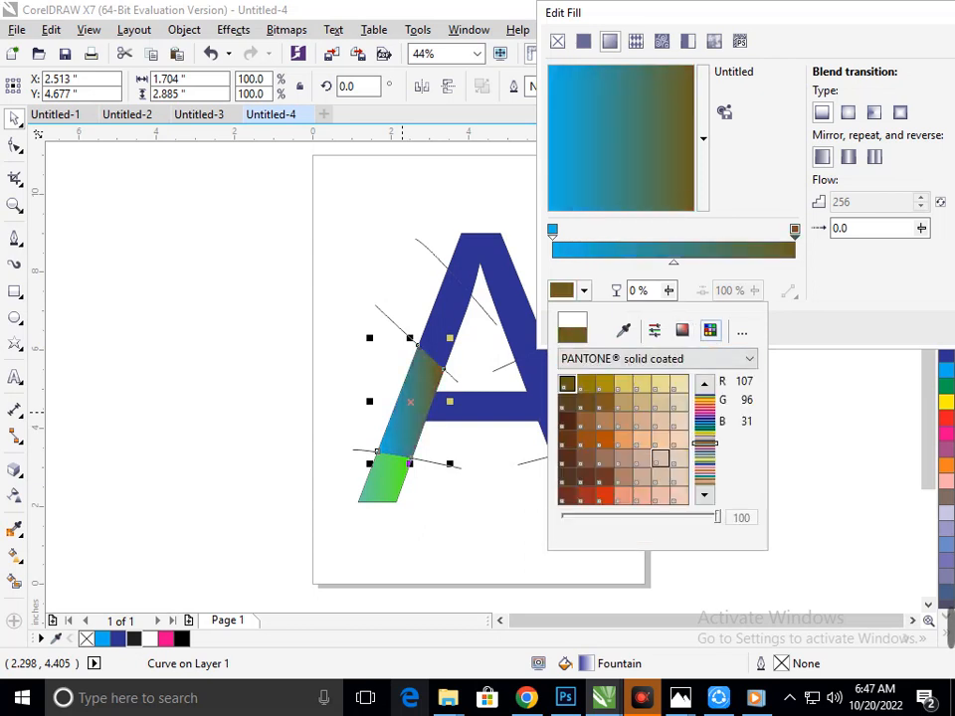
{"action": "left_click", "coordinate": [661, 440]}
{"action": "left_click", "coordinate": [642, 441]}
{"action": "left_click", "coordinate": [638, 388]}
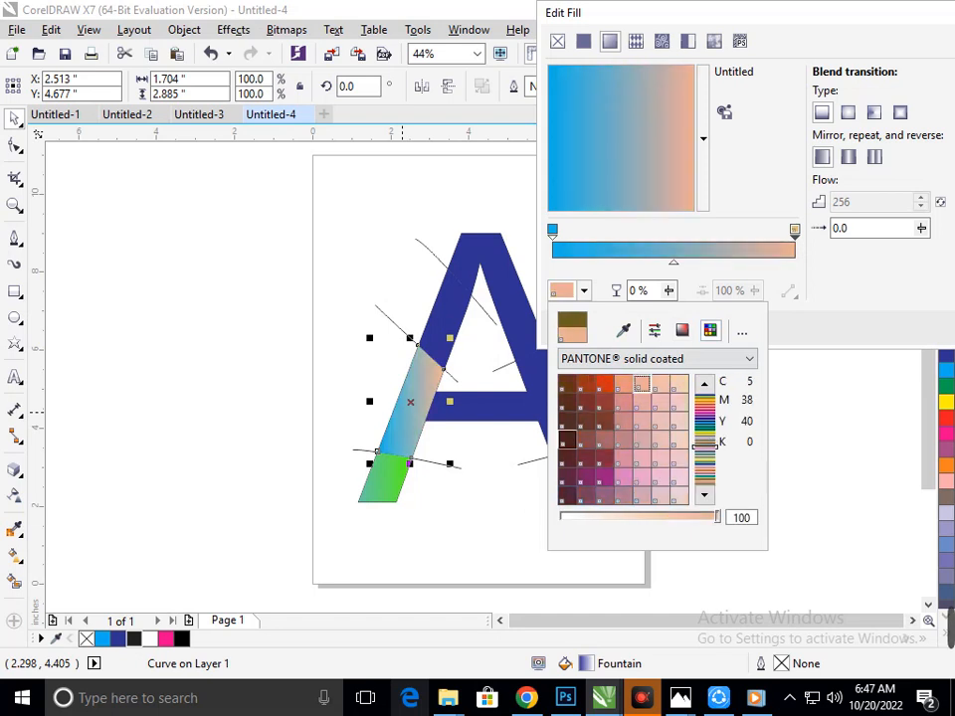
{"action": "key", "text": "Escape"}
Step: Try the elliptical fountain type on the blue-to-peach section, return it to linear and apply the fill
{"action": "left_click_drag", "start_coordinate": [647, 12], "coordinate": [474, 67]}
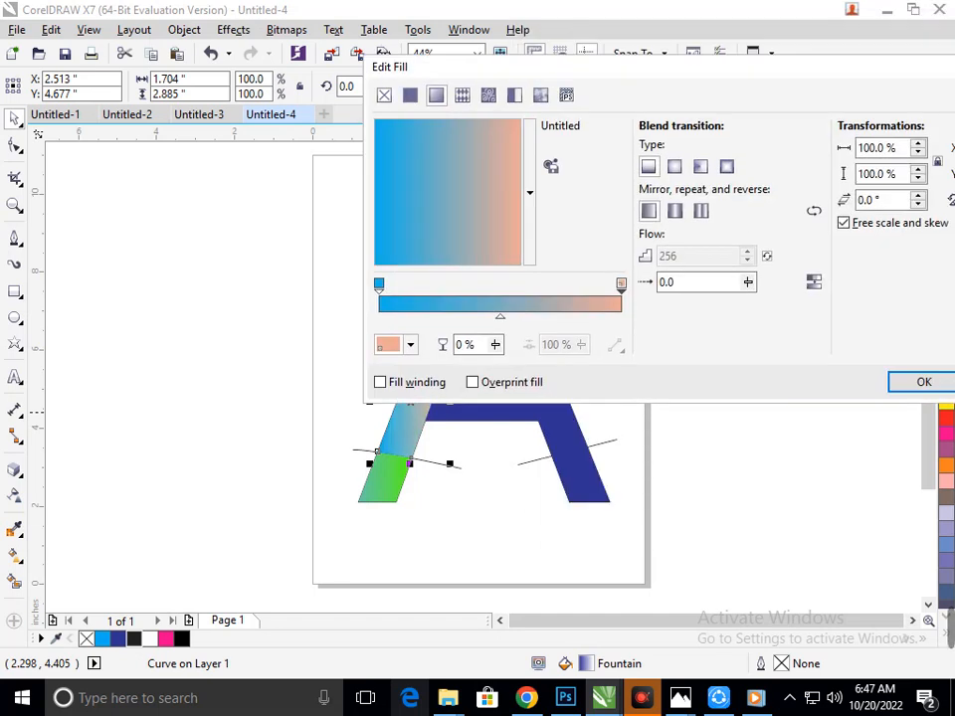
{"action": "left_click", "coordinate": [674, 166]}
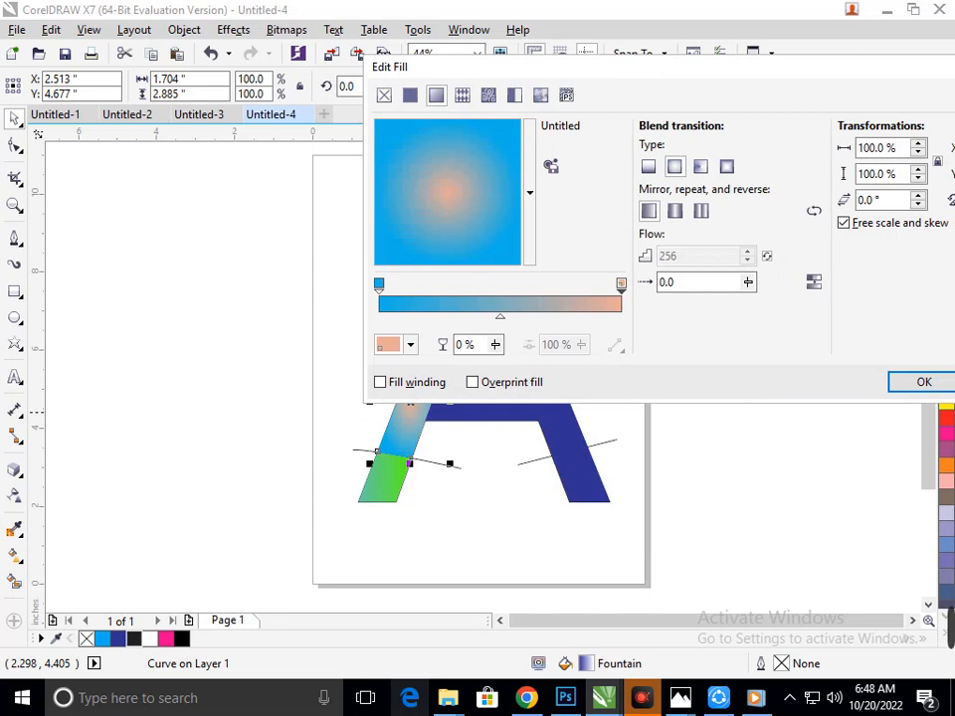
{"action": "left_click_drag", "start_coordinate": [416, 65], "coordinate": [478, 42]}
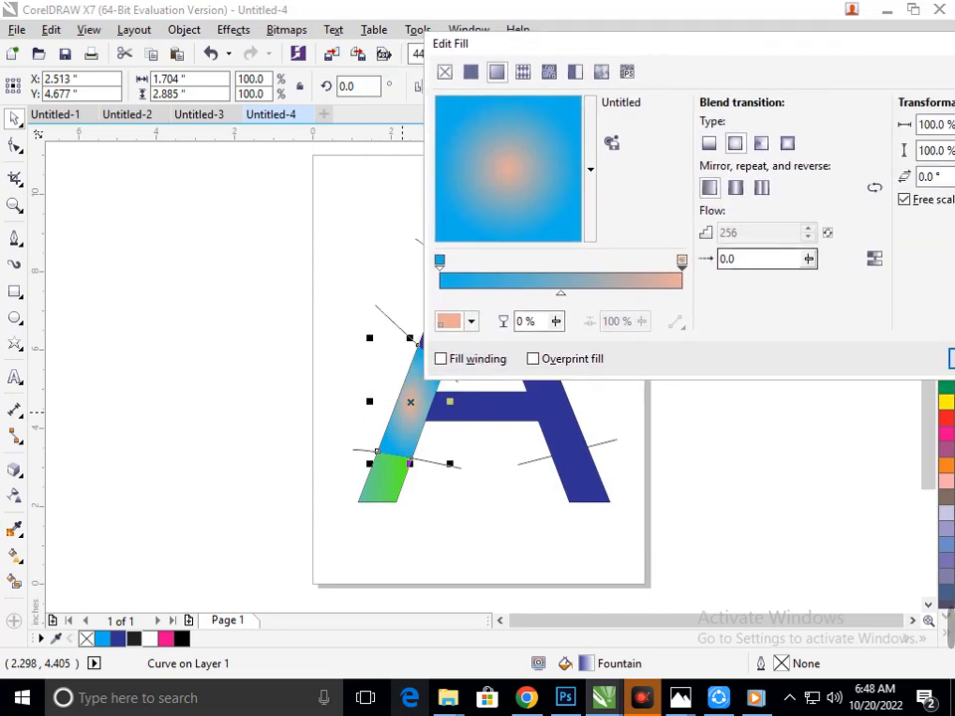
{"action": "left_click", "coordinate": [708, 143]}
{"action": "left_click_drag", "start_coordinate": [753, 48], "coordinate": [595, 70]}
{"action": "left_click", "coordinate": [814, 379]}
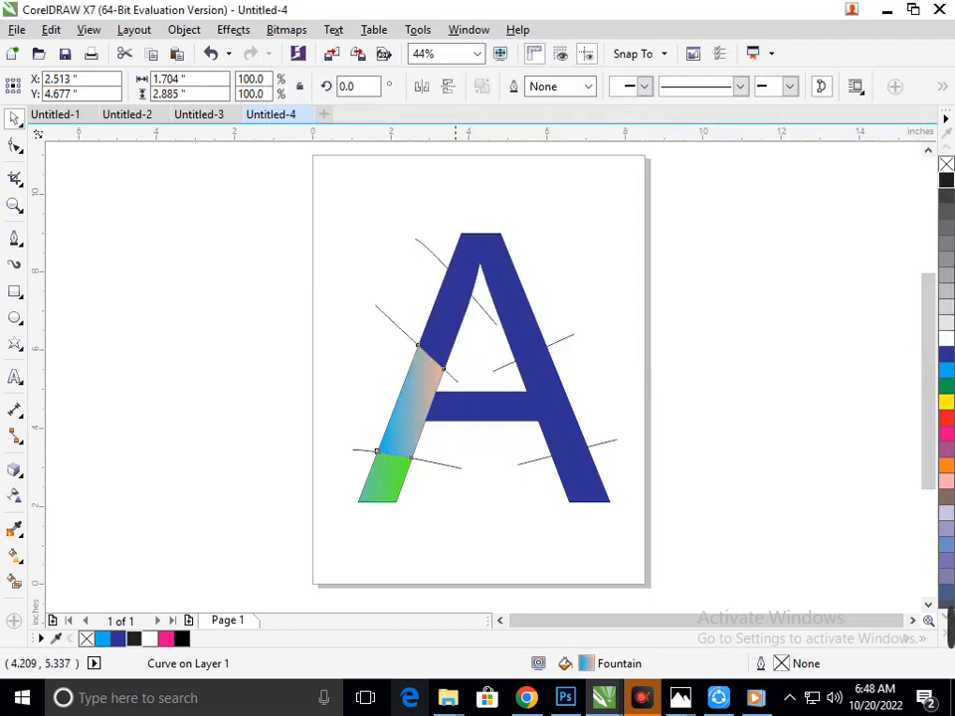
Step: Start a linear fountain fill on the upper left-leg section with a PANTONE solid coated magenta end colour (C49 M100 Y11 K1)
{"action": "left_click", "coordinate": [450, 329]}
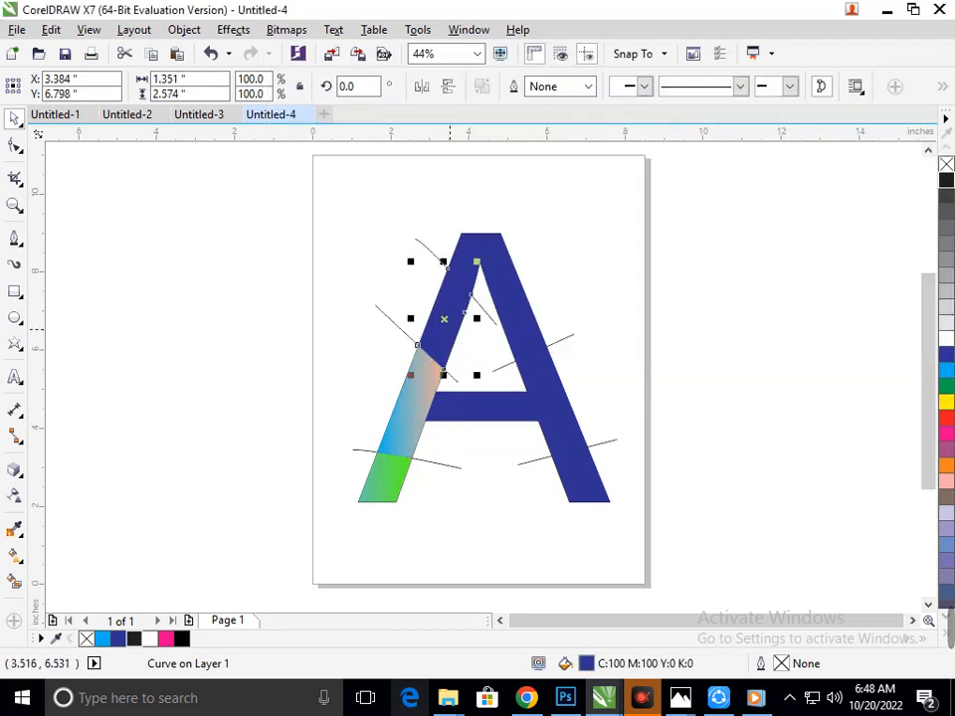
{"action": "key", "text": "F11"}
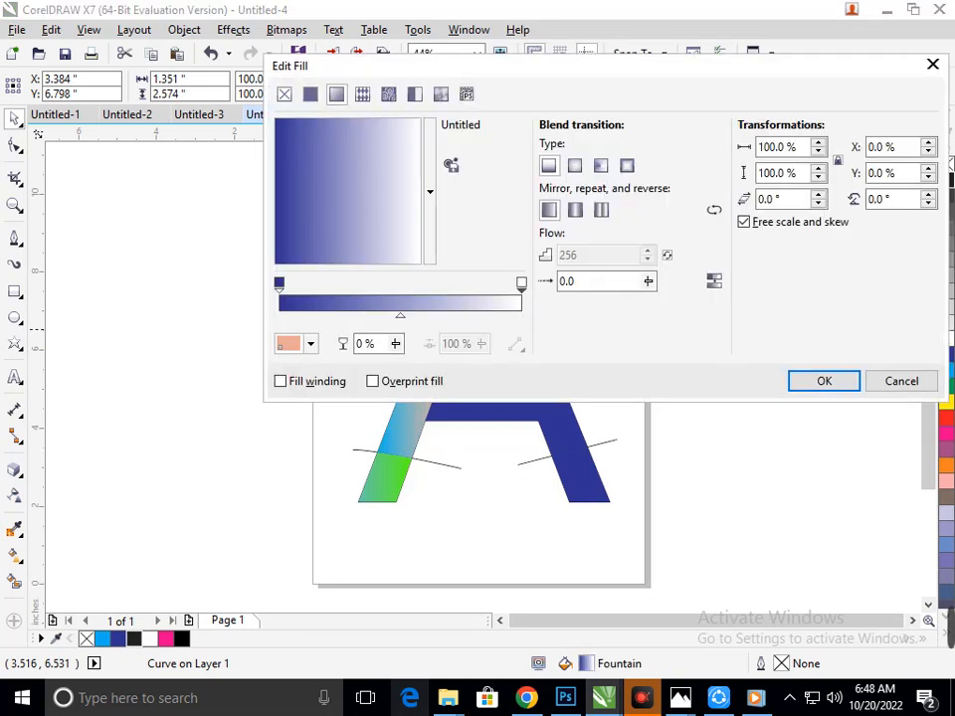
{"action": "left_click", "coordinate": [296, 343]}
{"action": "left_click", "coordinate": [297, 343]}
{"action": "left_click", "coordinate": [296, 343]}
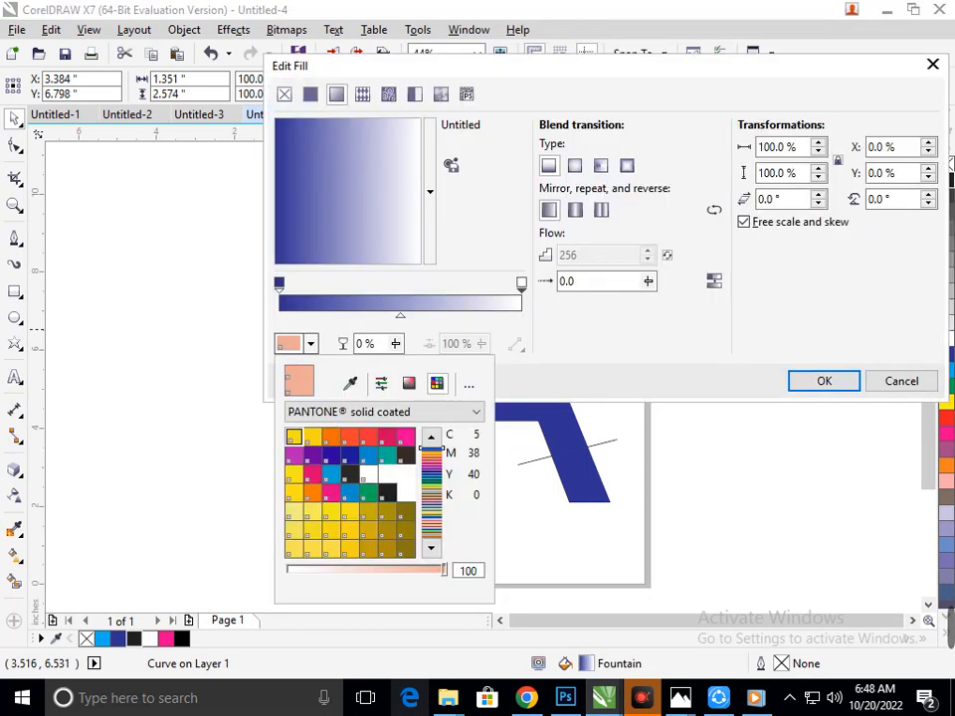
{"action": "left_click", "coordinate": [332, 530]}
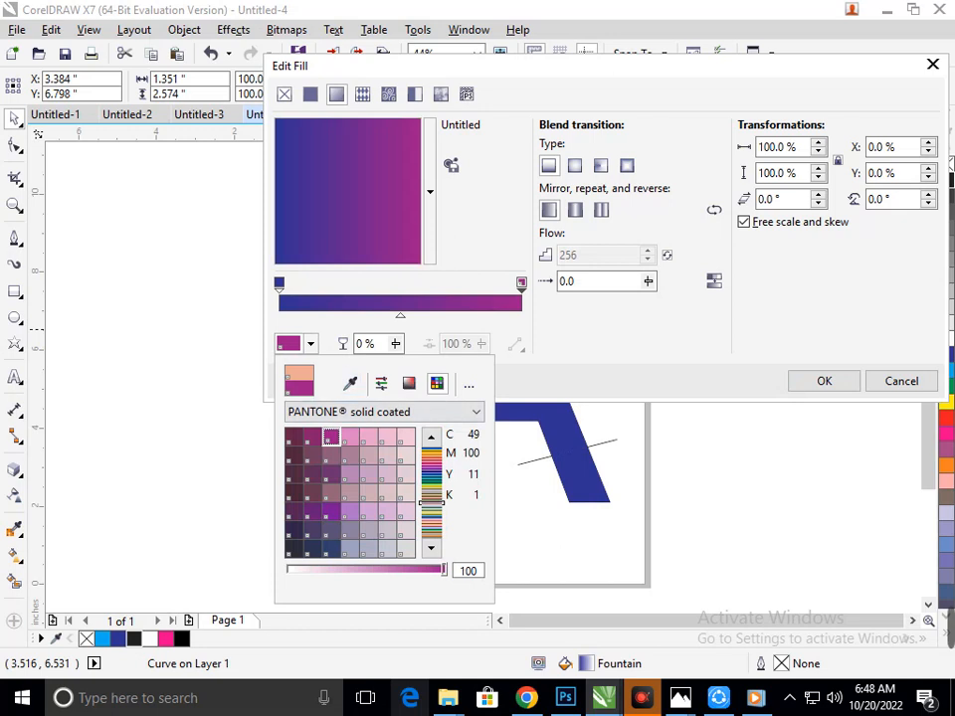
Step: Change the end colour of the upper left-leg section's fill to a PANTONE solid coated golden yellow and apply it
{"action": "left_click", "coordinate": [311, 343]}
{"action": "left_click", "coordinate": [310, 343]}
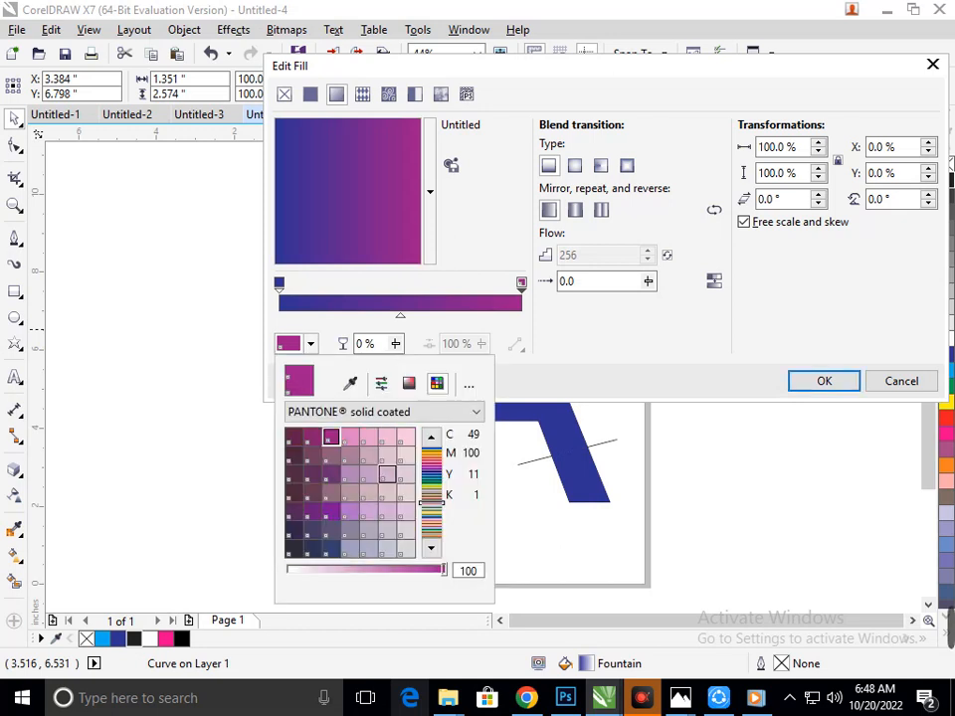
{"action": "left_click", "coordinate": [430, 482]}
{"action": "left_click", "coordinate": [430, 515]}
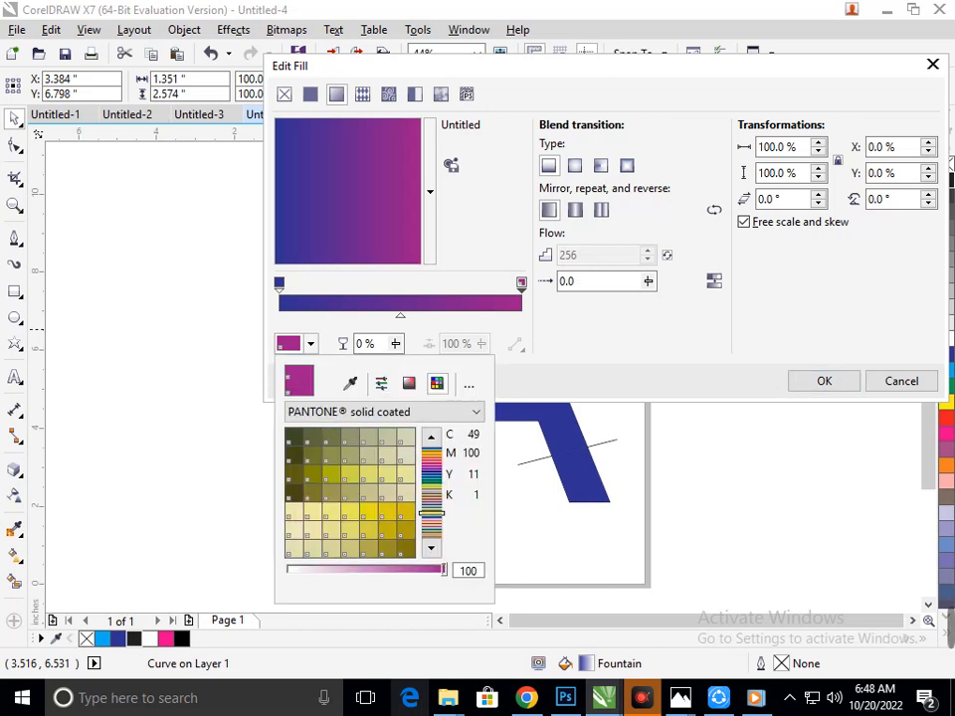
{"action": "left_click", "coordinate": [405, 435]}
{"action": "left_click", "coordinate": [824, 381]}
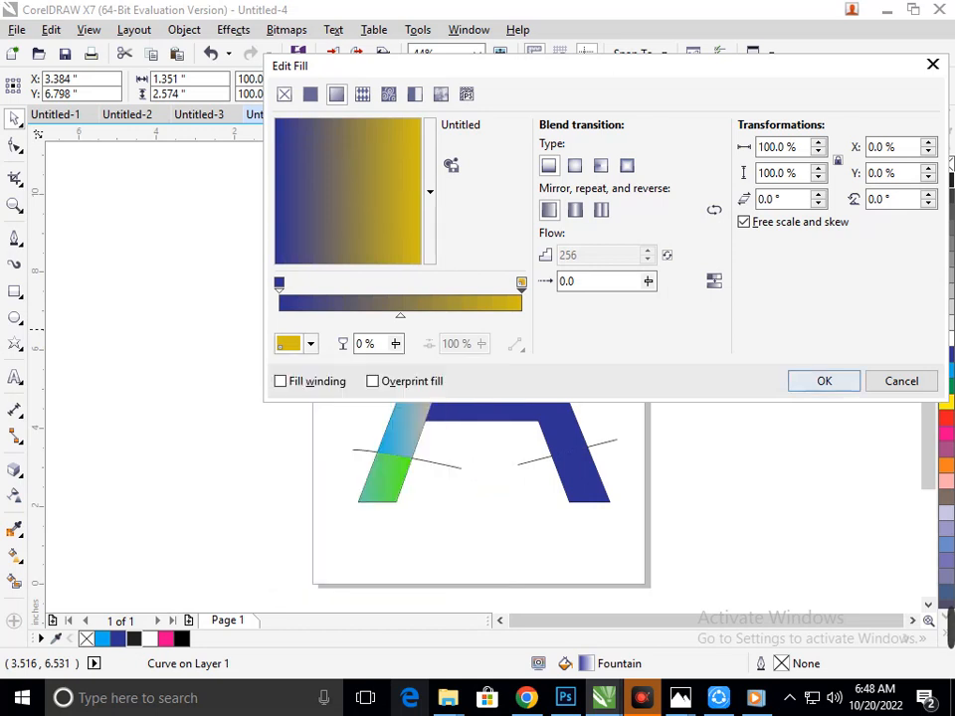
Step: Start a linear fountain fill on the letter's top section with a CMYK palette green start colour (C60 M0 Y60 K20)
{"action": "left_click", "coordinate": [730, 407]}
{"action": "left_click", "coordinate": [471, 260]}
{"action": "left_click", "coordinate": [480, 260]}
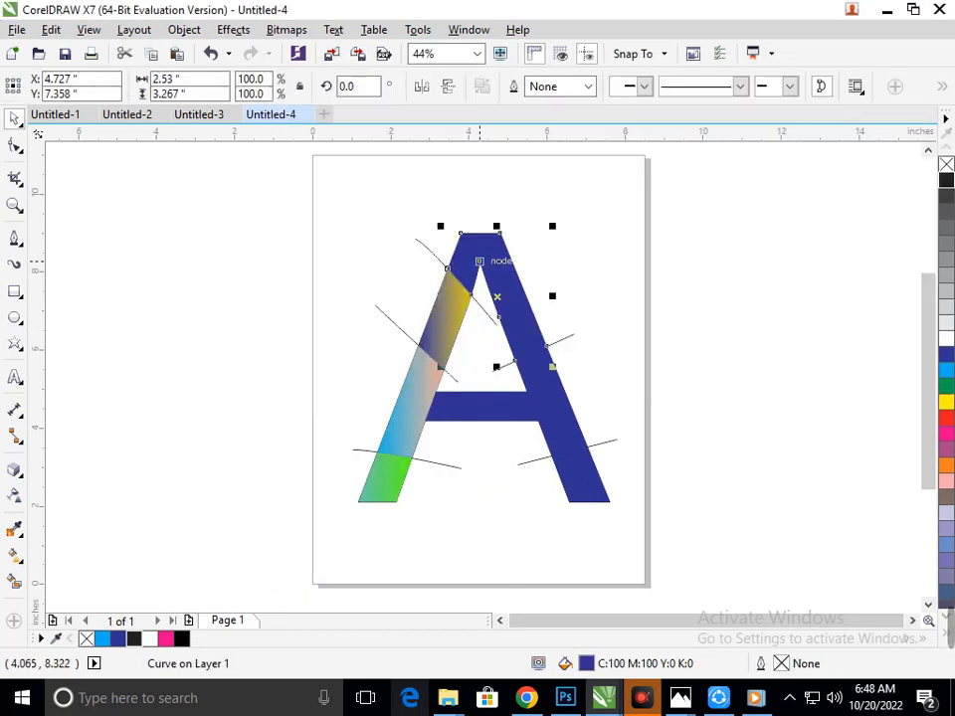
{"action": "key", "text": "F11"}
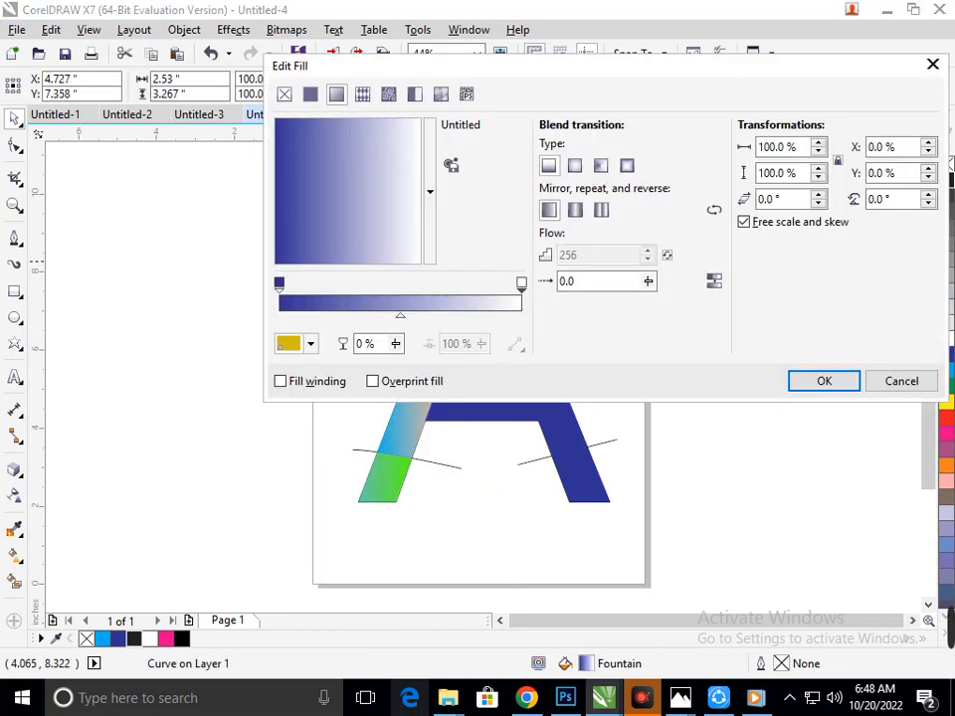
{"action": "left_click", "coordinate": [279, 284]}
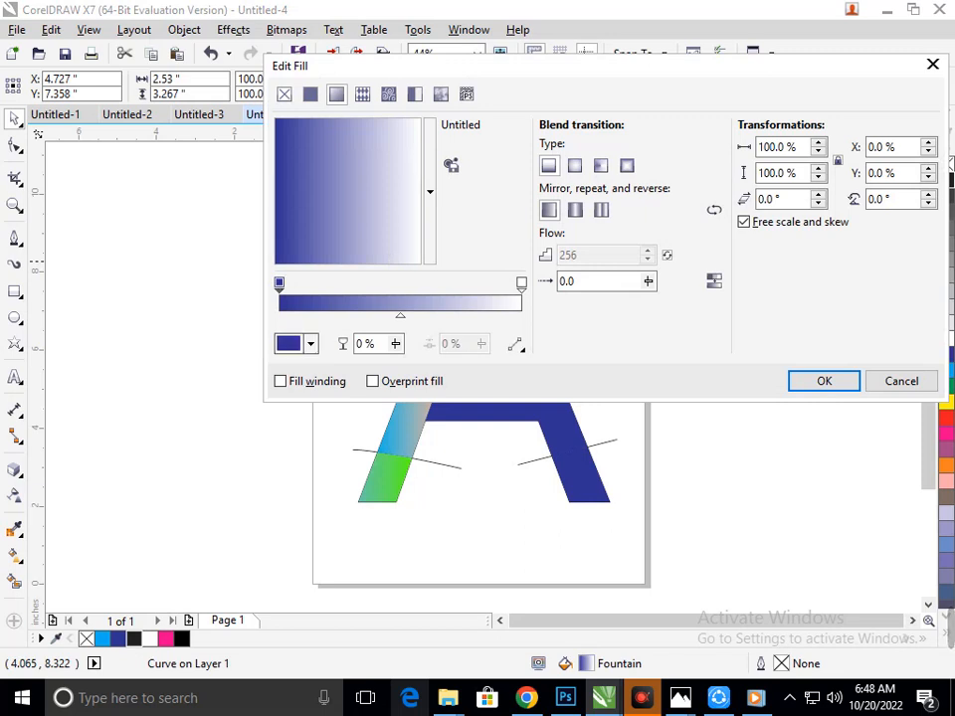
{"action": "left_click", "coordinate": [309, 344]}
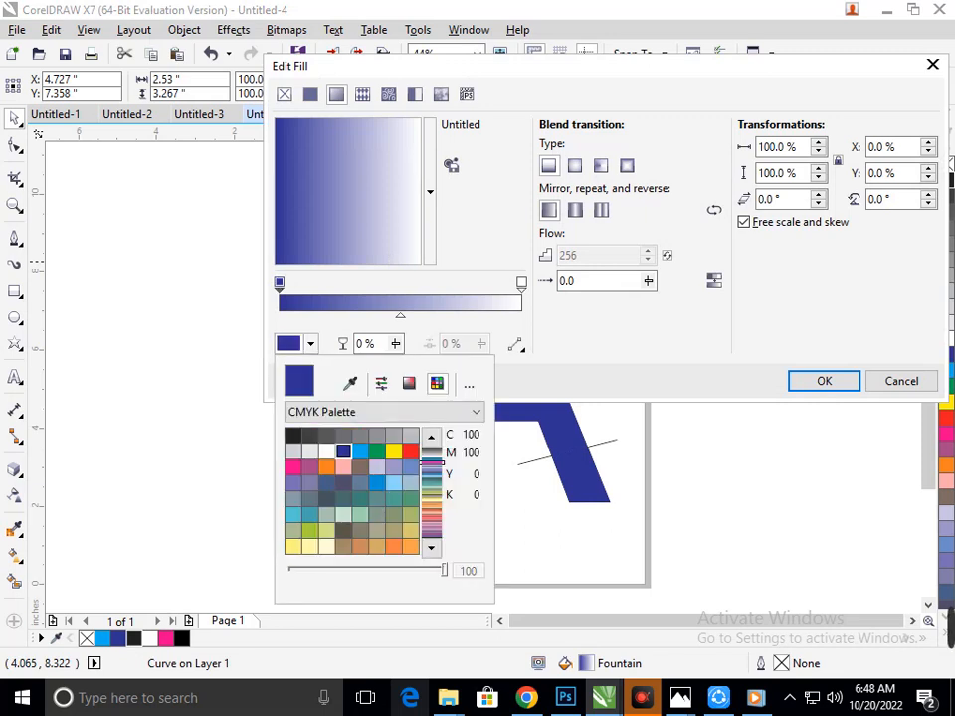
{"action": "scroll", "coordinate": [353, 490], "scroll_direction": "down", "scroll_amount": 3}
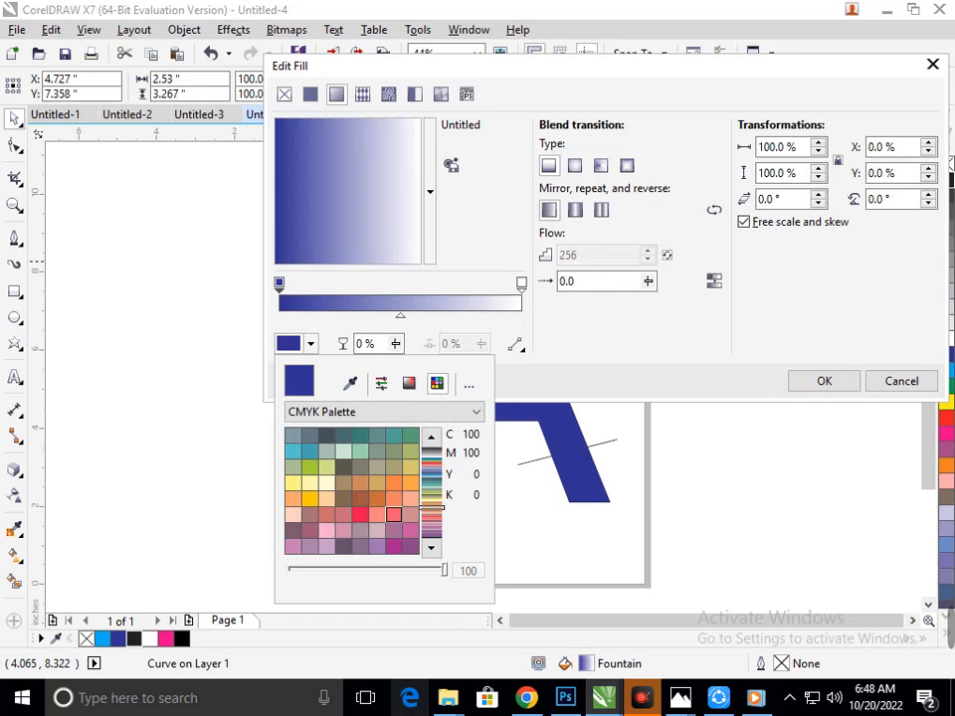
{"action": "left_click", "coordinate": [410, 435]}
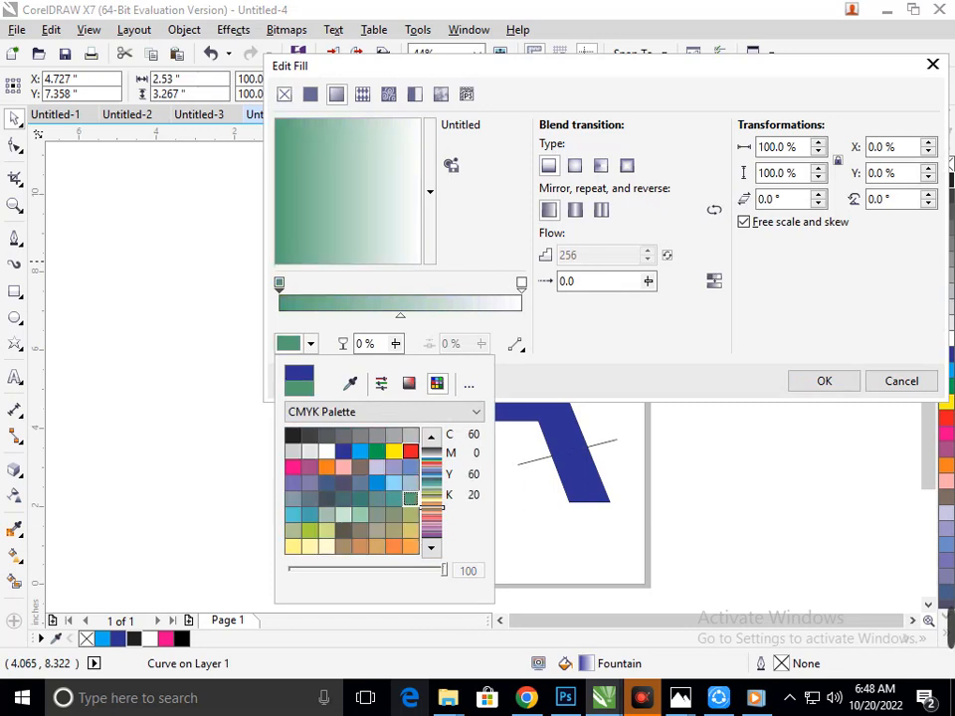
Step: Set the end colour of the top section's fountain fill to orange #FF9500 and apply the fill
{"action": "left_click", "coordinate": [521, 284]}
{"action": "left_click", "coordinate": [521, 285]}
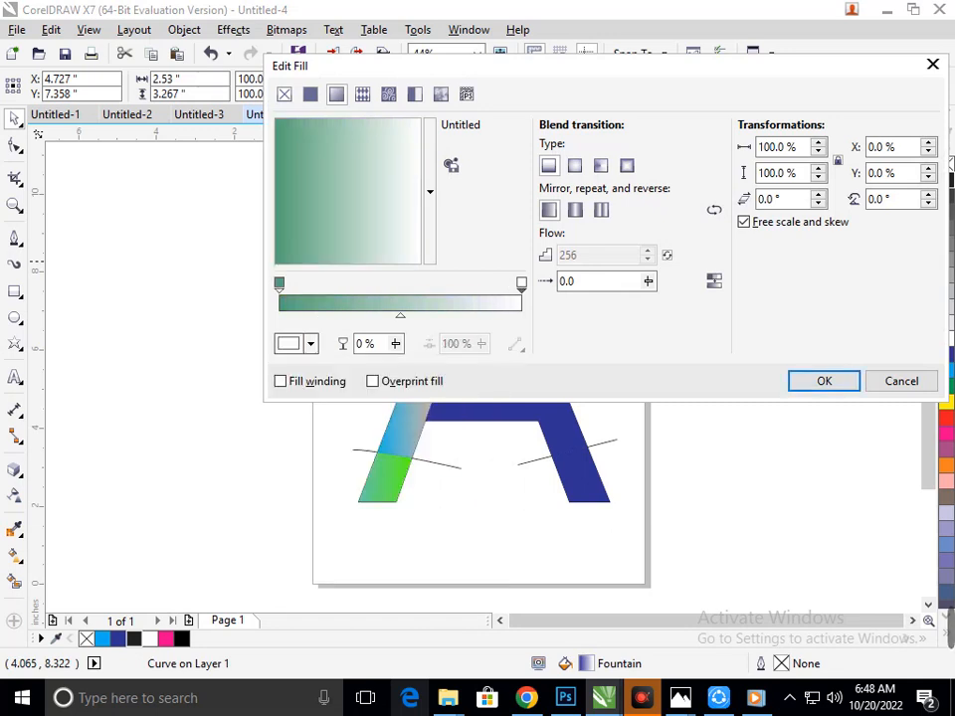
{"action": "left_click", "coordinate": [311, 345]}
{"action": "mouse_move", "coordinate": [407, 519]}
{"action": "left_mouse_down"}
{"action": "mouse_move", "coordinate": [407, 506]}
{"action": "mouse_move", "coordinate": [406, 524]}
{"action": "left_mouse_up"}
{"action": "left_click", "coordinate": [392, 430]}
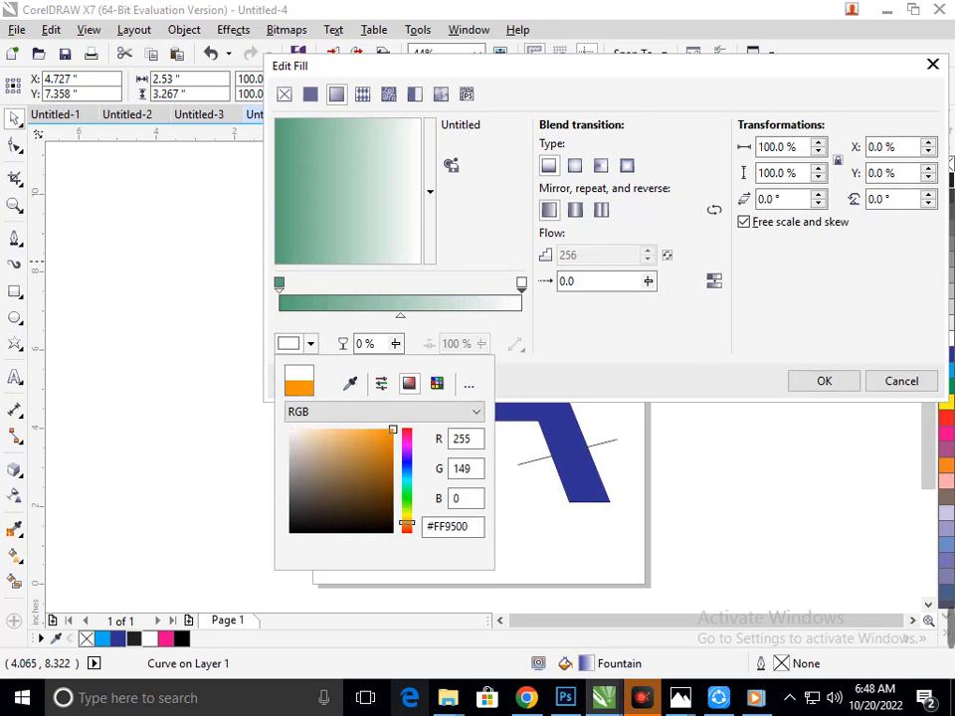
{"action": "key", "text": "Escape"}
{"action": "left_click", "coordinate": [823, 381]}
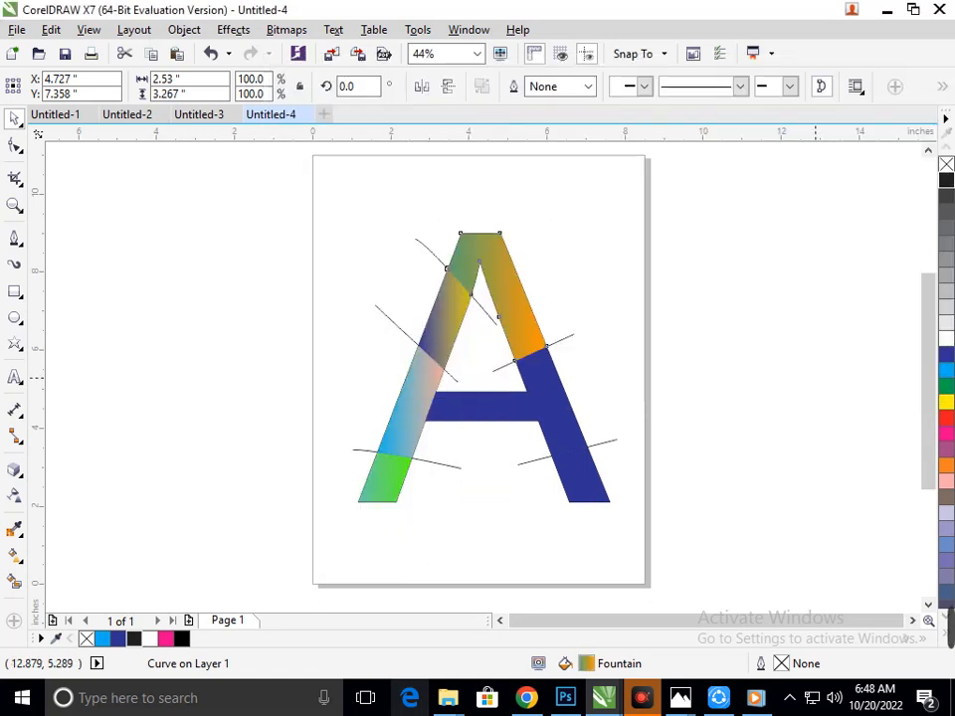
Step: Change the start colour of the top section's fountain fill to the CMYK palette blue C60 M40 Y0 K0 and apply it
{"action": "left_click", "coordinate": [735, 433]}
{"action": "left_click", "coordinate": [531, 324]}
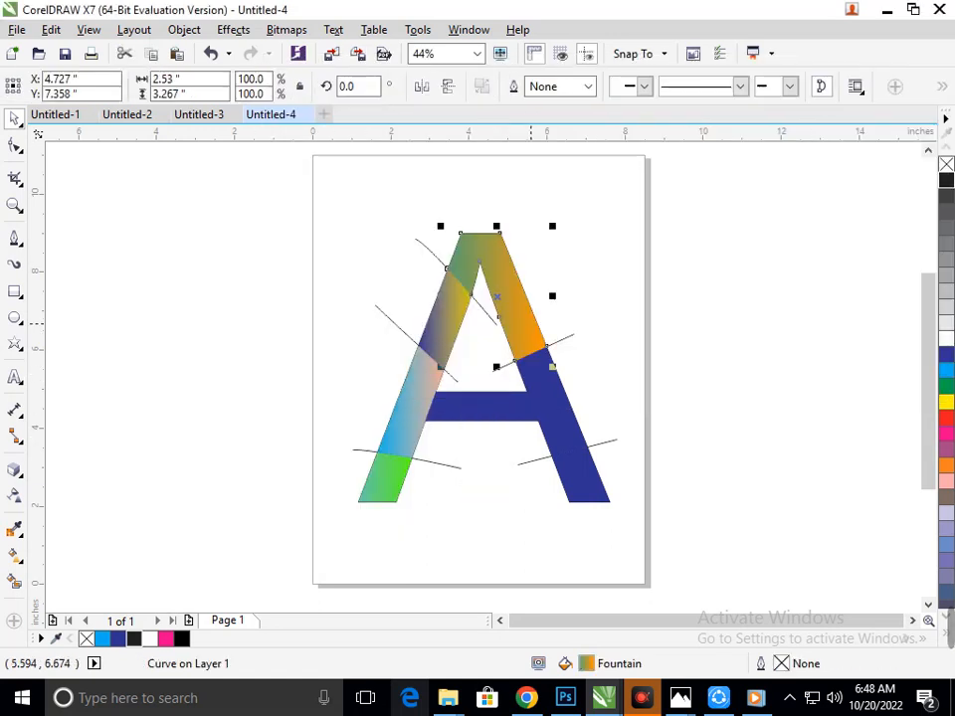
{"action": "key", "text": "F11"}
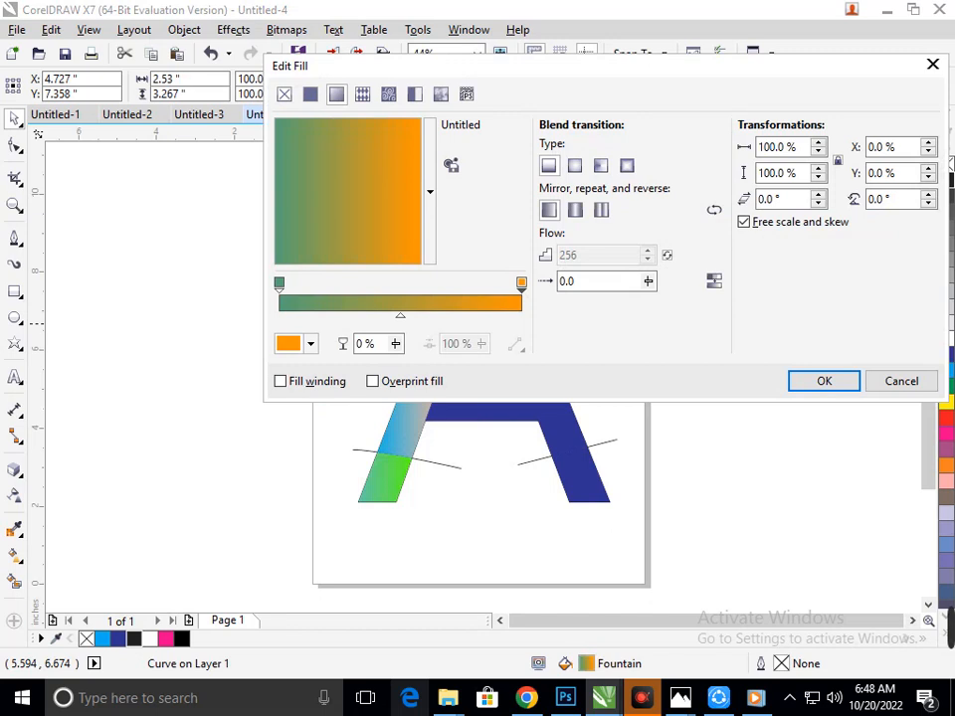
{"action": "left_click", "coordinate": [278, 283]}
{"action": "left_click", "coordinate": [310, 344]}
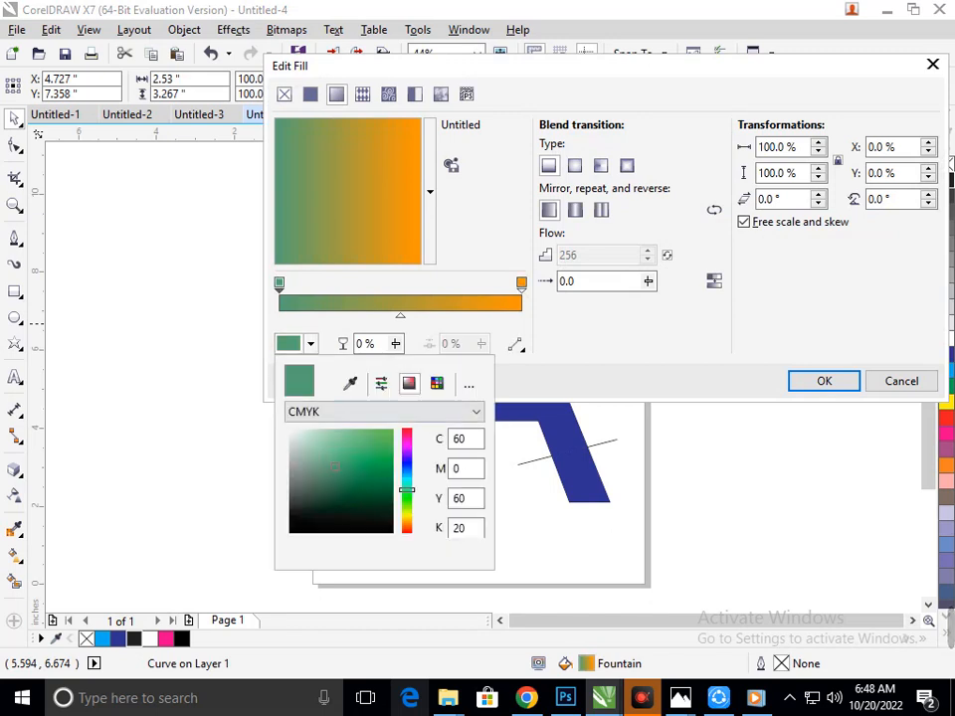
{"action": "left_click", "coordinate": [407, 484]}
{"action": "left_click_drag", "start_coordinate": [407, 483], "coordinate": [407, 475]}
{"action": "left_click", "coordinate": [375, 430]}
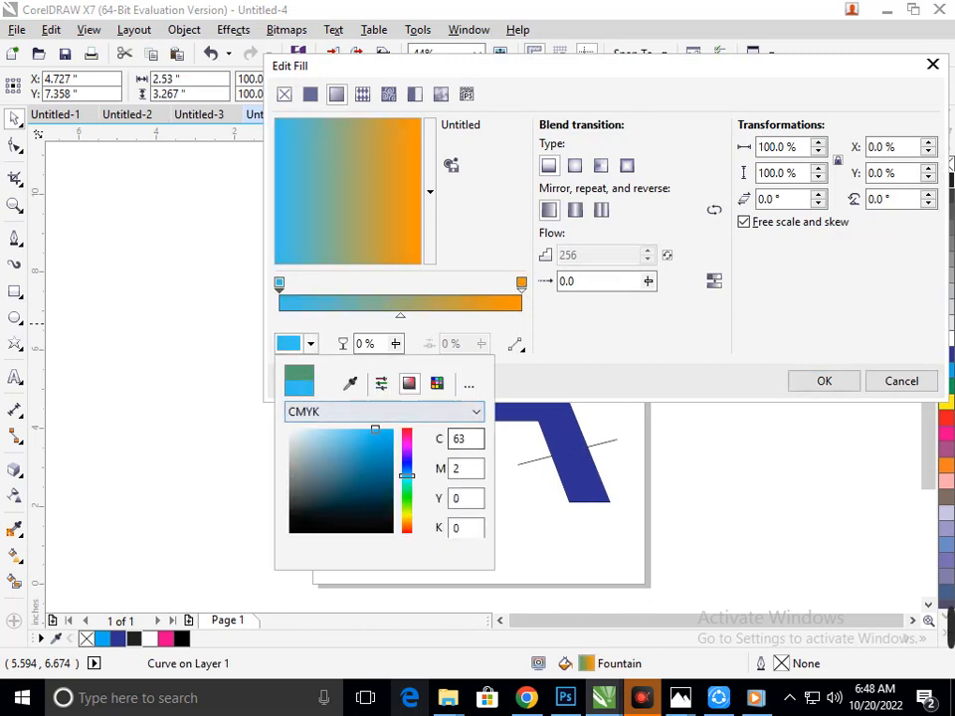
{"action": "left_click", "coordinate": [381, 383]}
{"action": "left_click", "coordinate": [410, 467]}
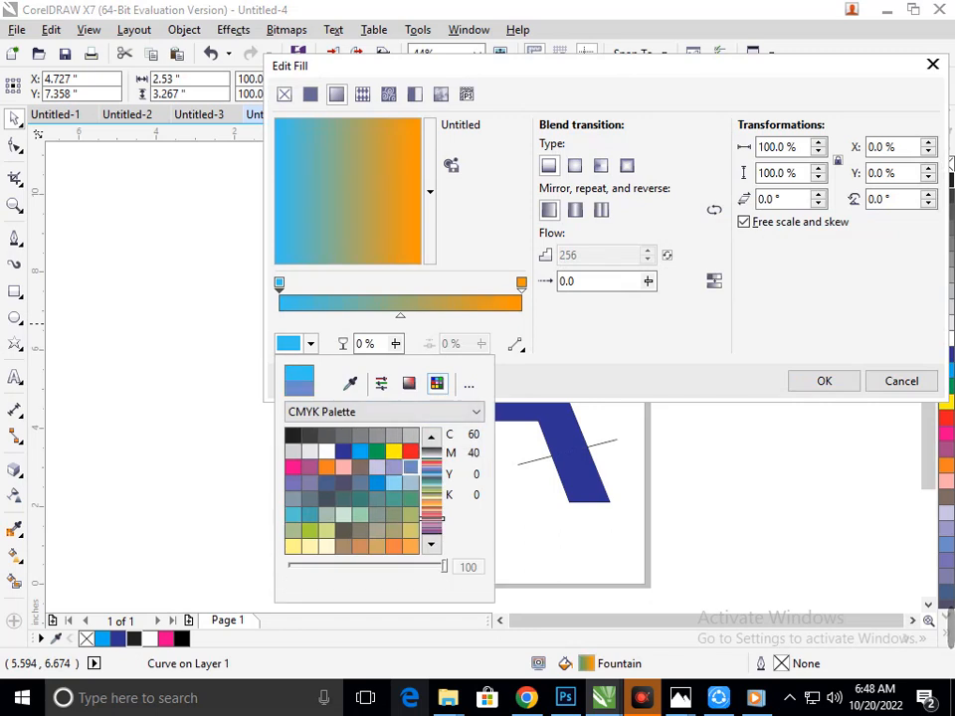
{"action": "left_click", "coordinate": [756, 391]}
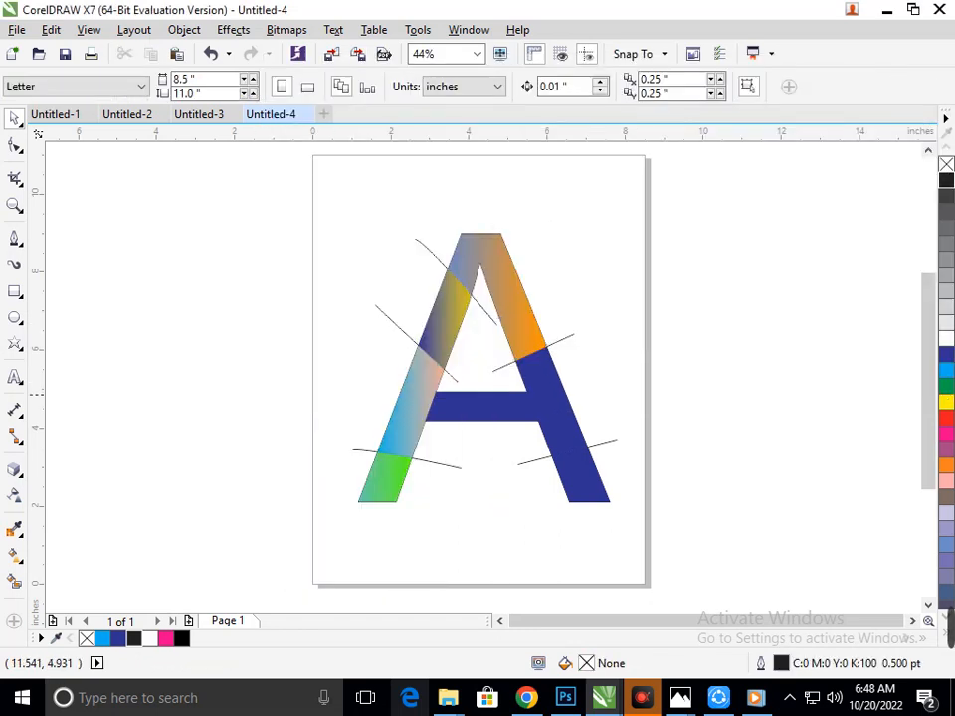
Step: Start a linear fountain fill on the crossbar and middle right-leg section with a 90% black start colour
{"action": "left_click_drag", "start_coordinate": [560, 392], "coordinate": [662, 389]}
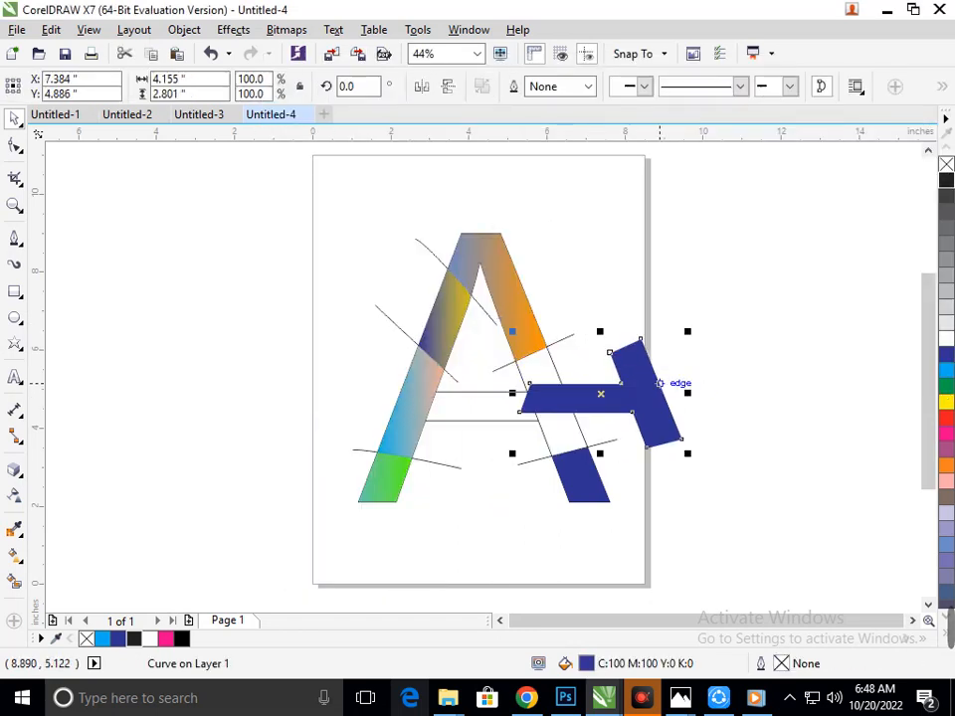
{"action": "key", "text": "ctrl+z"}
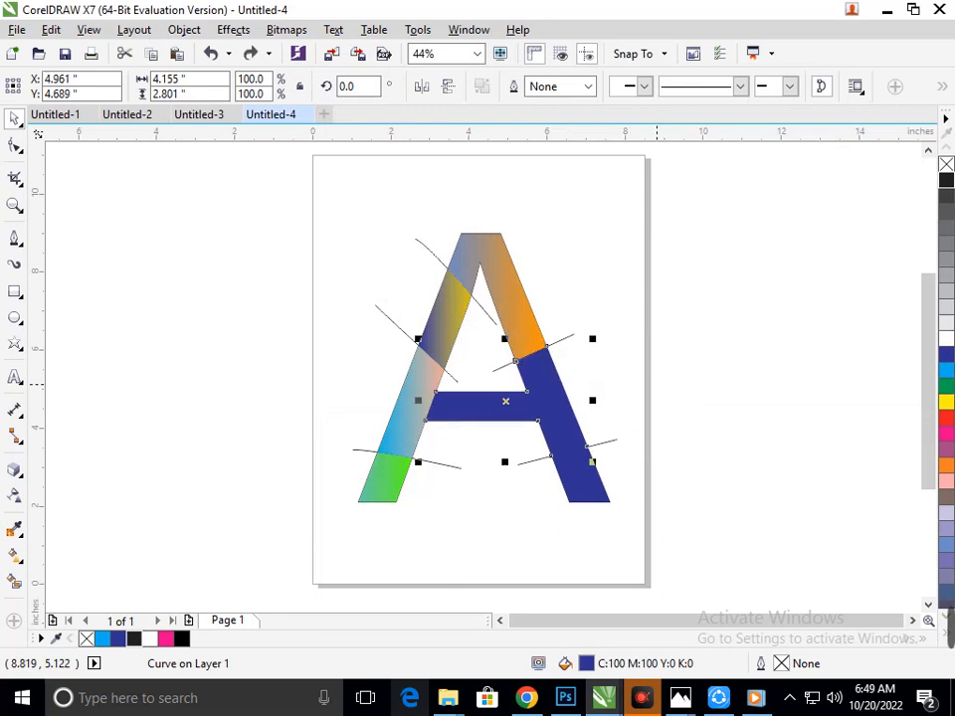
{"action": "key", "text": "F11"}
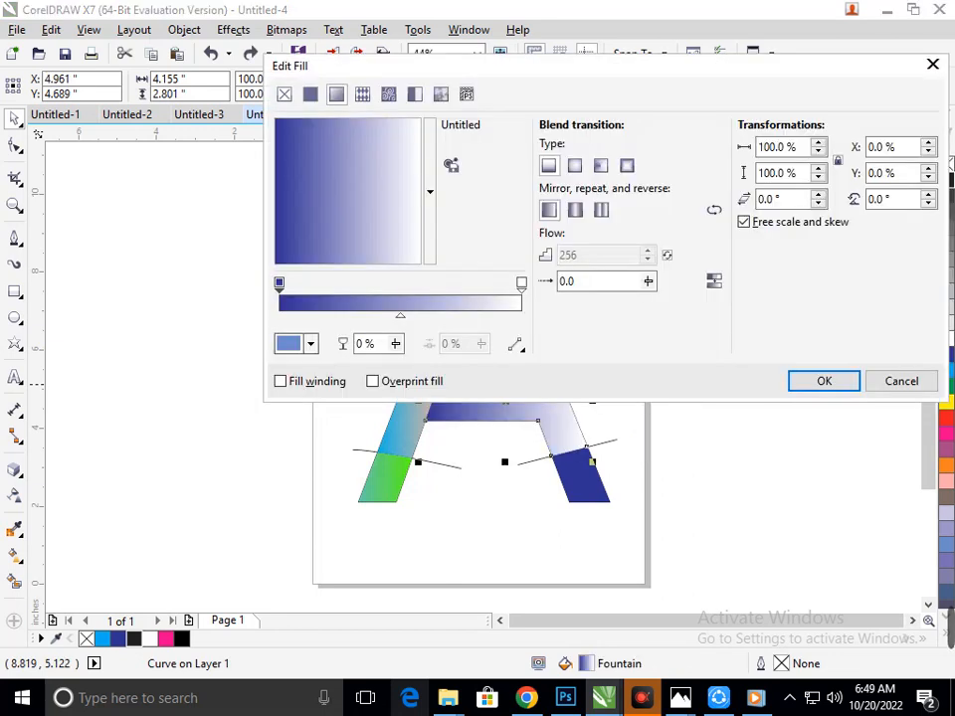
{"action": "left_click", "coordinate": [309, 343]}
{"action": "left_click", "coordinate": [360, 484]}
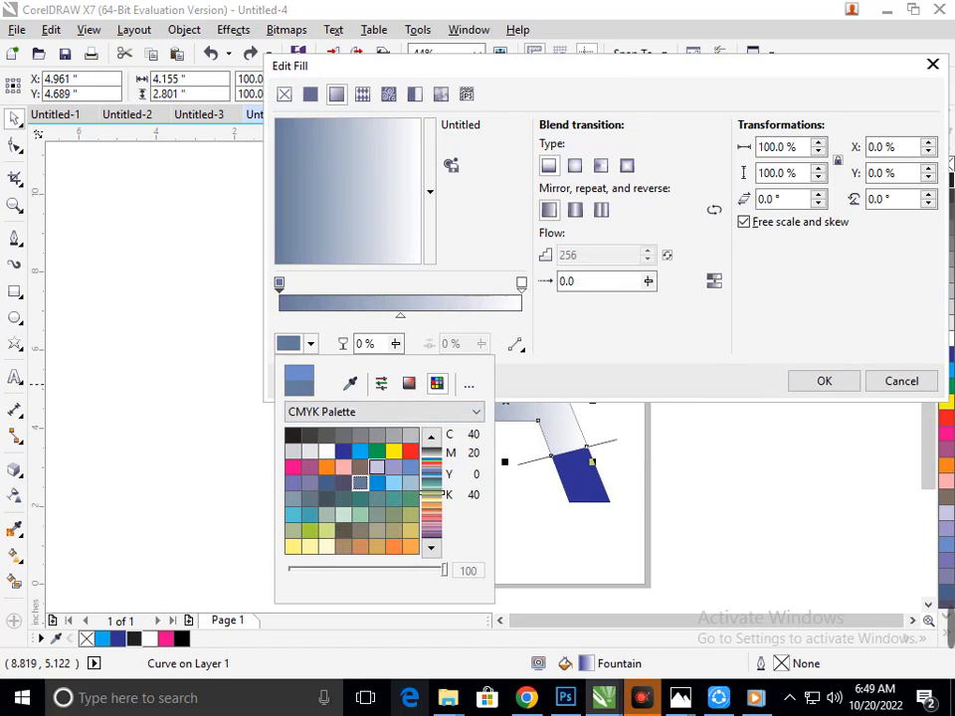
{"action": "left_click", "coordinate": [309, 435]}
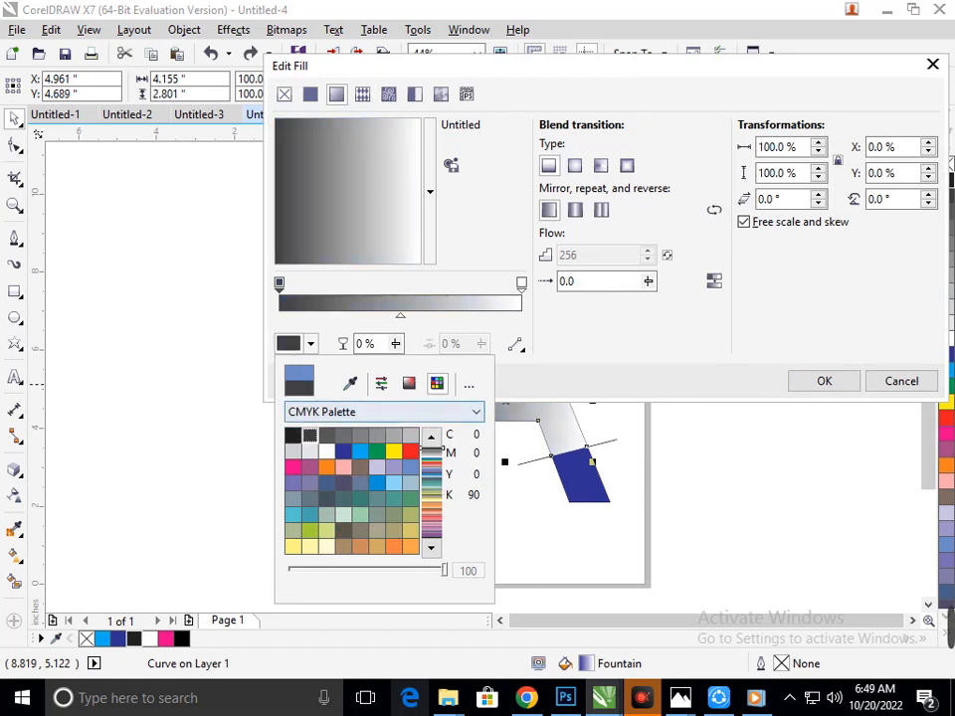
Step: Set the end colour of the crossbar section's fill to a PANTONE solid coated blue (C84 M31 Y2 K0) and apply it
{"action": "left_click", "coordinate": [521, 285]}
{"action": "left_click", "coordinate": [521, 284]}
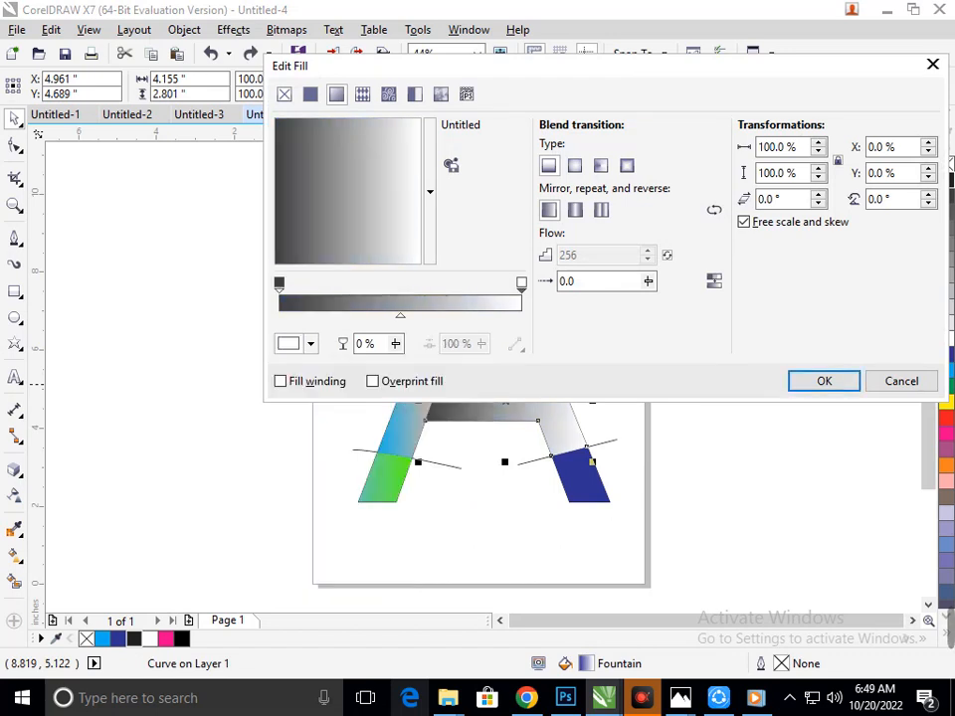
{"action": "left_click", "coordinate": [309, 343]}
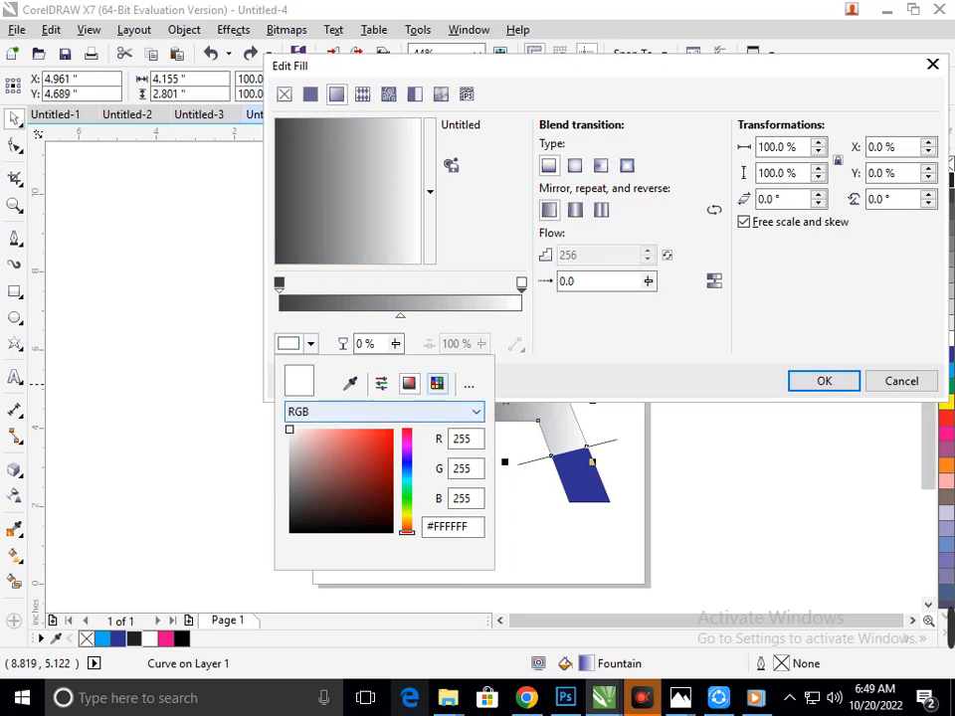
{"action": "left_click", "coordinate": [437, 383]}
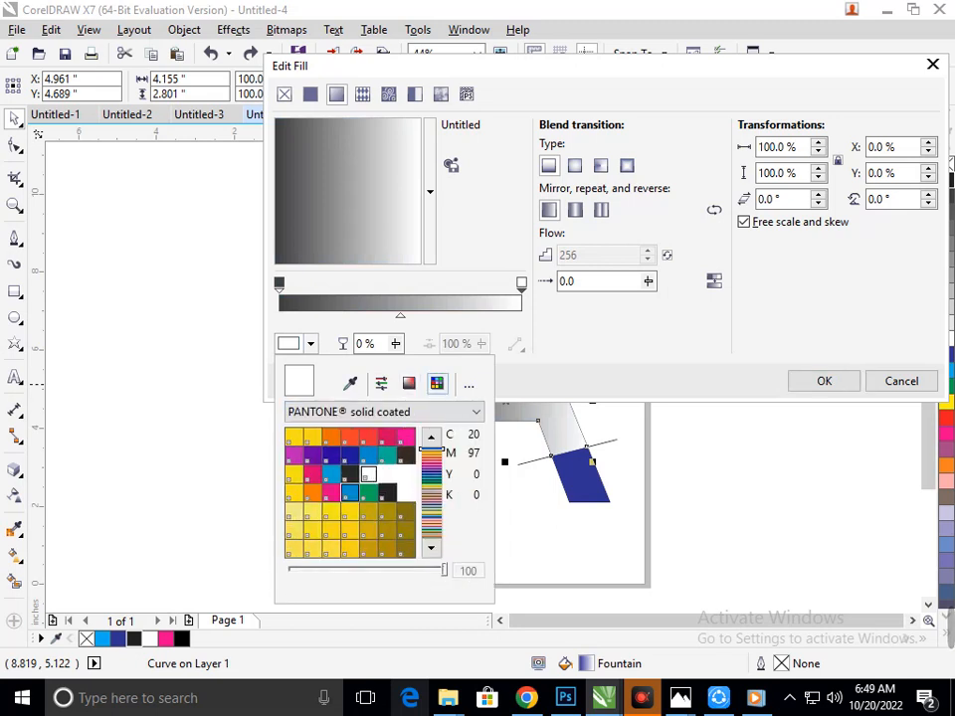
{"action": "left_click", "coordinate": [350, 493]}
{"action": "left_click", "coordinate": [824, 381]}
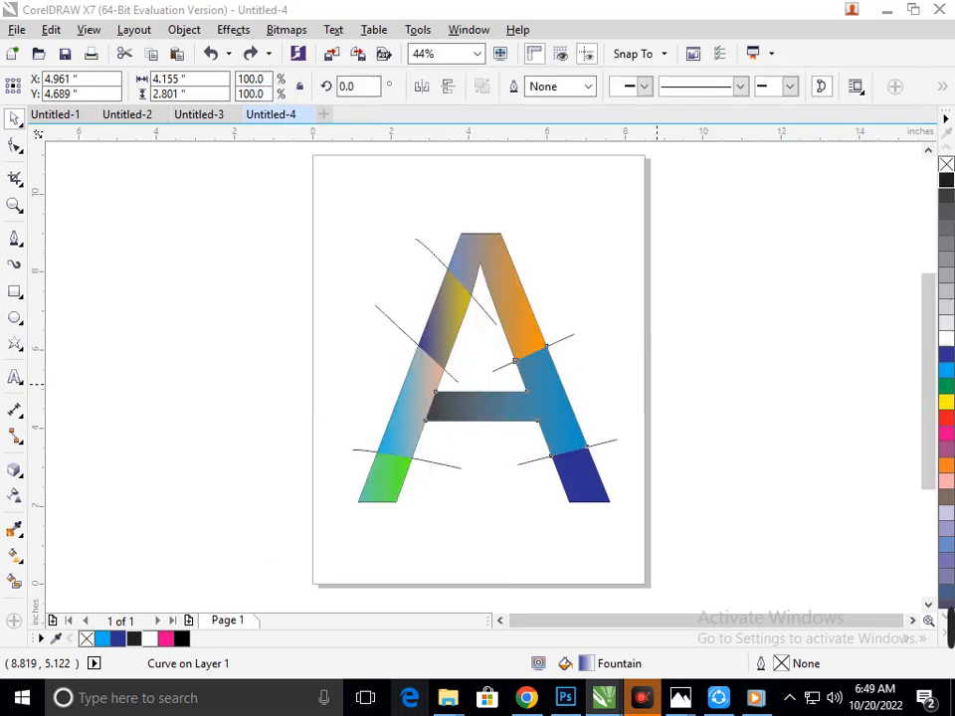
Step: Edit the crossbar section's fountain fill again and set its start colour to a bright blue from the CMYK palette
{"action": "left_click", "coordinate": [745, 421]}
{"action": "left_click", "coordinate": [538, 403]}
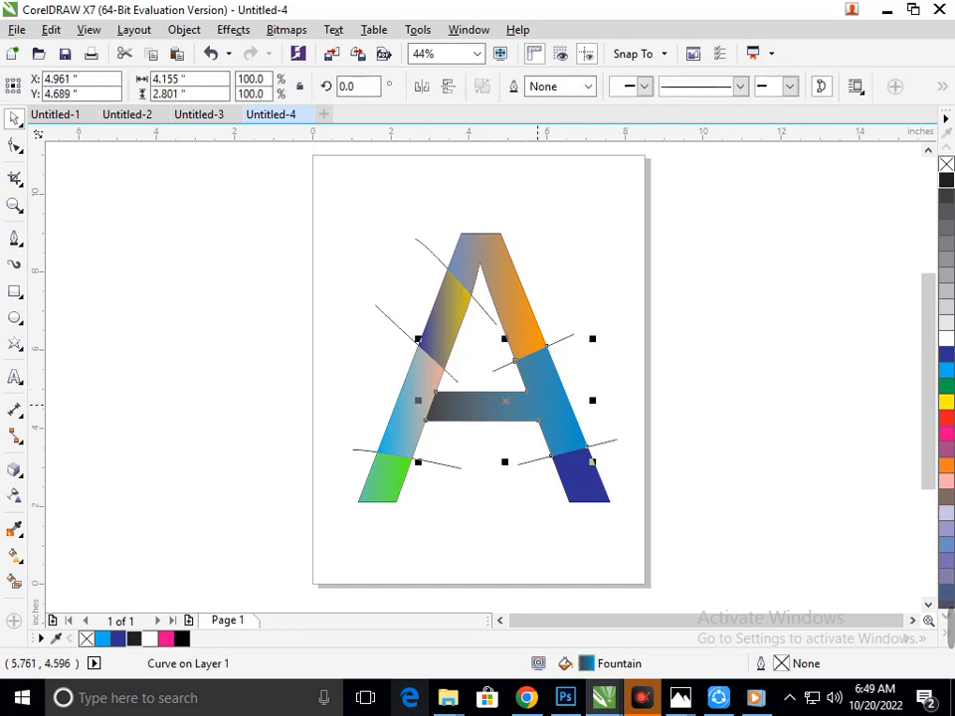
{"action": "key", "text": "F11"}
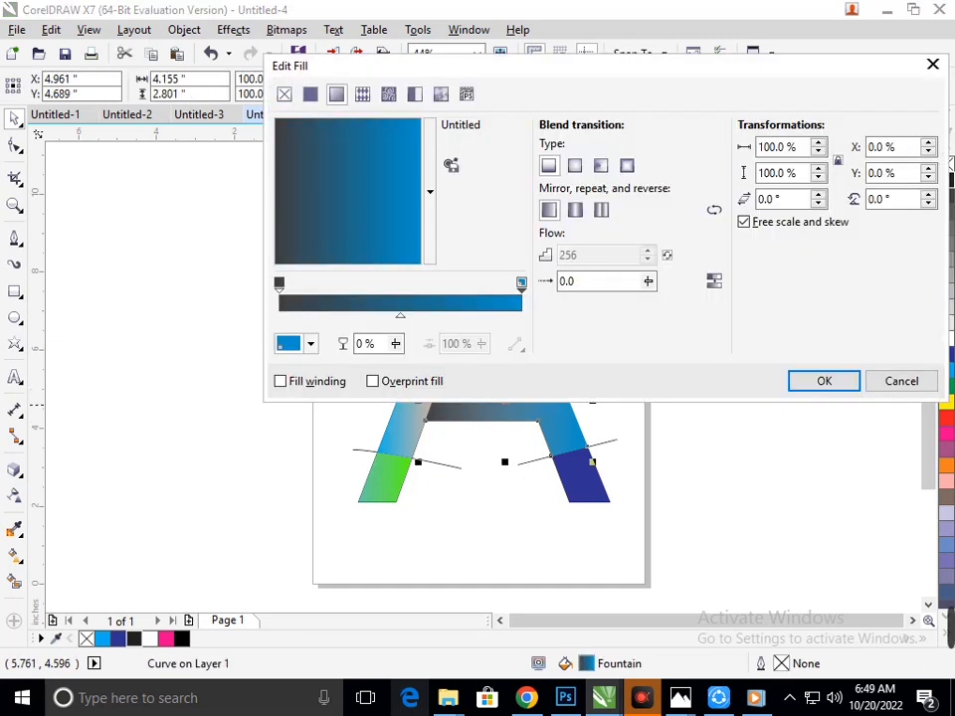
{"action": "left_click", "coordinate": [279, 283]}
{"action": "left_click", "coordinate": [311, 343]}
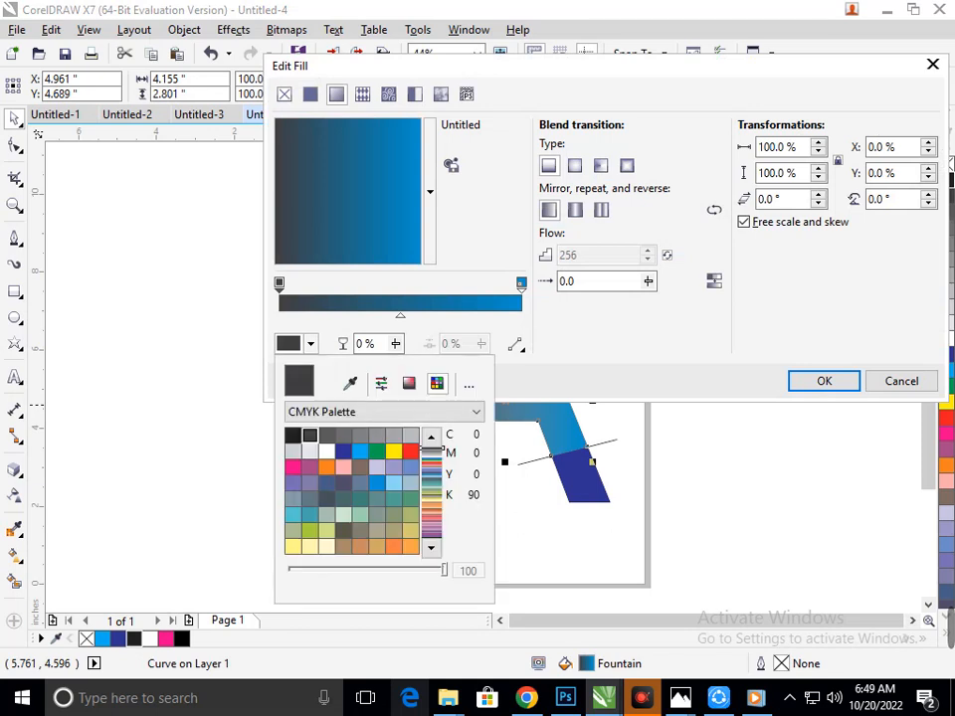
{"action": "left_click", "coordinate": [394, 546]}
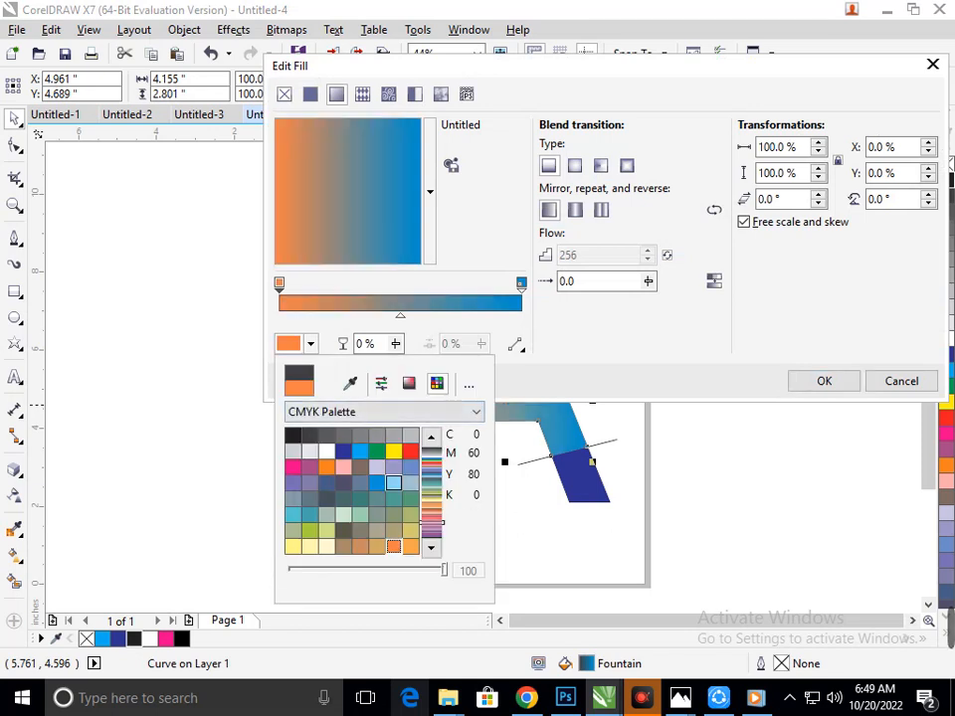
{"action": "left_click", "coordinate": [377, 482]}
{"action": "key", "text": "Escape"}
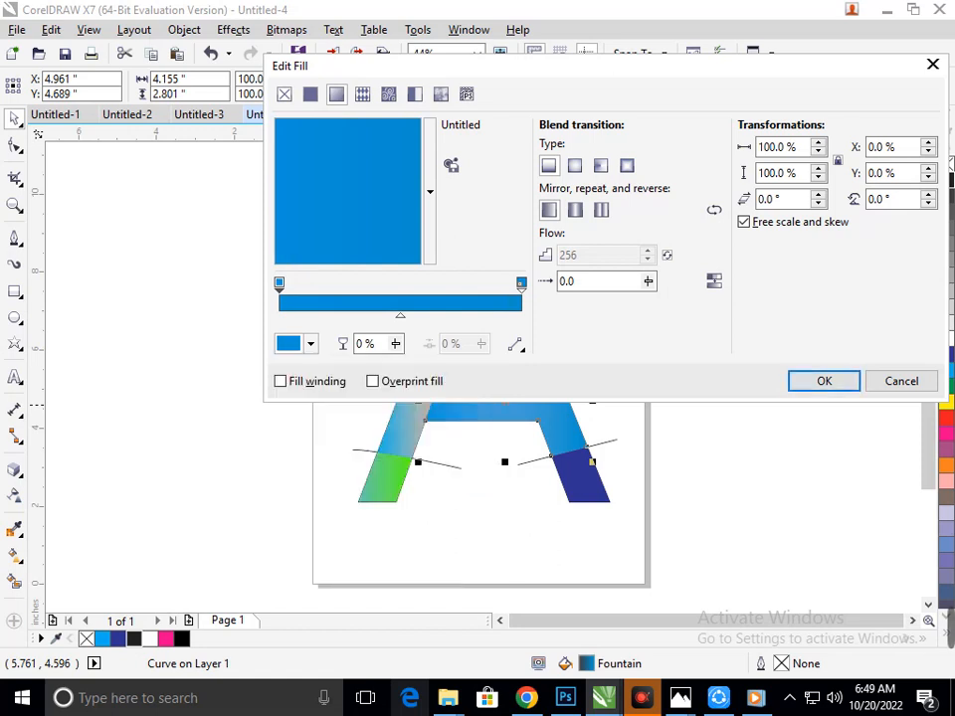
Step: Set the end colour of the crossbar section's fill to a PANTONE solid coated pink (C9 M100 Y11 K0) and apply it
{"action": "left_click", "coordinate": [521, 283]}
{"action": "left_click", "coordinate": [297, 343]}
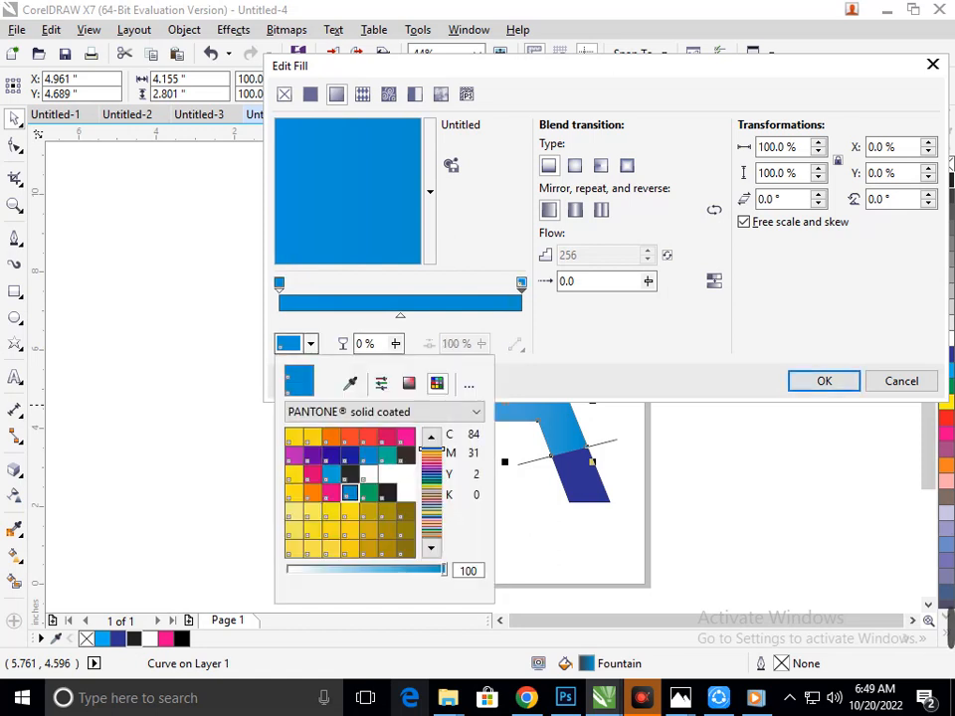
{"action": "left_click", "coordinate": [331, 493]}
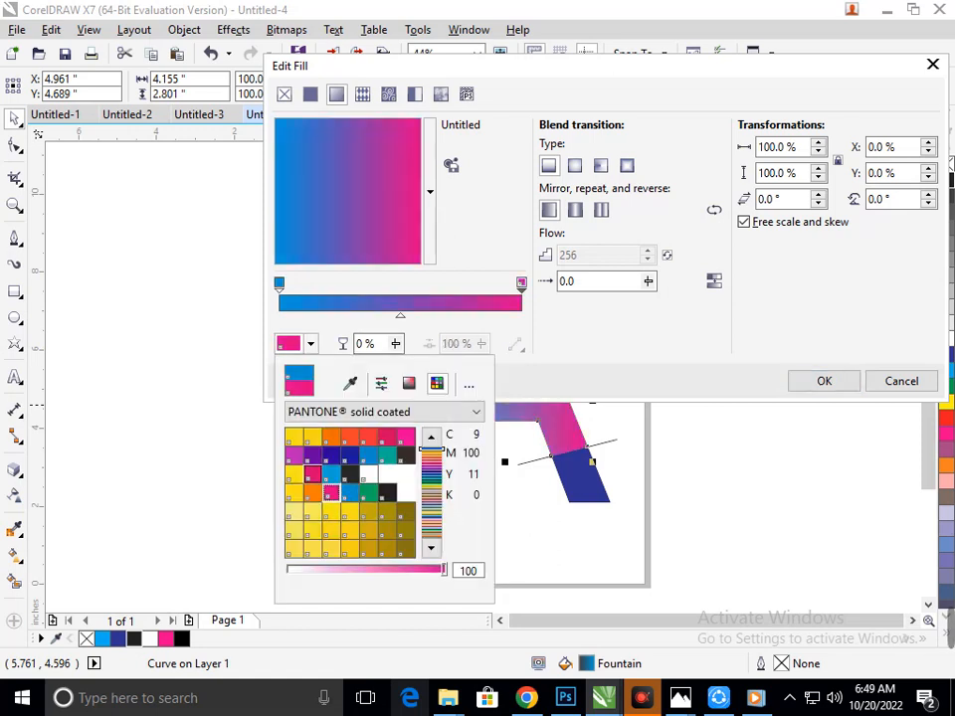
{"action": "key", "text": "Escape"}
{"action": "left_click", "coordinate": [825, 380]}
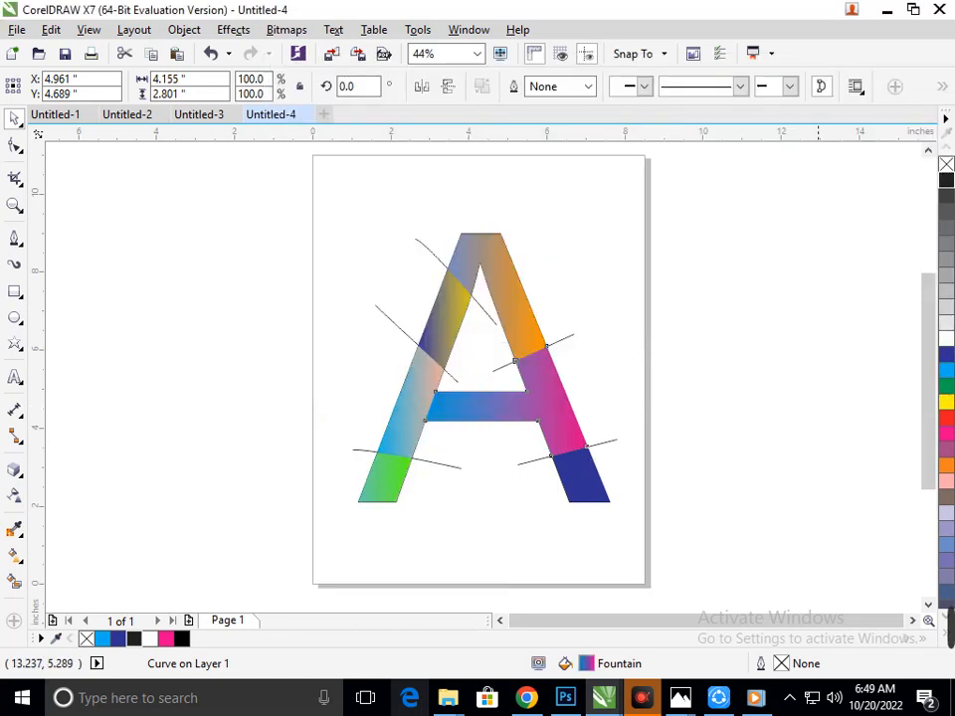
Step: Edit the lower right-leg section's fountain fill and set its start colour to lime green (C40 M0 Y100 K0)
{"action": "left_click", "coordinate": [700, 466]}
{"action": "left_click", "coordinate": [599, 482]}
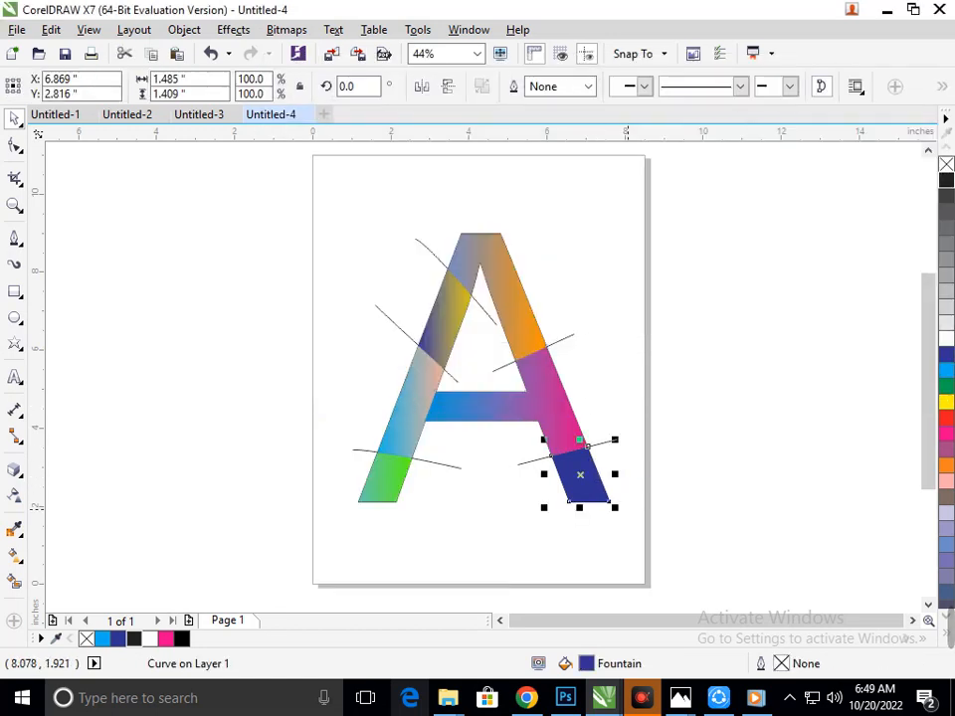
{"action": "key", "text": "F11"}
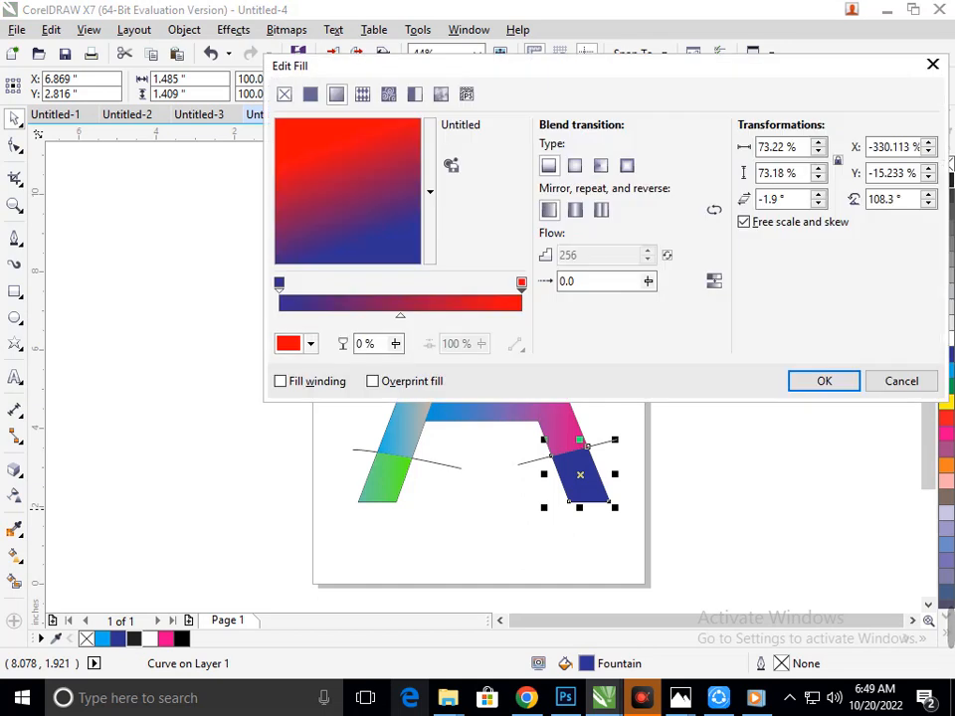
{"action": "left_click", "coordinate": [279, 284]}
{"action": "left_click", "coordinate": [298, 344]}
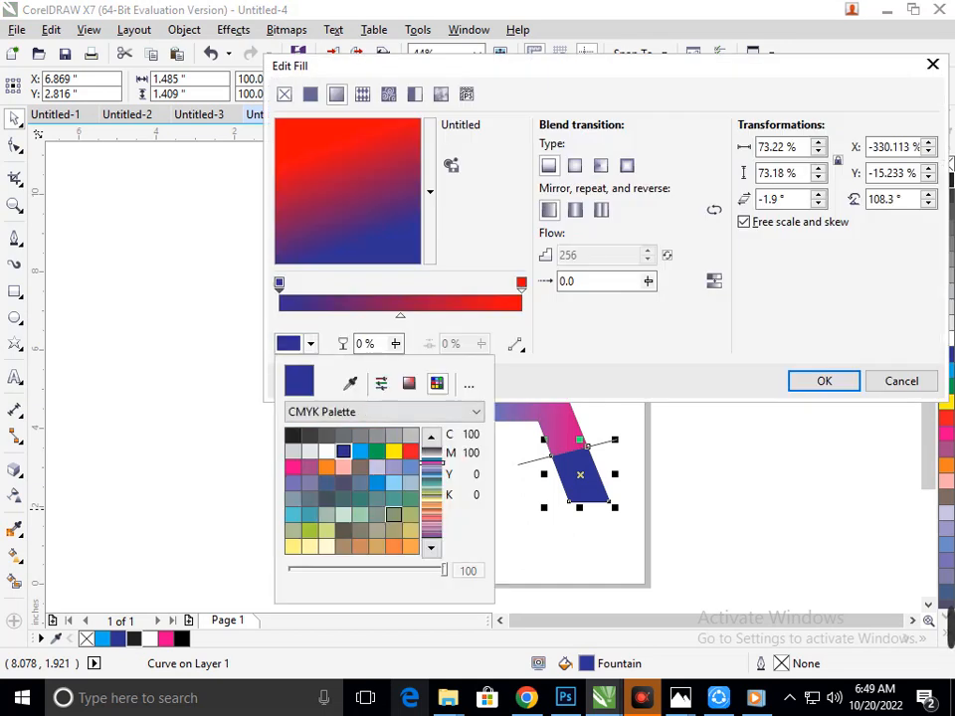
{"action": "left_click", "coordinate": [311, 530]}
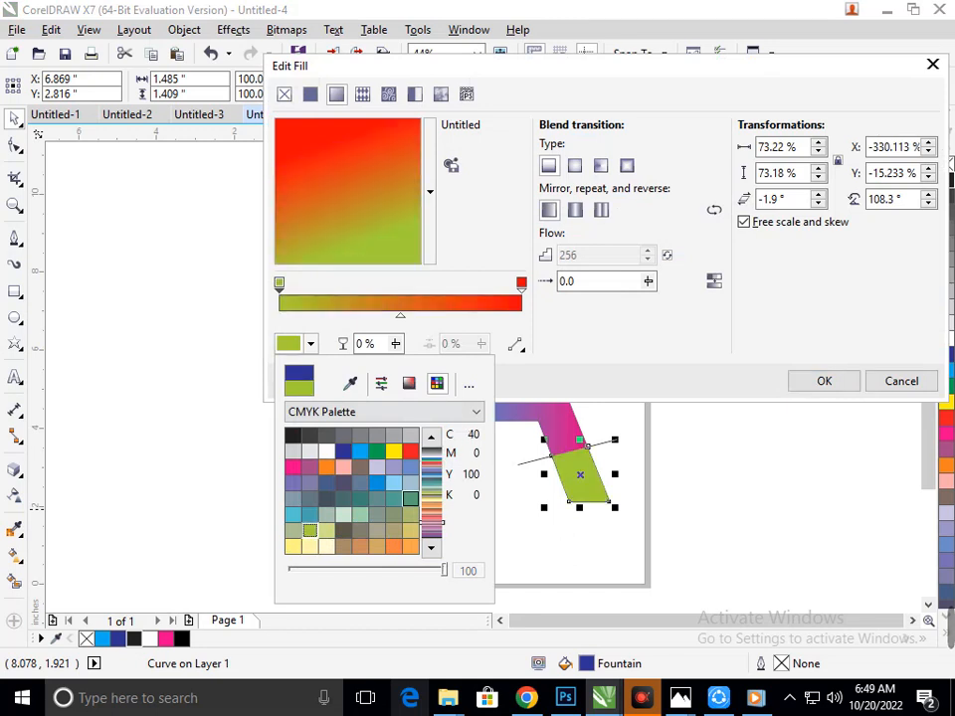
Step: Set the end colour of the lower right-leg section's fountain fill to light blue #3DD8FF
{"action": "left_click", "coordinate": [521, 283]}
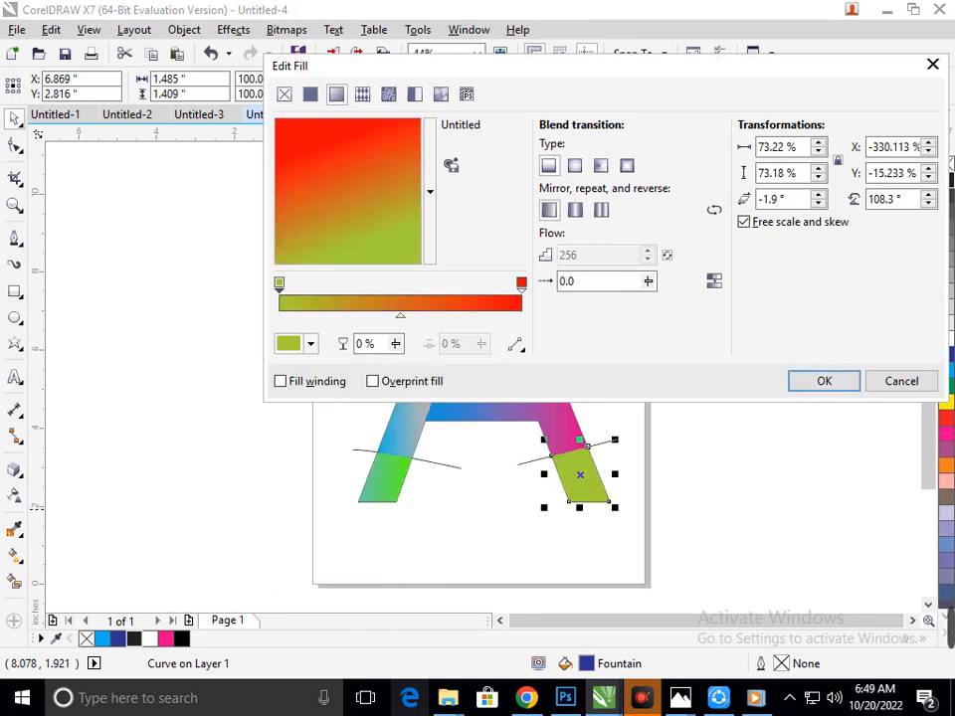
{"action": "left_click", "coordinate": [522, 284]}
{"action": "left_click", "coordinate": [310, 343]}
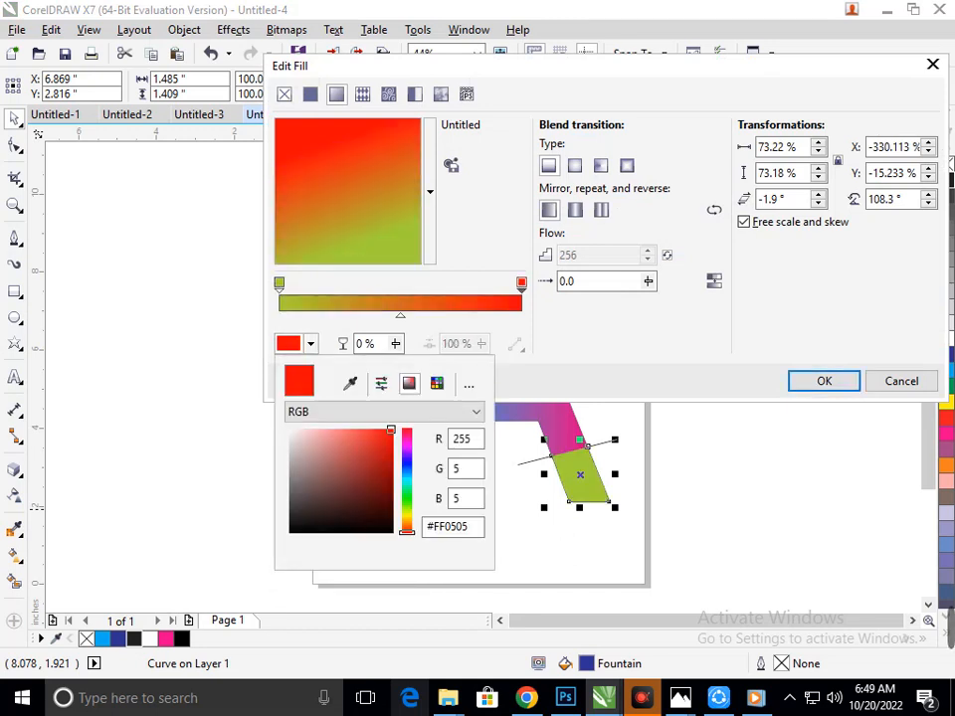
{"action": "left_click", "coordinate": [407, 495]}
{"action": "left_click", "coordinate": [367, 429]}
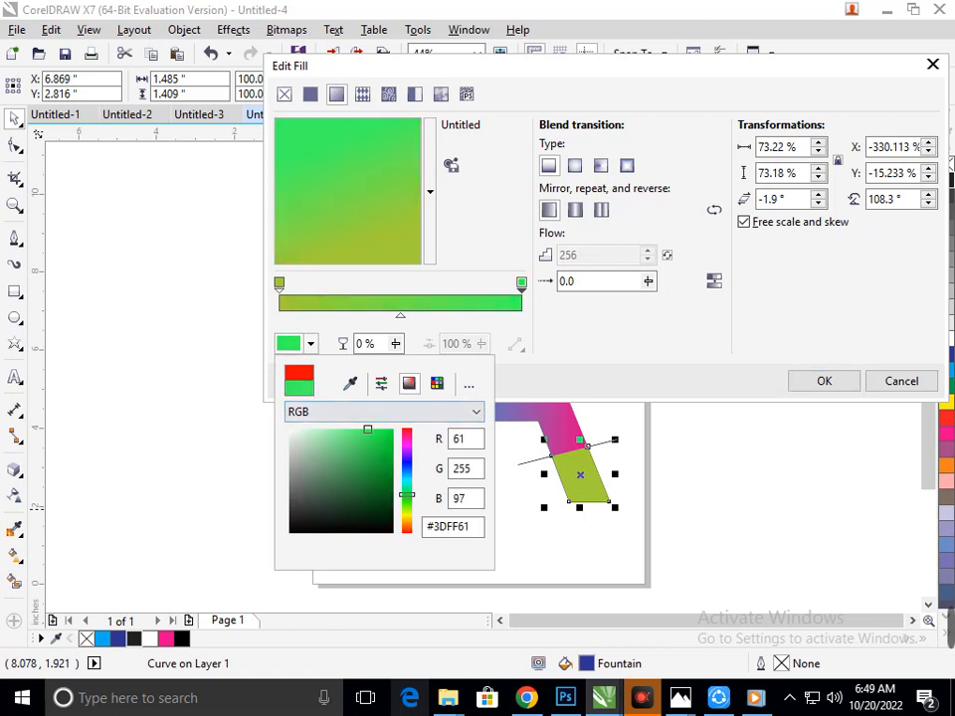
{"action": "left_click_drag", "start_coordinate": [407, 495], "coordinate": [407, 476]}
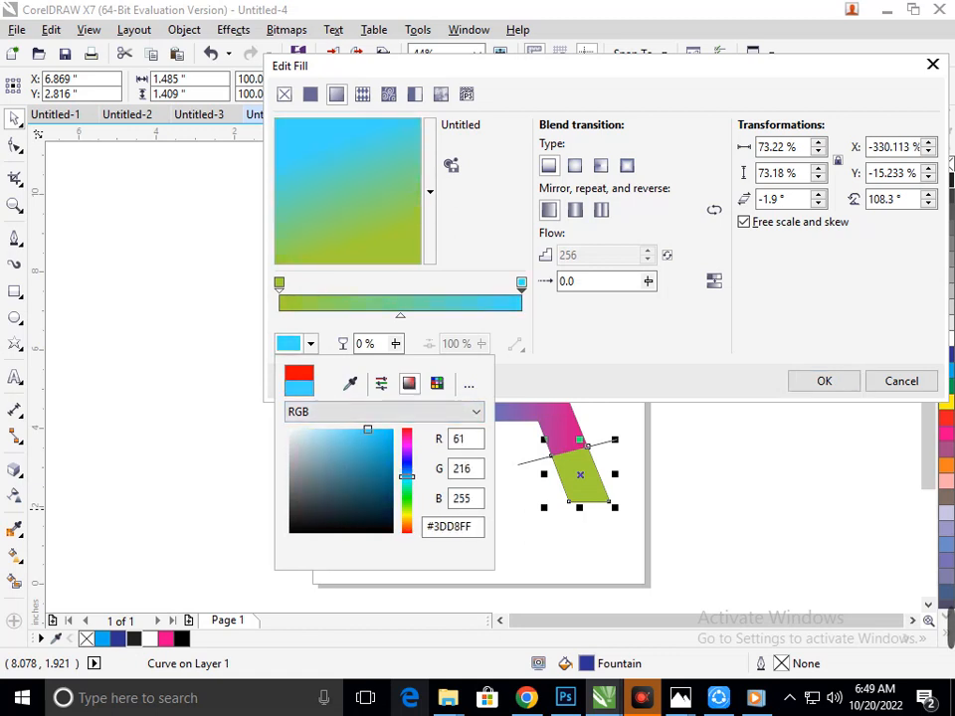
Step: Shift the fill's blend midpoint slightly toward the start colour and apply the fountain fill to the lower right-leg section
{"action": "left_click", "coordinate": [400, 316]}
{"action": "left_click_drag", "start_coordinate": [399, 315], "coordinate": [379, 315]}
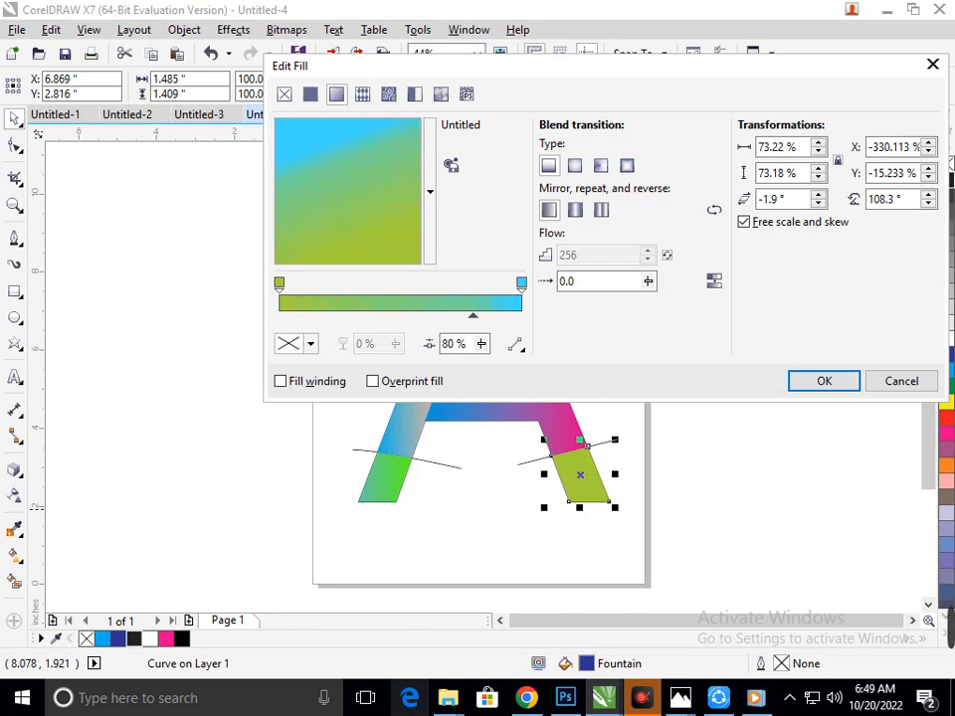
{"action": "left_click_drag", "start_coordinate": [473, 316], "coordinate": [395, 315]}
{"action": "left_click", "coordinate": [824, 381]}
{"action": "left_click", "coordinate": [717, 461]}
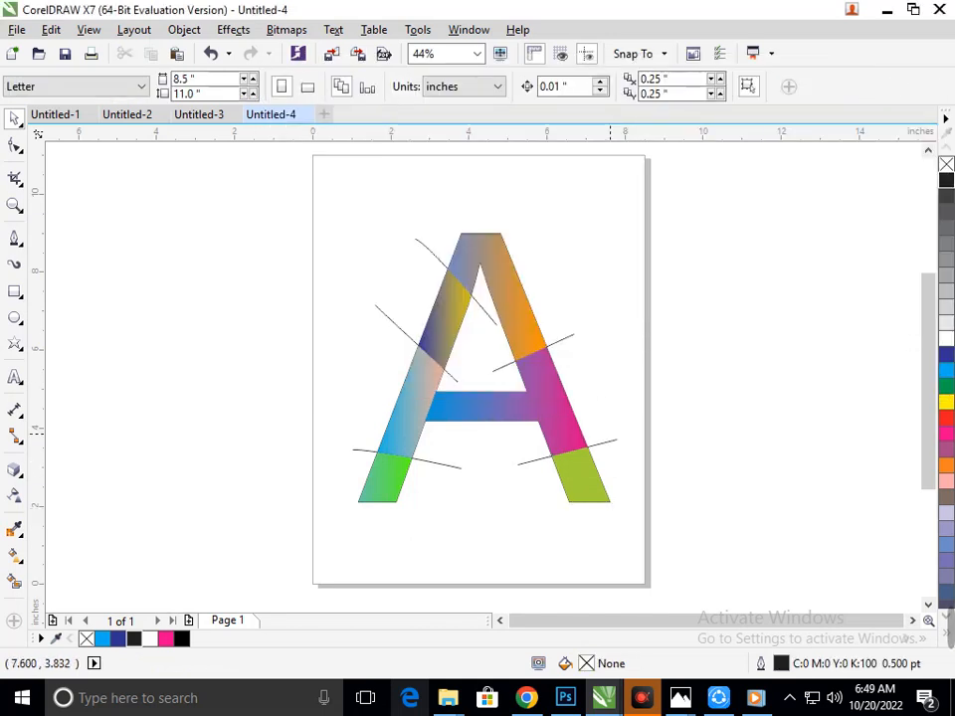
Step: Change the lower right-leg section's fountain fill to a medium blue start colour with the midpoint at 13% and apply it
{"action": "left_click", "coordinate": [583, 489]}
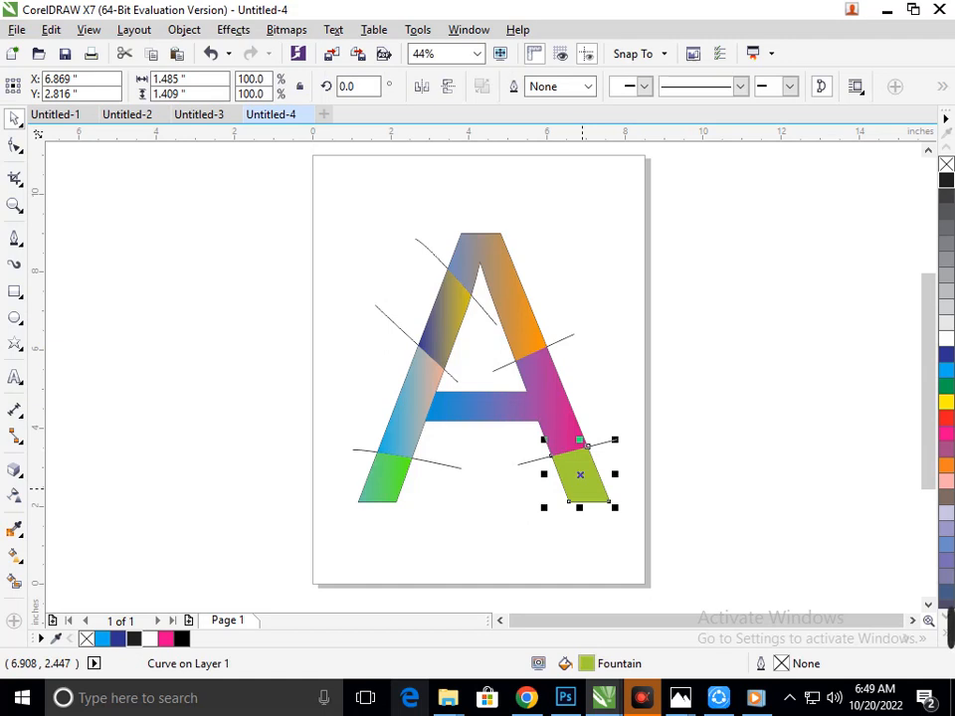
{"action": "key", "text": "F11"}
{"action": "left_click", "coordinate": [279, 284]}
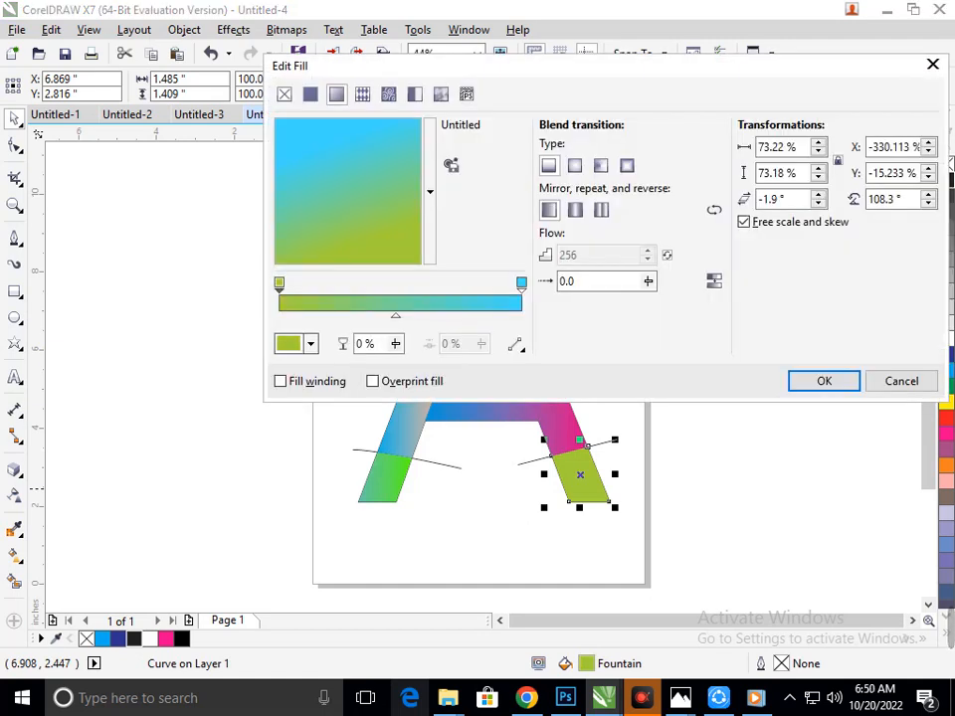
{"action": "left_click", "coordinate": [310, 344]}
{"action": "left_click", "coordinate": [407, 468]}
{"action": "left_click", "coordinate": [407, 469]}
{"action": "left_click_drag", "start_coordinate": [361, 456], "coordinate": [358, 436]}
{"action": "left_click", "coordinate": [587, 343]}
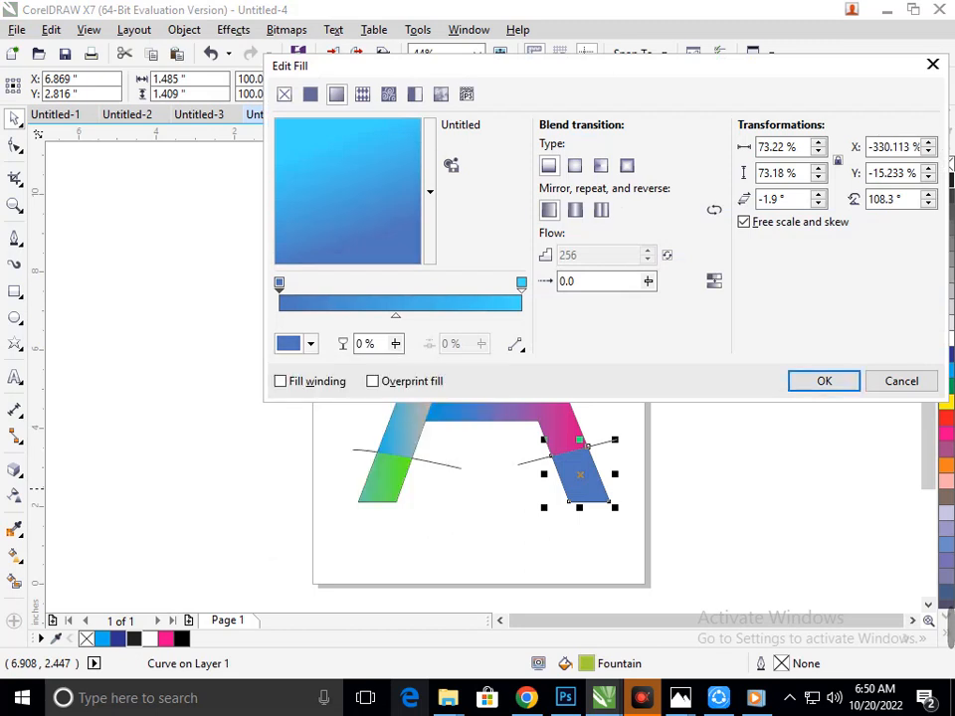
{"action": "left_click_drag", "start_coordinate": [396, 315], "coordinate": [310, 315]}
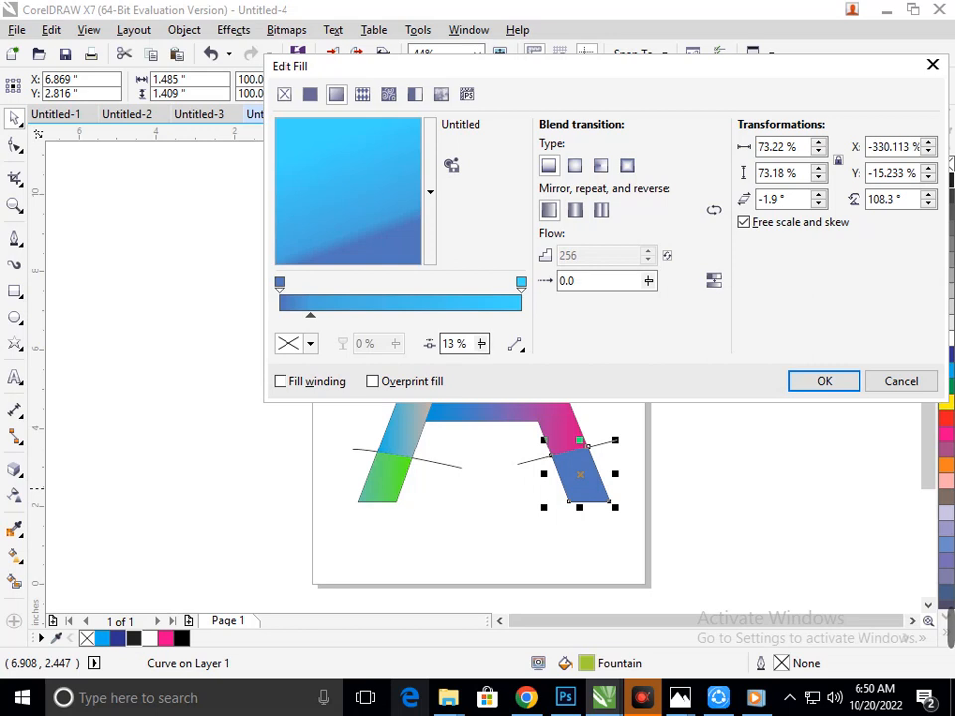
{"action": "left_click", "coordinate": [823, 381]}
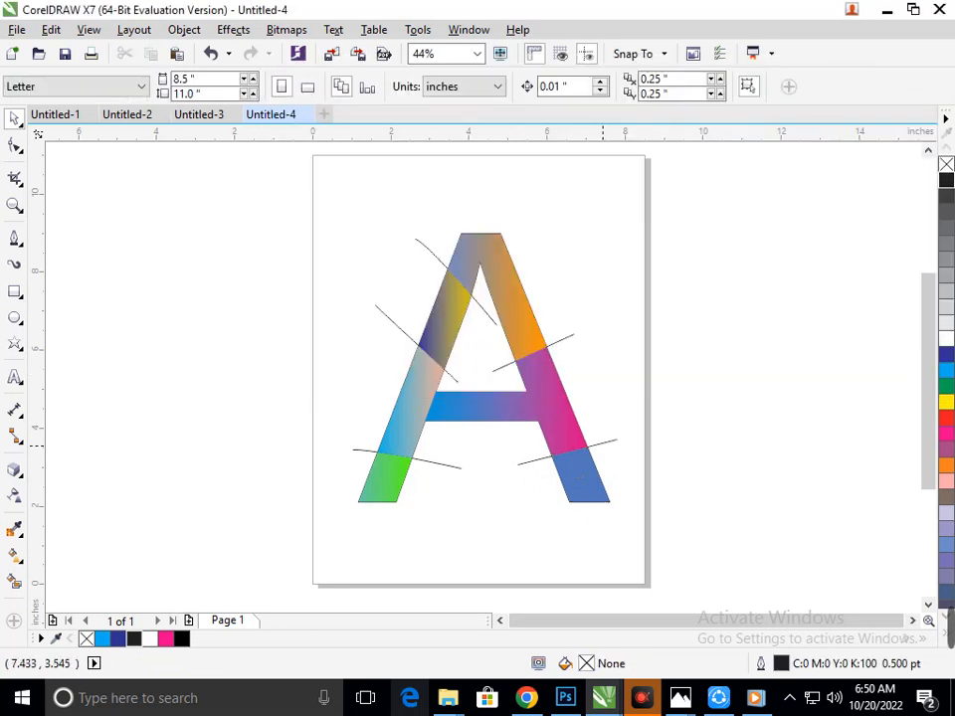
Step: Delete all five cutting lines crossing the letter A
{"action": "left_click", "coordinate": [615, 441]}
{"action": "key", "text": "Delete"}
{"action": "left_click", "coordinate": [499, 367]}
{"action": "key", "text": "Delete"}
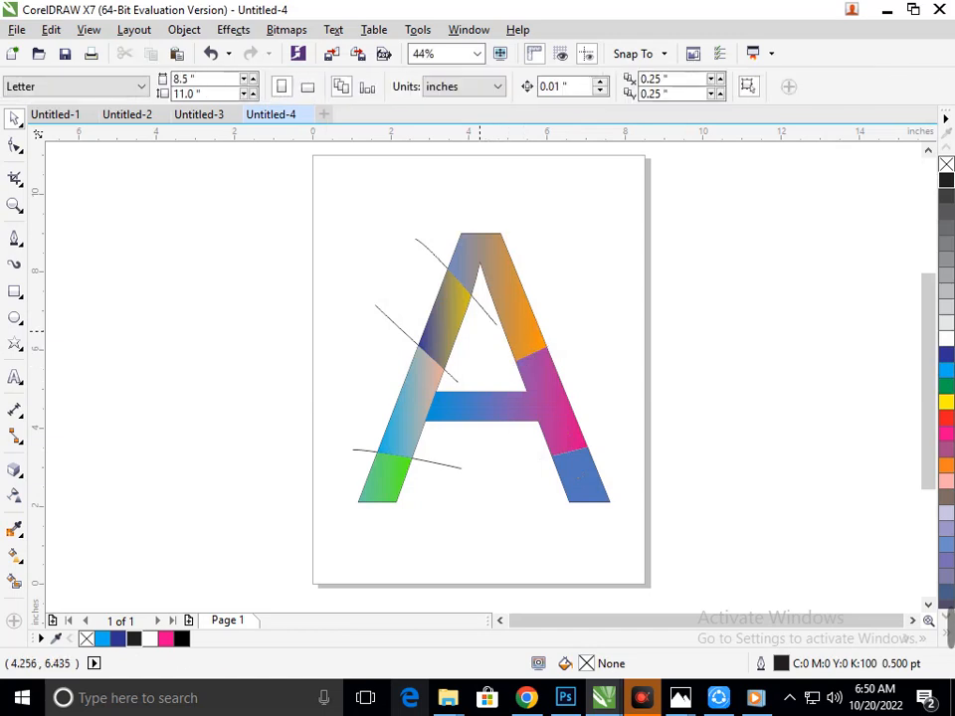
{"action": "left_click", "coordinate": [489, 318]}
{"action": "key", "text": "Delete"}
{"action": "left_click", "coordinate": [454, 376]}
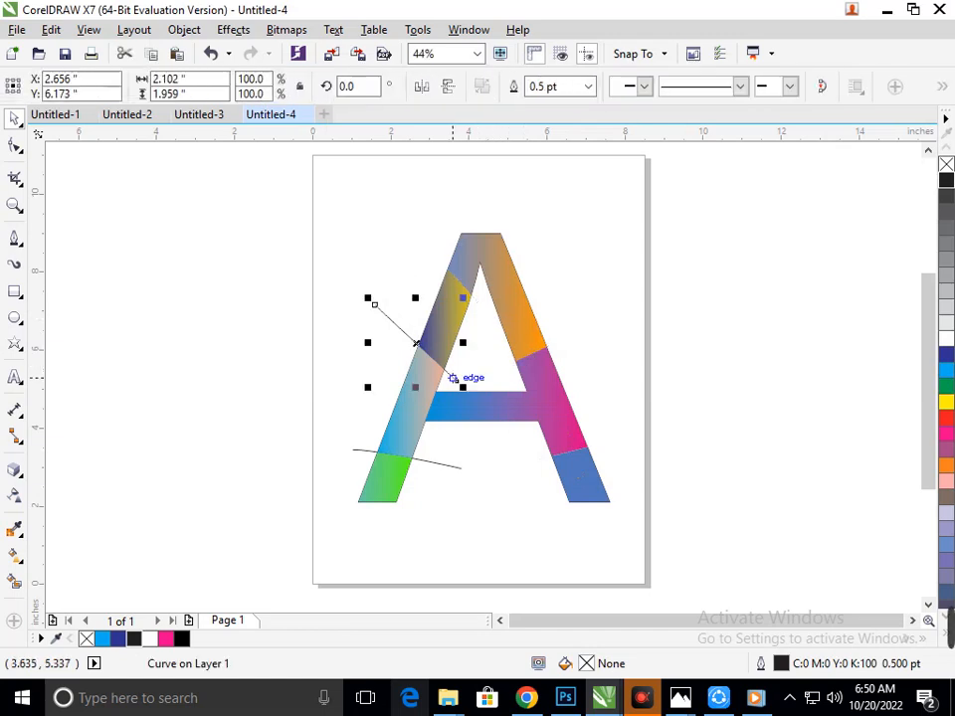
{"action": "key", "text": "Delete"}
{"action": "left_click", "coordinate": [437, 464]}
{"action": "key", "text": "Delete"}
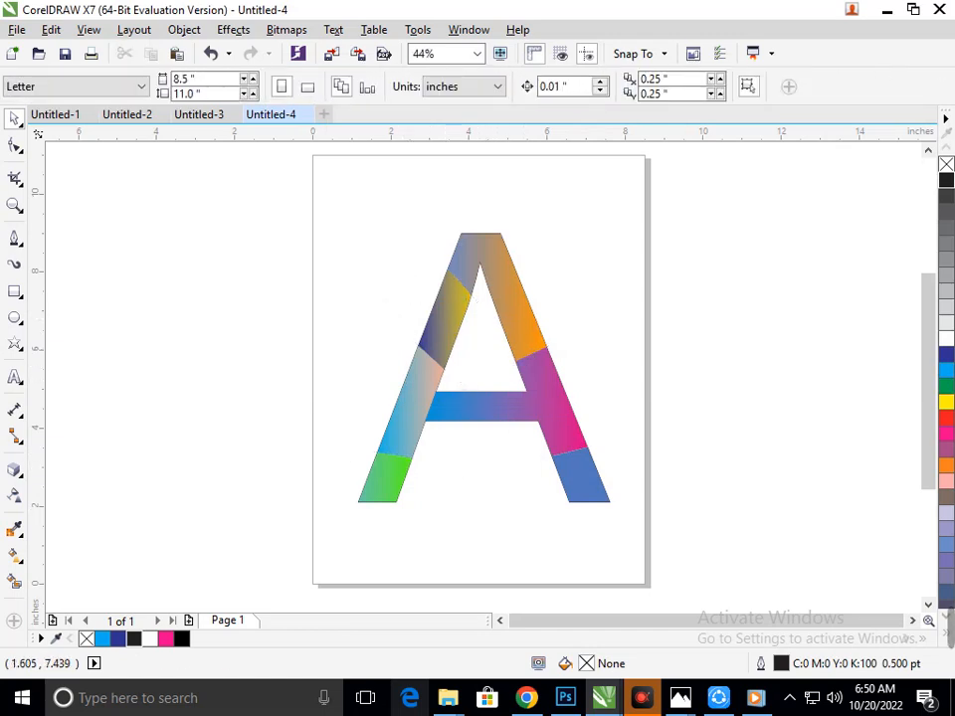
{"action": "left_click_drag", "start_coordinate": [296, 177], "coordinate": [685, 582]}
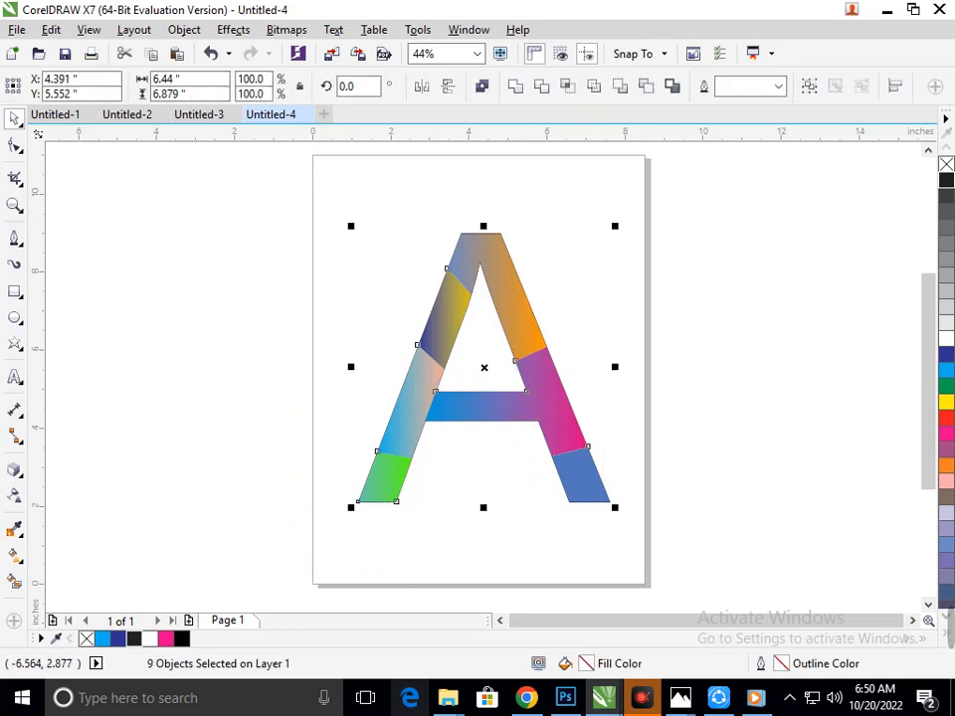
{"action": "left_click", "coordinate": [15, 468]}
{"action": "left_click", "coordinate": [79, 571]}
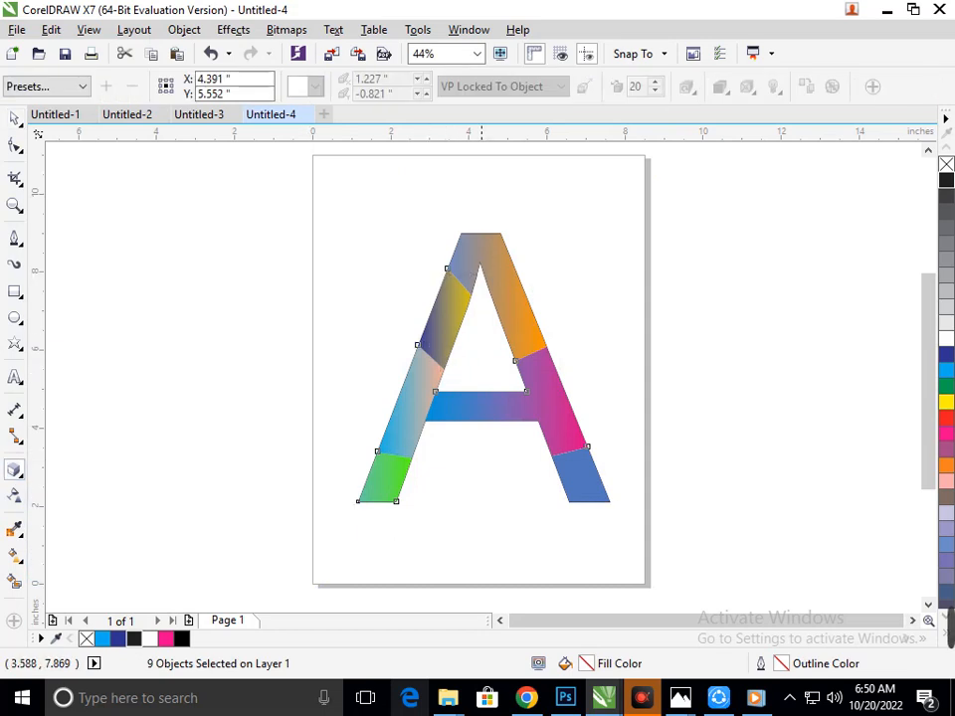
{"action": "key", "text": "Escape"}
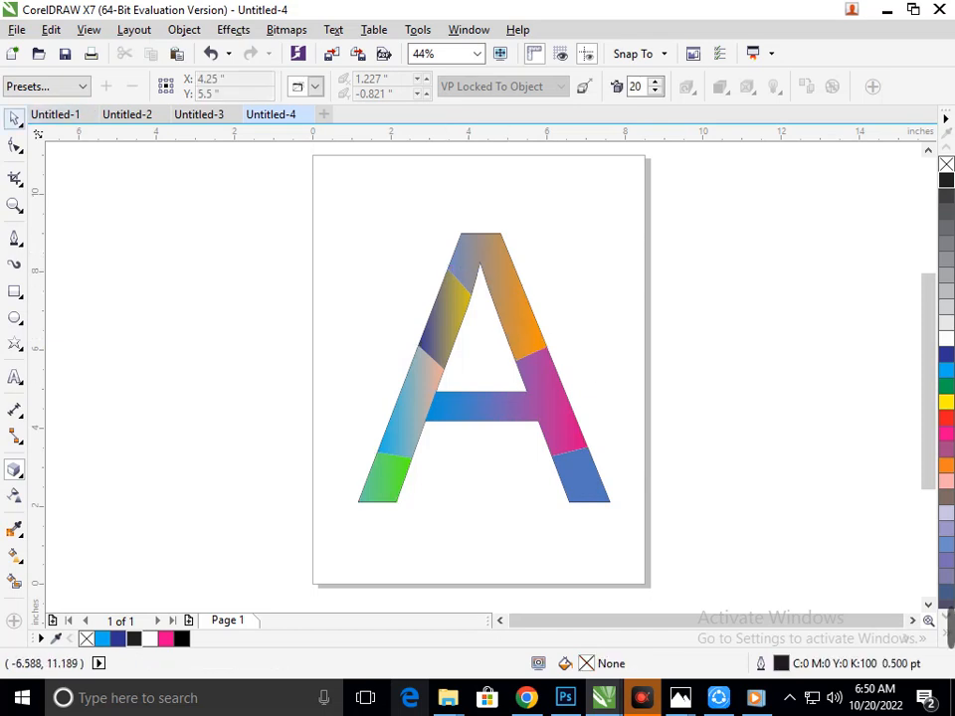
{"action": "left_click", "coordinate": [14, 118]}
{"action": "left_click_drag", "start_coordinate": [235, 181], "coordinate": [721, 587]}
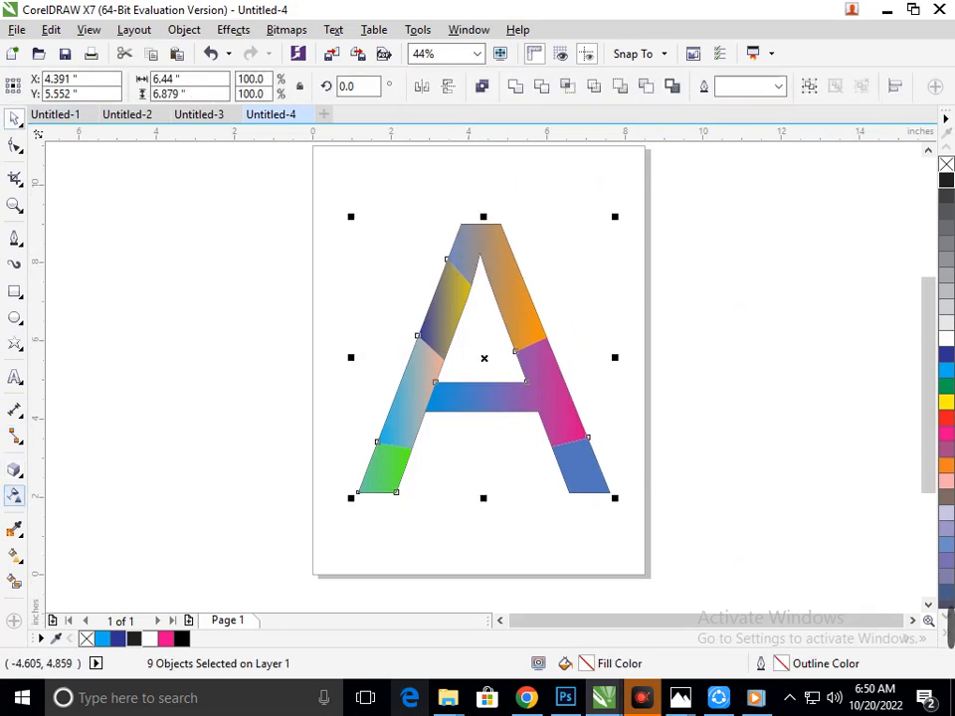
{"action": "left_click", "coordinate": [14, 469]}
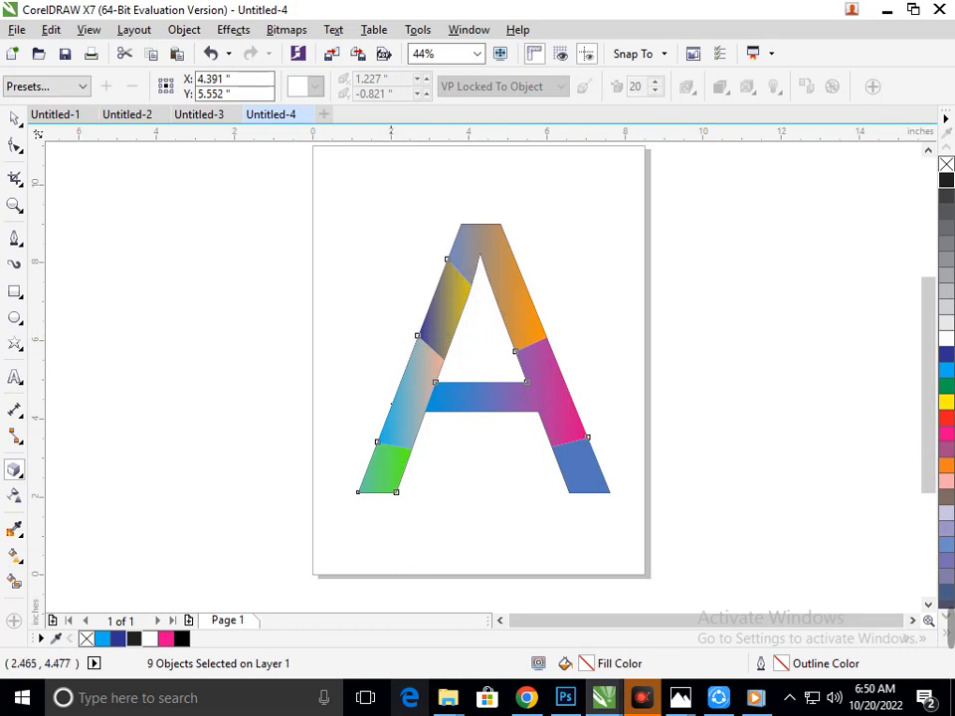
Step: Group all nine sections of the letter A and move the group about 0.95 inch right and 0.38 inch up
{"action": "left_click", "coordinate": [14, 118]}
{"action": "left_click_drag", "start_coordinate": [237, 199], "coordinate": [732, 555]}
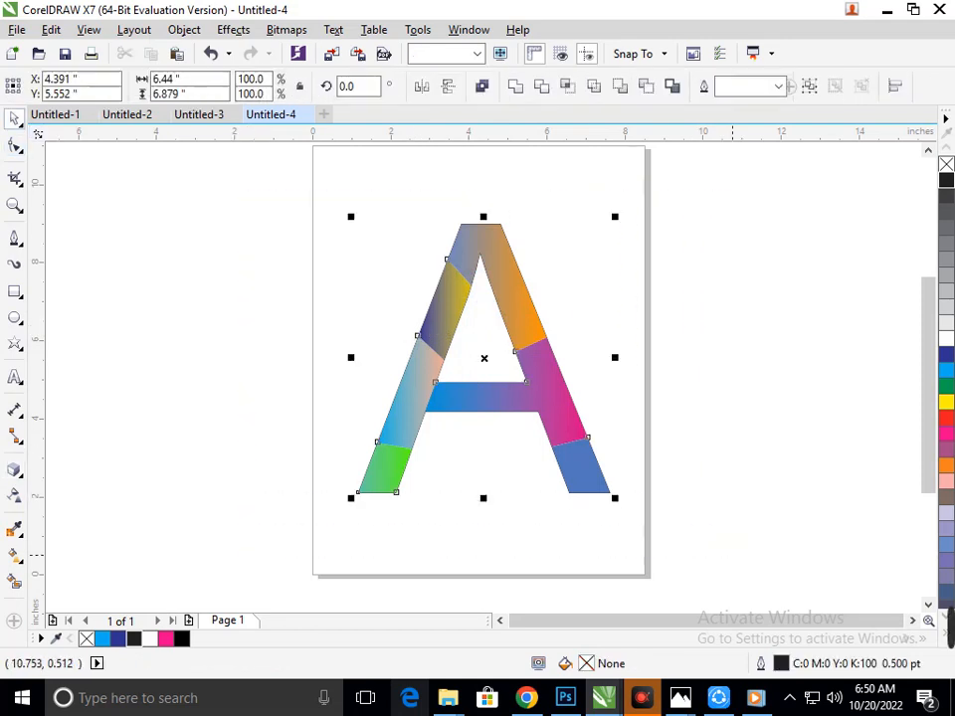
{"action": "key", "text": "ctrl+g"}
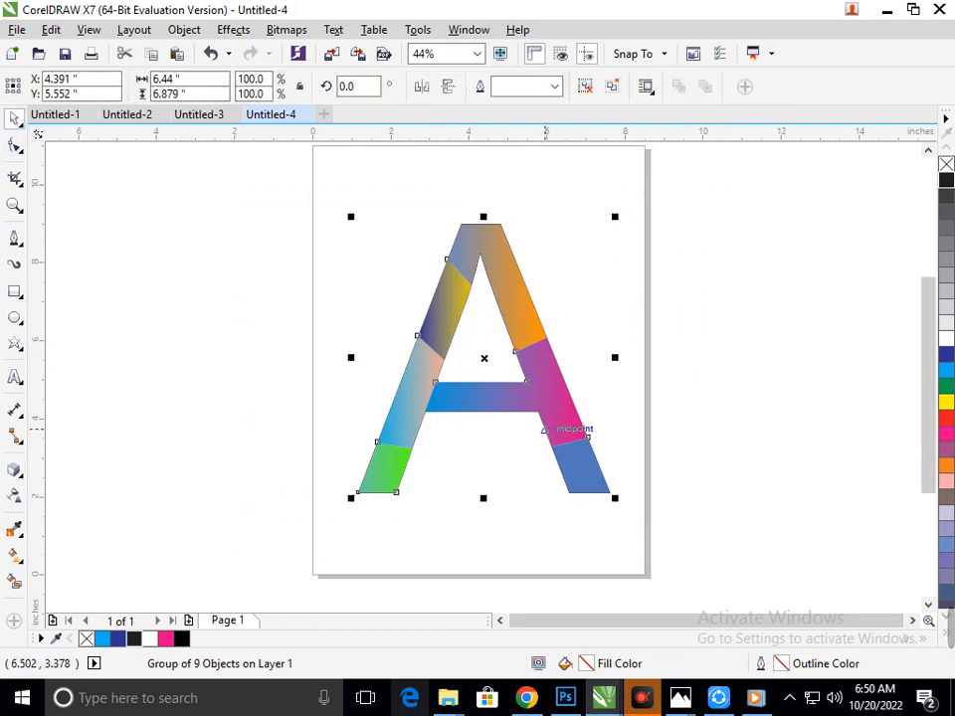
{"action": "left_click_drag", "start_coordinate": [547, 431], "coordinate": [583, 415]}
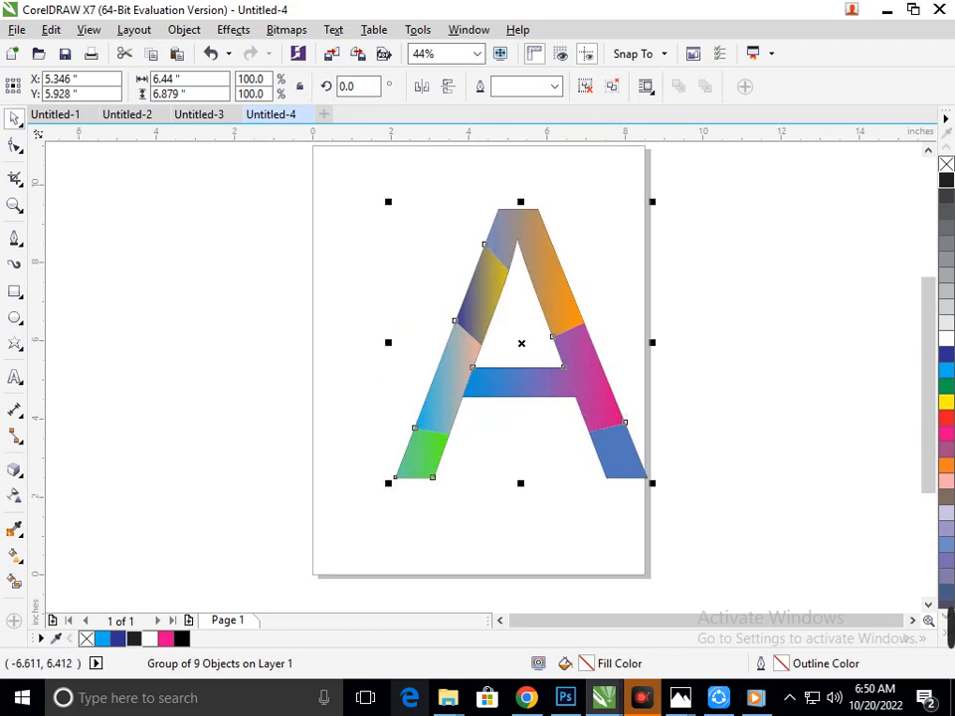
Step: Extrude the grouped letter A toward its lower right and set the extrusion depth to 8
{"action": "left_click", "coordinate": [14, 470]}
{"action": "left_click", "coordinate": [78, 571]}
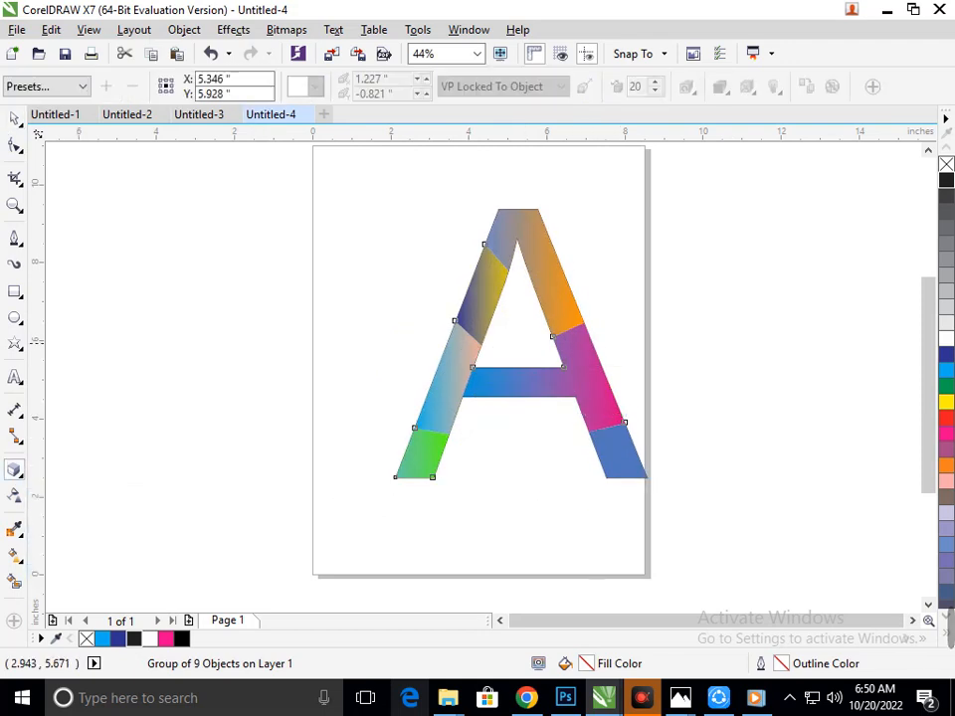
{"action": "left_click_drag", "start_coordinate": [455, 320], "coordinate": [521, 344]}
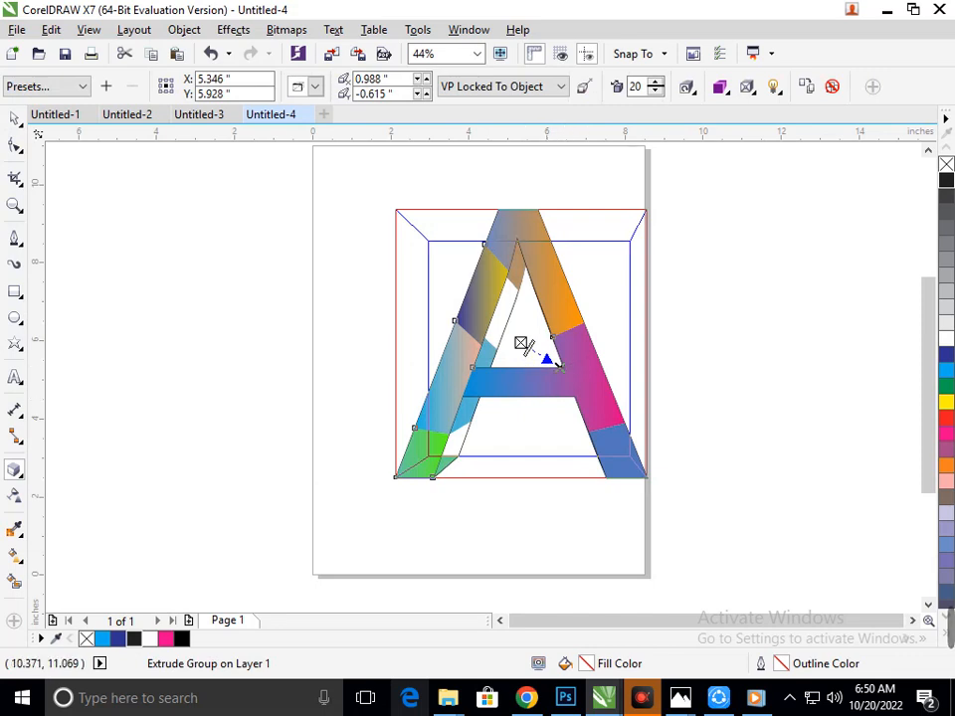
{"action": "left_click", "coordinate": [635, 86]}
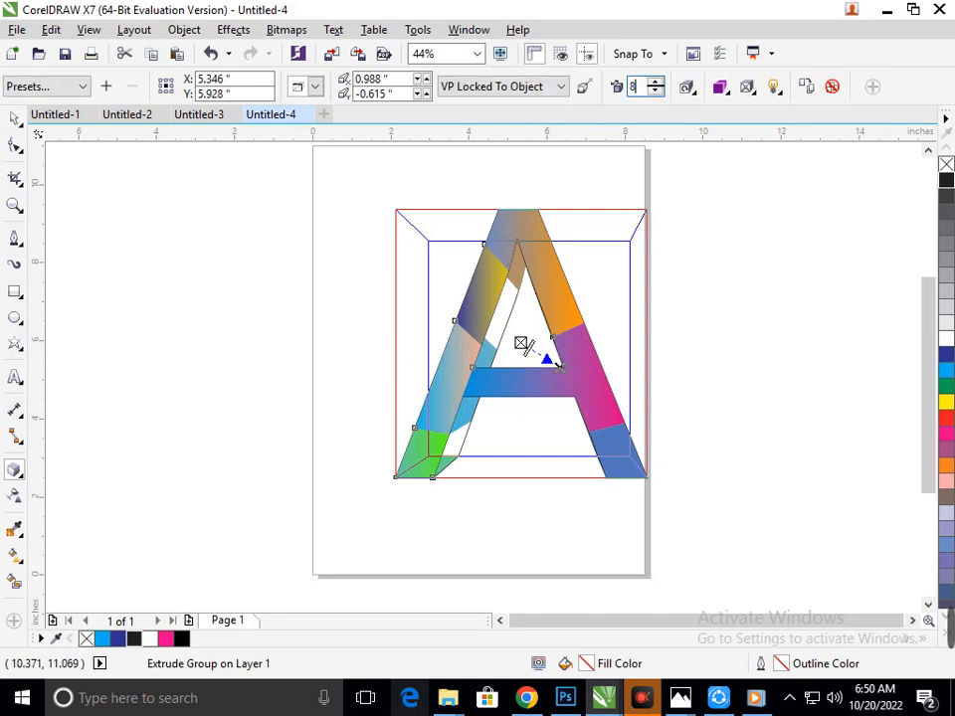
{"action": "type", "text": "8"}
{"action": "key", "text": "Return"}
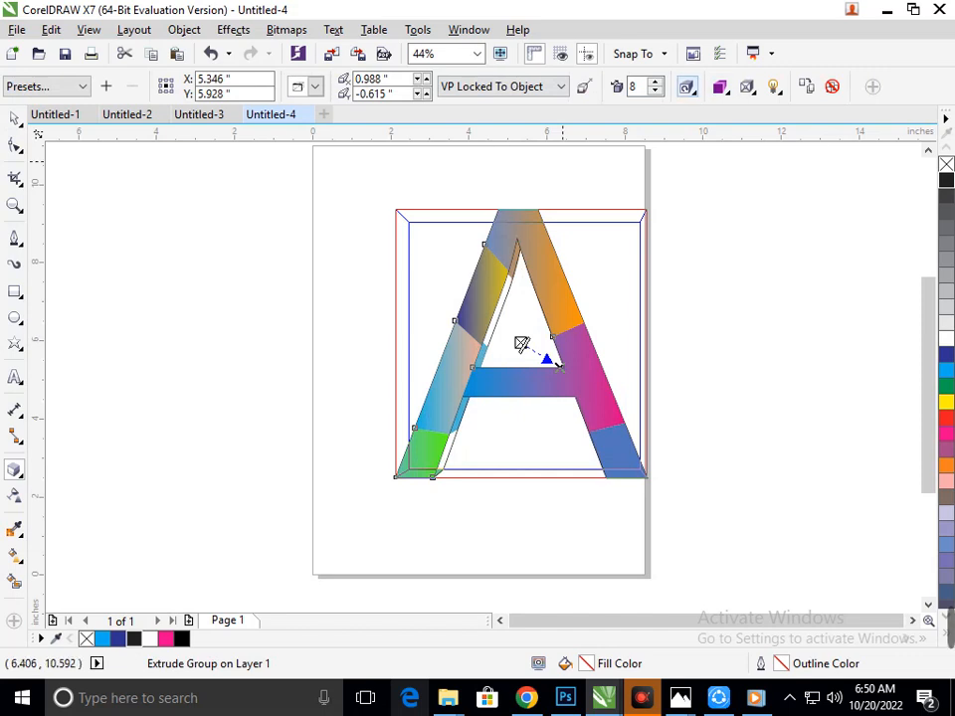
Step: Rotate the extruded letter A in 3D so that its thick left-hand side faces show
{"action": "left_click", "coordinate": [687, 86]}
{"action": "left_click_drag", "start_coordinate": [522, 343], "coordinate": [490, 351]}
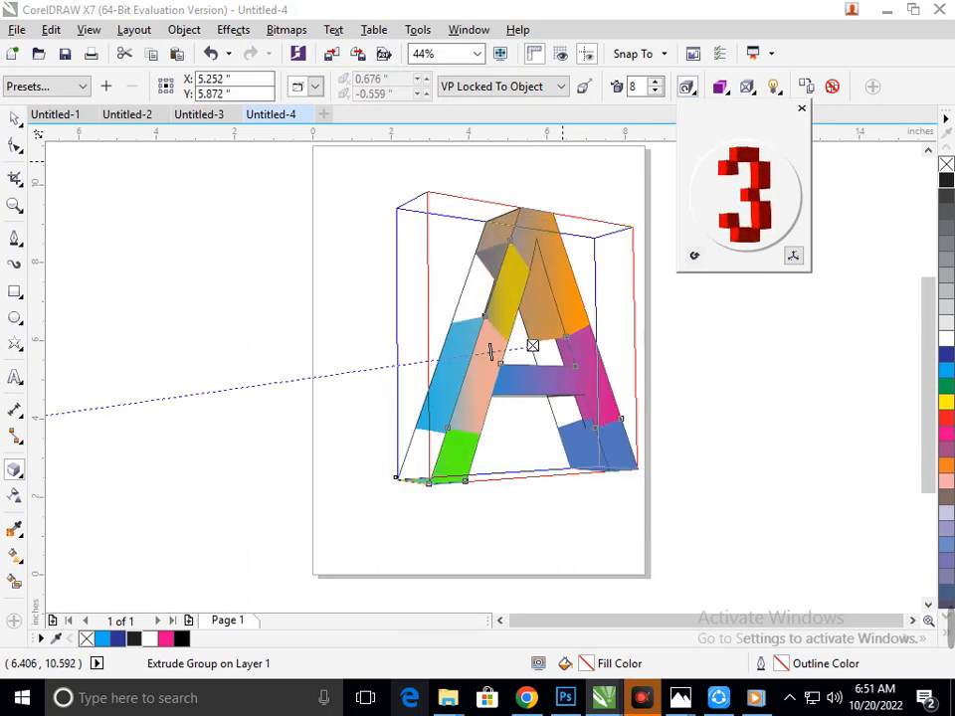
{"action": "mouse_move", "coordinate": [489, 351]}
{"action": "left_mouse_down"}
{"action": "mouse_move", "coordinate": [506, 354]}
{"action": "mouse_move", "coordinate": [488, 358]}
{"action": "mouse_move", "coordinate": [465, 343]}
{"action": "left_mouse_up"}
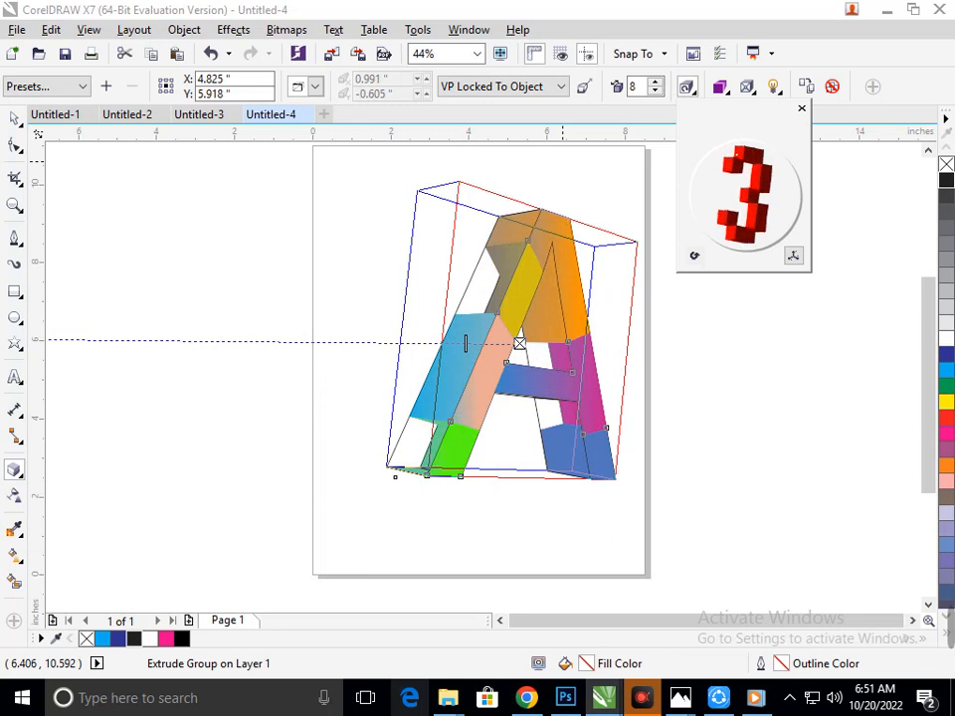
{"action": "left_click_drag", "start_coordinate": [737, 189], "coordinate": [753, 194]}
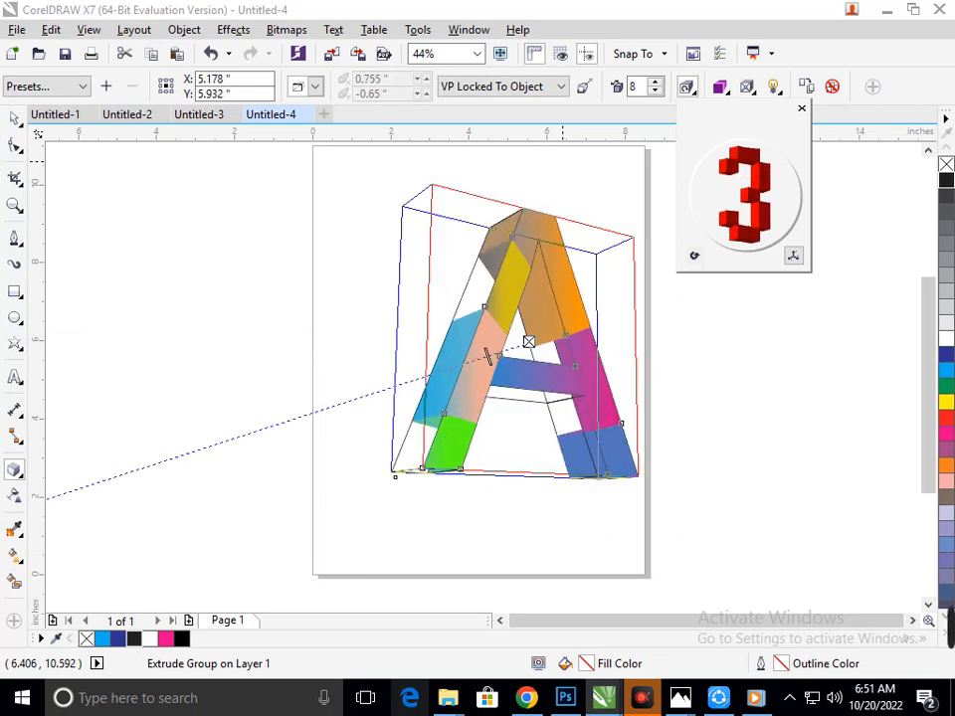
{"action": "left_click_drag", "start_coordinate": [488, 356], "coordinate": [484, 345]}
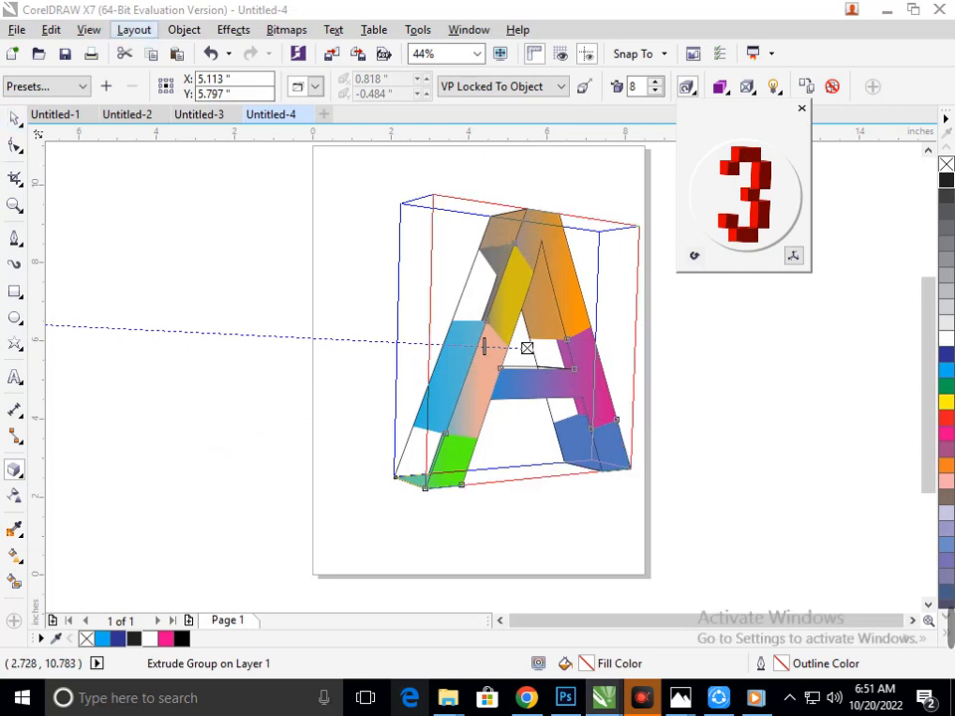
Step: Break the letter A's extrude group apart, separating its front face from the extruded sides
{"action": "left_click", "coordinate": [184, 29]}
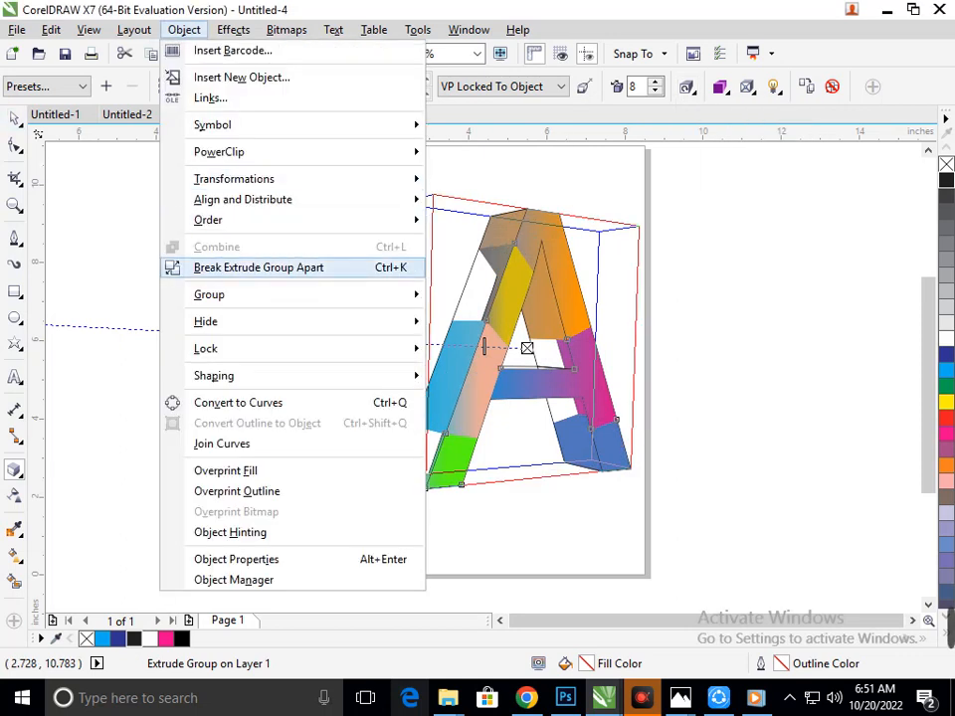
{"action": "left_click", "coordinate": [259, 266]}
{"action": "left_click", "coordinate": [112, 290]}
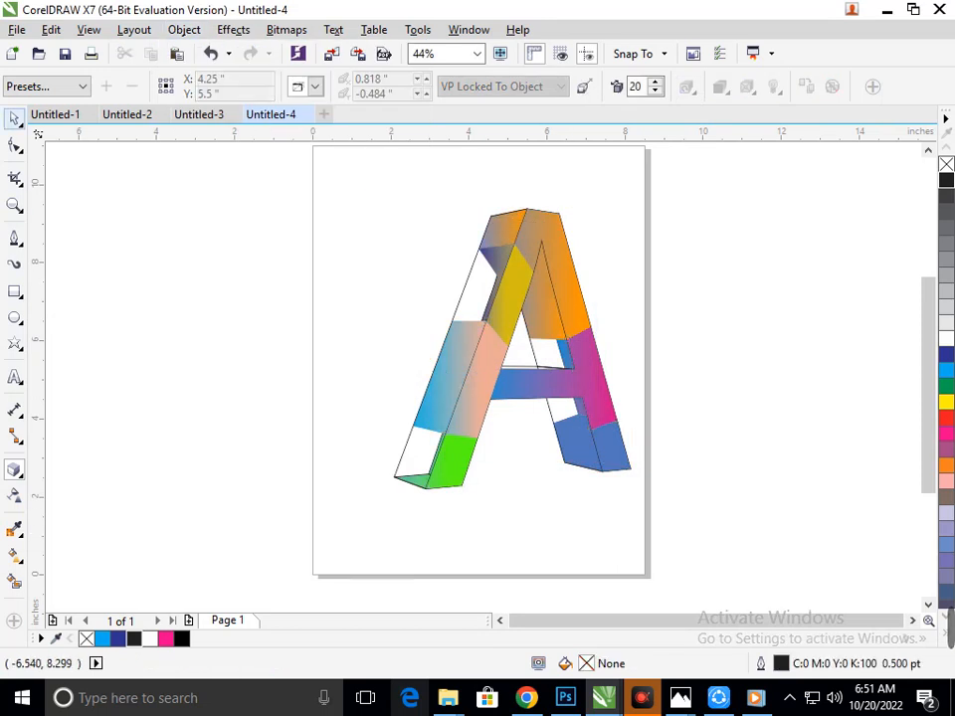
Step: Move the front face of the letter A off the extrusion, fill it with green and place it back over the sides
{"action": "left_click", "coordinate": [14, 118]}
{"action": "left_click_drag", "start_coordinate": [470, 430], "coordinate": [557, 456]}
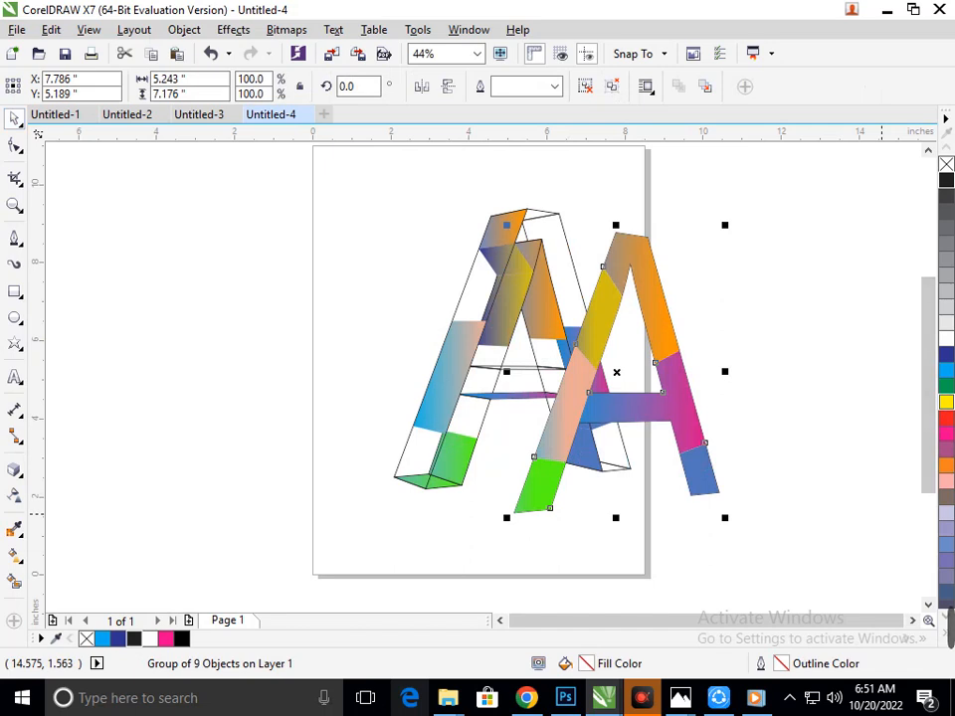
{"action": "left_click", "coordinate": [946, 386]}
{"action": "left_click_drag", "start_coordinate": [692, 424], "coordinate": [600, 401]}
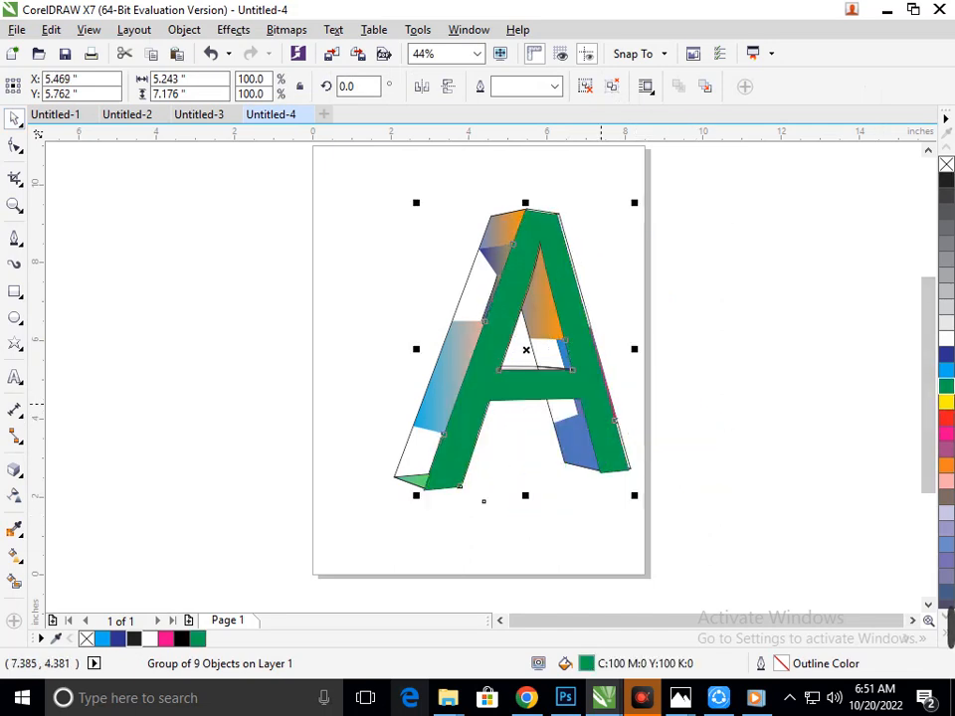
Step: Select the green front face together with the extruded sides and move both about 1.2 inches left
{"action": "left_click", "coordinate": [605, 549]}
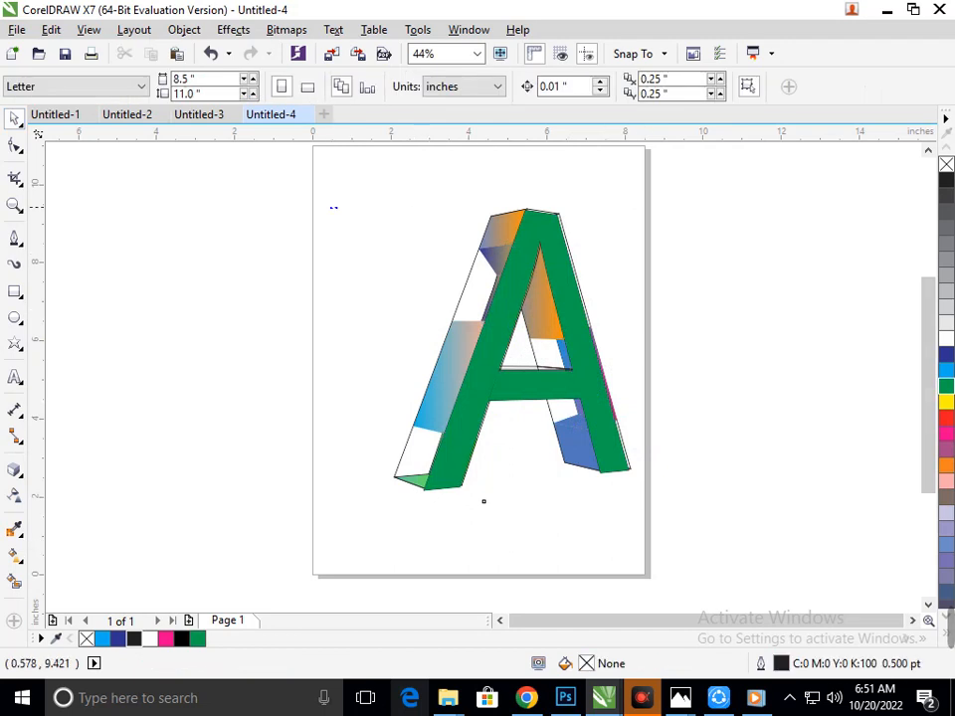
{"action": "left_click_drag", "start_coordinate": [334, 207], "coordinate": [680, 546]}
{"action": "left_click_drag", "start_coordinate": [593, 443], "coordinate": [544, 438]}
{"action": "left_click", "coordinate": [552, 528]}
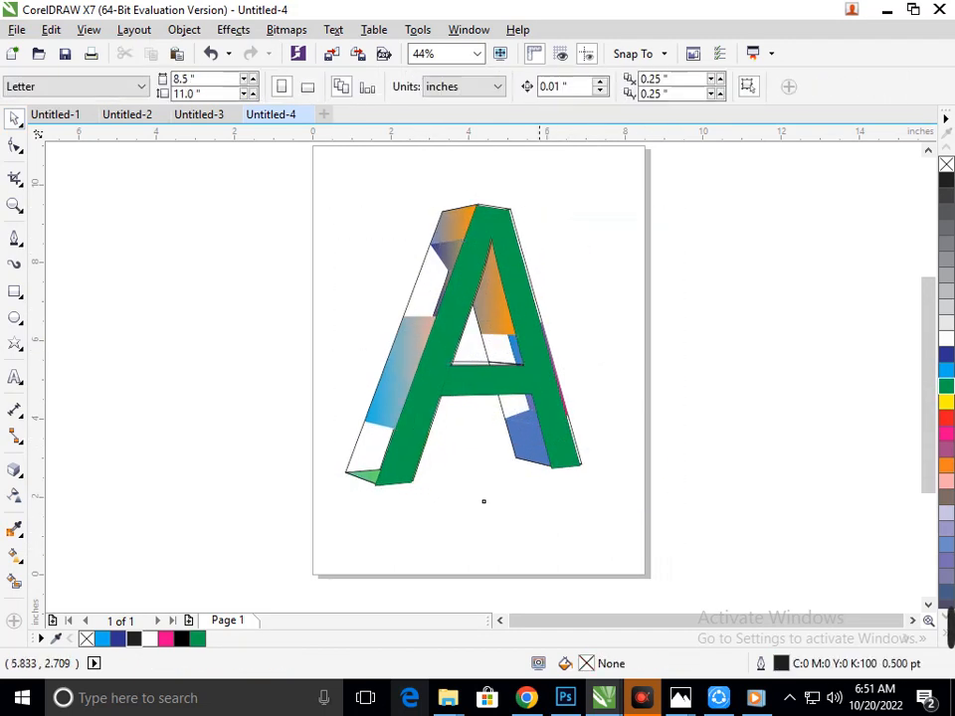
Step: Undo the move of the whole letter and the green fill on its front face
{"action": "key", "text": "ctrl+z"}
{"action": "key", "text": "ctrl+z"}
{"action": "key", "text": "ctrl+z"}
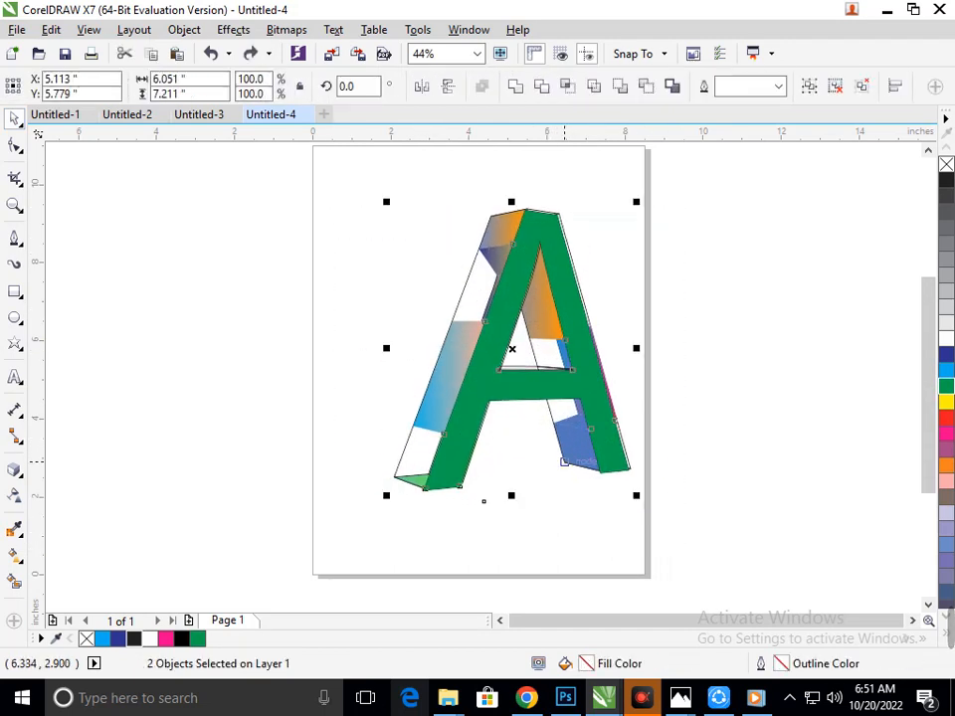
{"action": "left_click", "coordinate": [569, 505]}
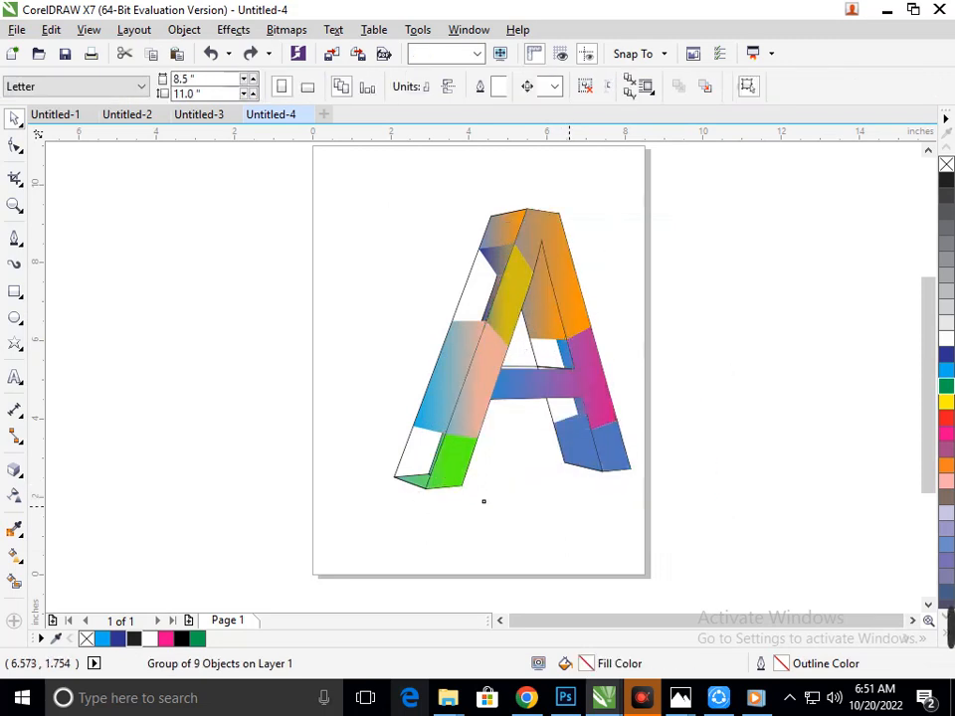
Step: Move the front face and extruded sides of the letter A together about 1 inch left and 0.2 inch up
{"action": "key", "text": "ctrl+shift+z"}
{"action": "key", "text": "ctrl+shift+z"}
{"action": "key", "text": "ctrl+shift+z"}
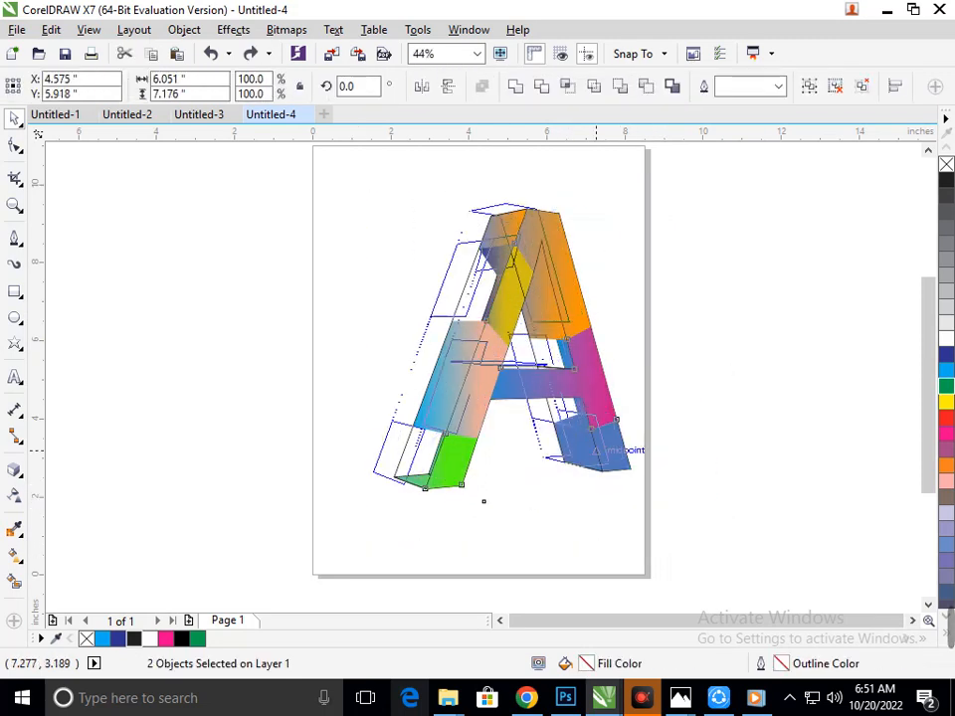
{"action": "left_click", "coordinate": [483, 502]}
Step: Move the group of extruded sides left, away from the front face, and undo the move
{"action": "key", "text": "ctrl+z"}
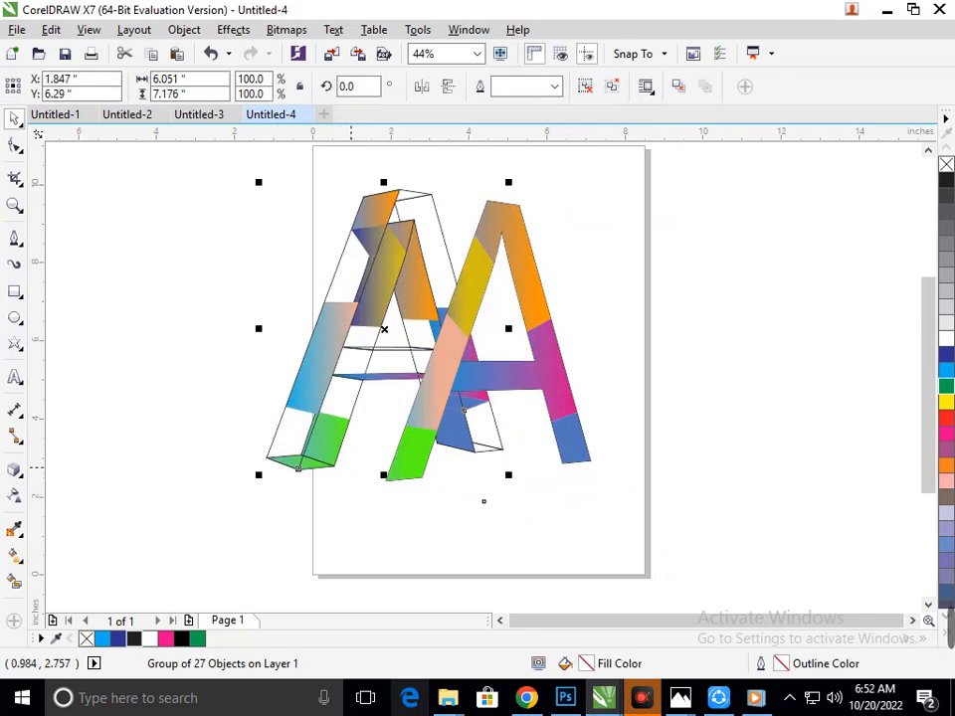
{"action": "key", "text": "ctrl+z"}
{"action": "left_click_drag", "start_coordinate": [366, 449], "coordinate": [200, 440]}
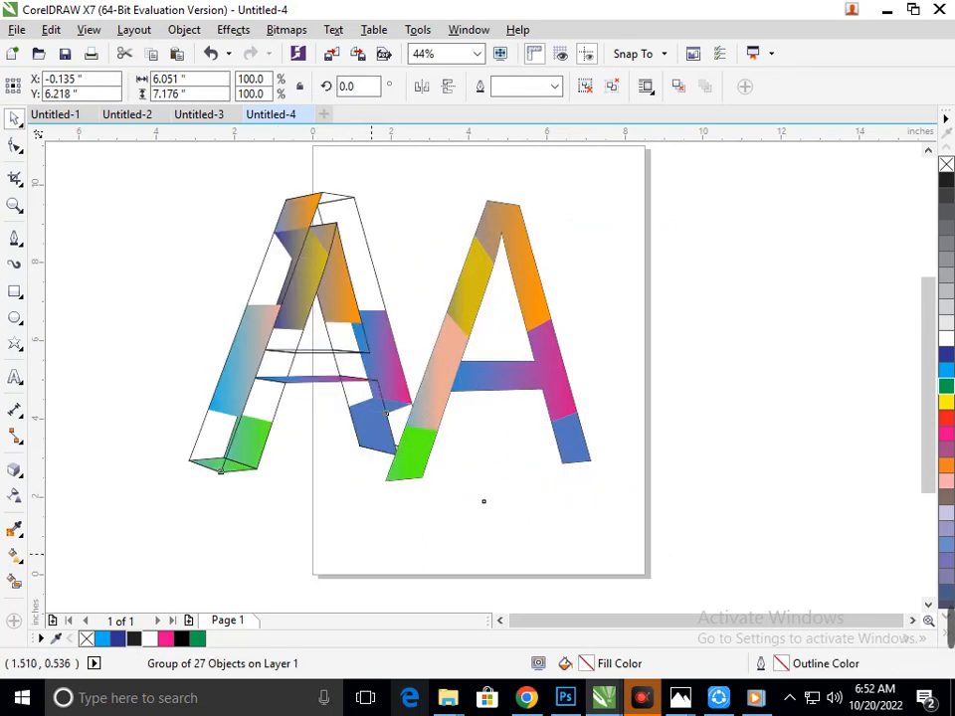
{"action": "left_click", "coordinate": [282, 442]}
{"action": "key", "text": "ctrl+z"}
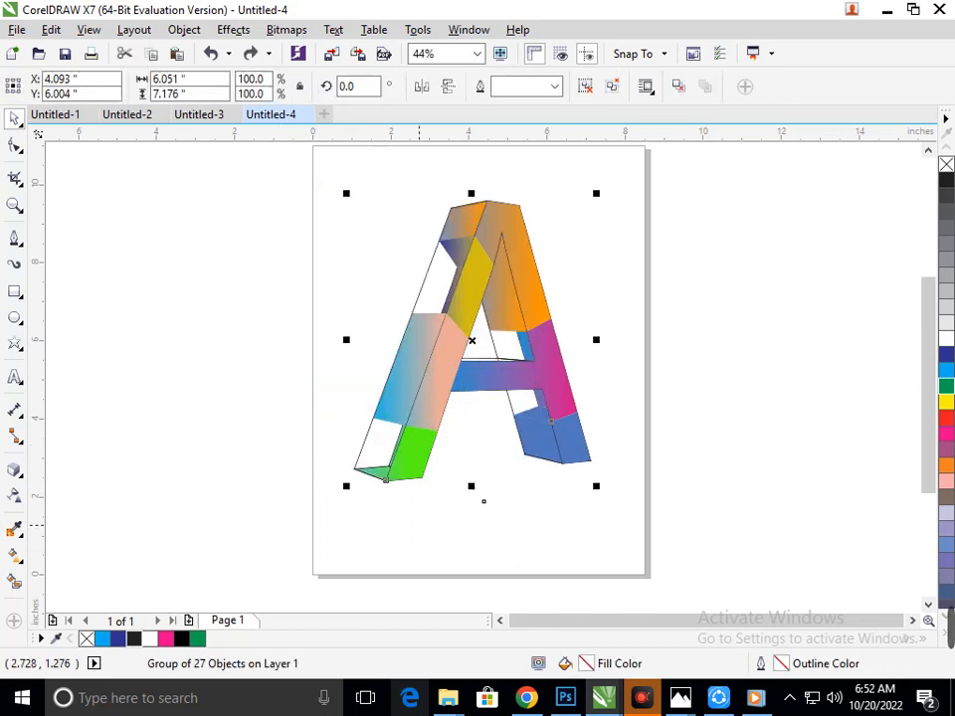
{"action": "key", "text": "Escape"}
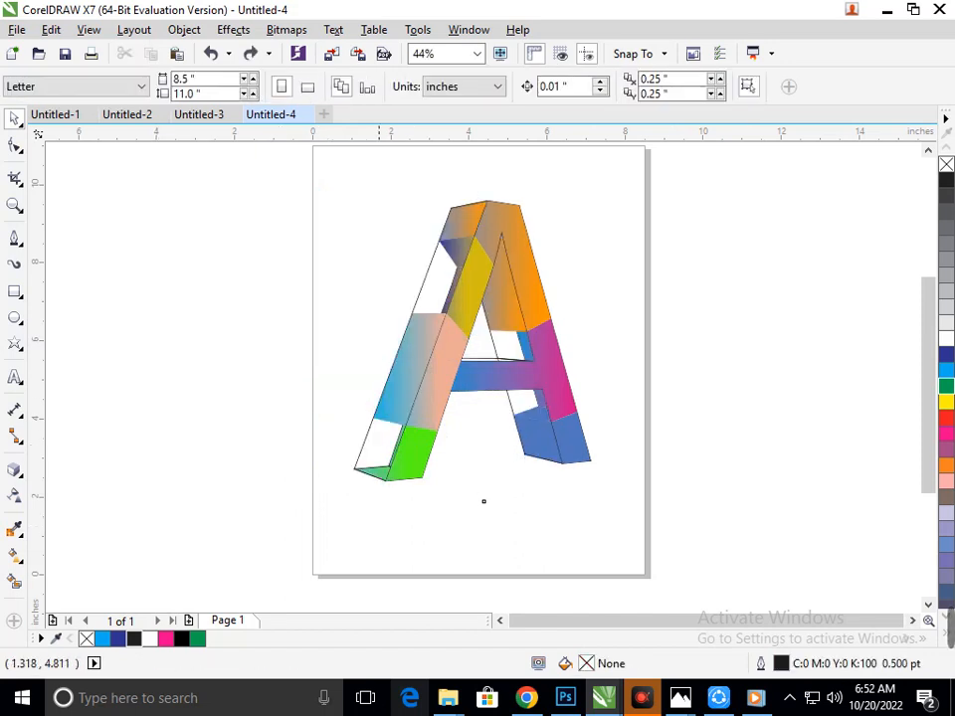
Step: Ungroup the 27 objects that form the extruded sides of the letter A
{"action": "left_click", "coordinate": [373, 438]}
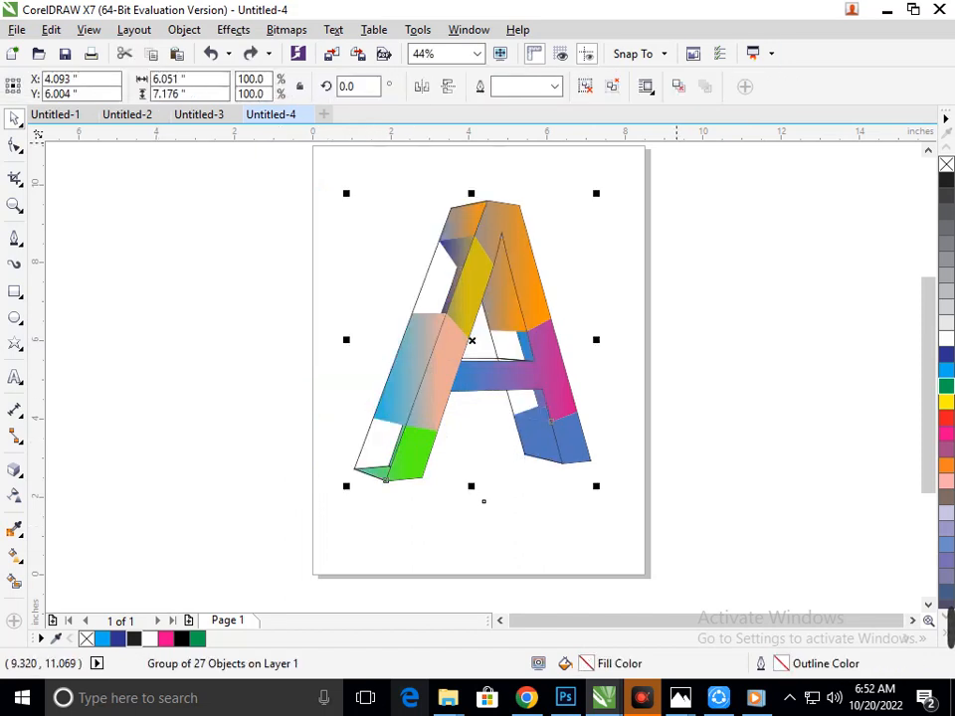
{"action": "key", "text": "ctrl+u"}
{"action": "key", "text": "Escape"}
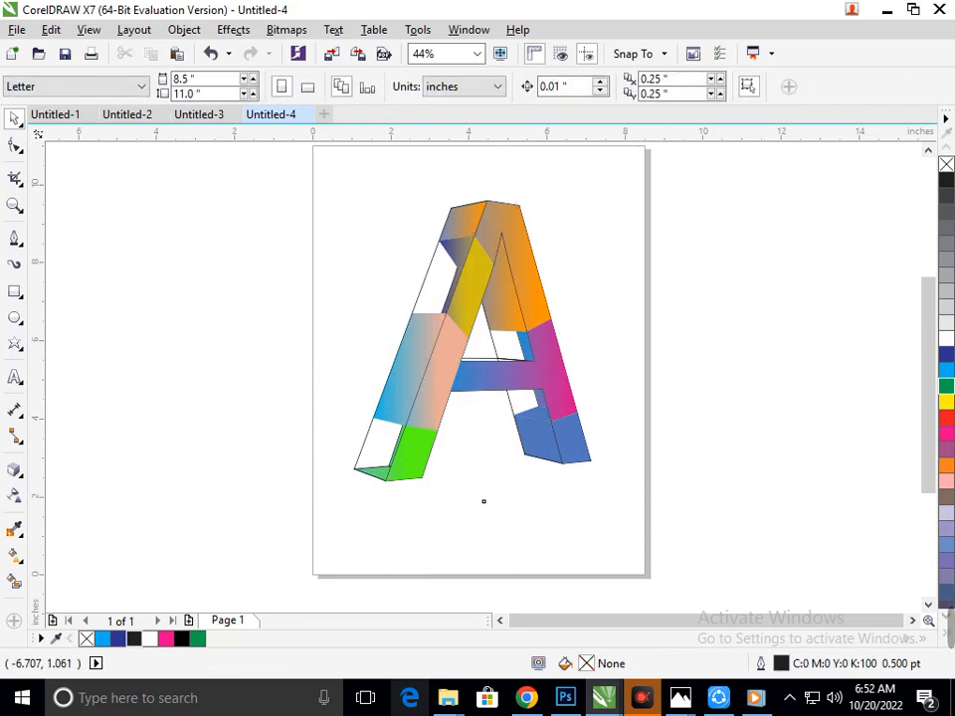
Step: Smart-fill the empty side faces of the left leg and those around the crossbar with dark blue and no outline
{"action": "left_click", "coordinate": [15, 580]}
{"action": "left_click", "coordinate": [374, 436]}
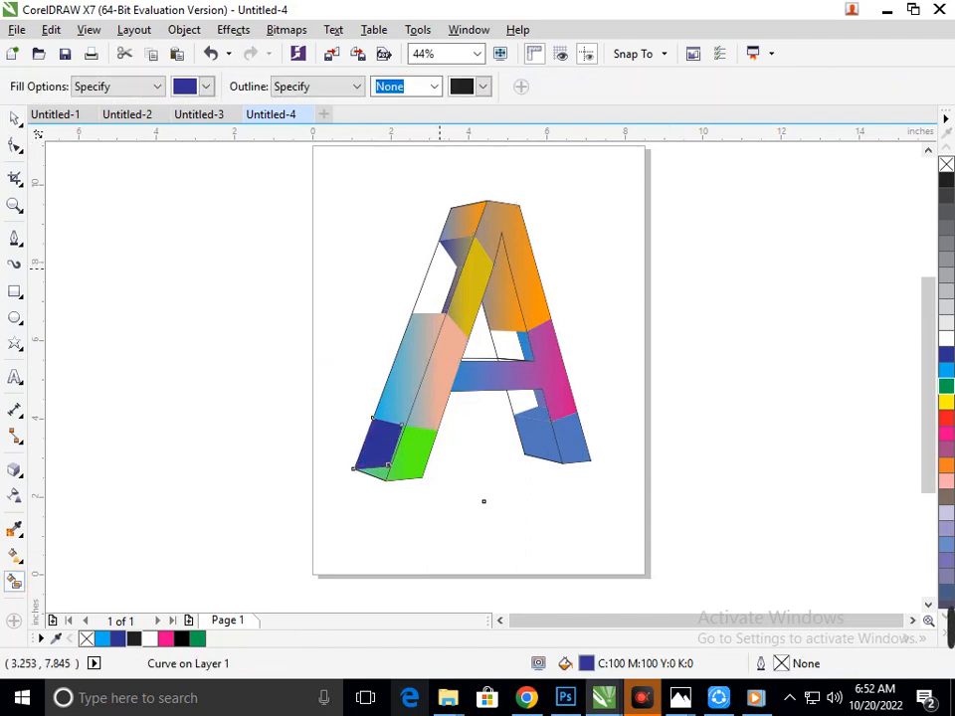
{"action": "left_click", "coordinate": [439, 263]}
{"action": "left_click", "coordinate": [512, 354]}
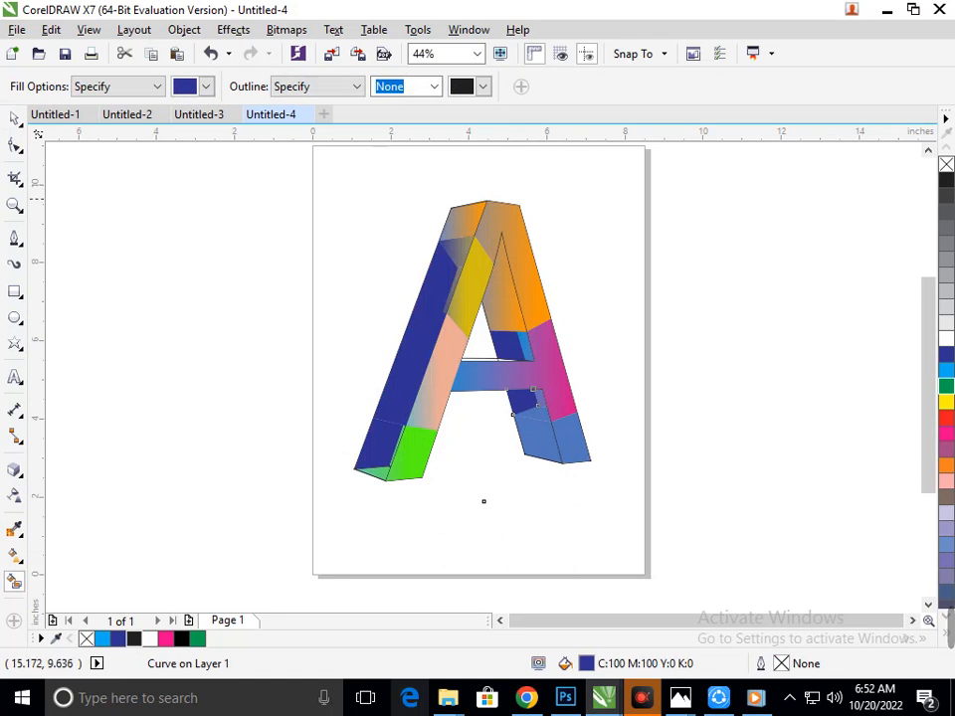
Step: Recolor the two dark blue side pieces above and below the crossbar black
{"action": "left_click", "coordinate": [946, 180]}
{"action": "left_click", "coordinate": [507, 347]}
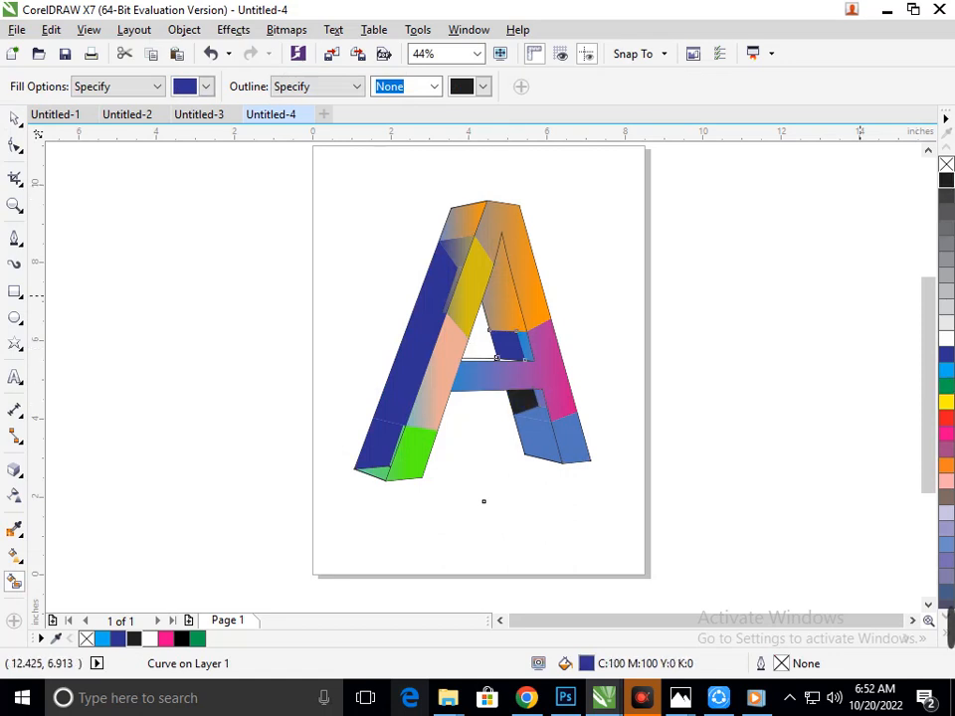
{"action": "left_click", "coordinate": [946, 180]}
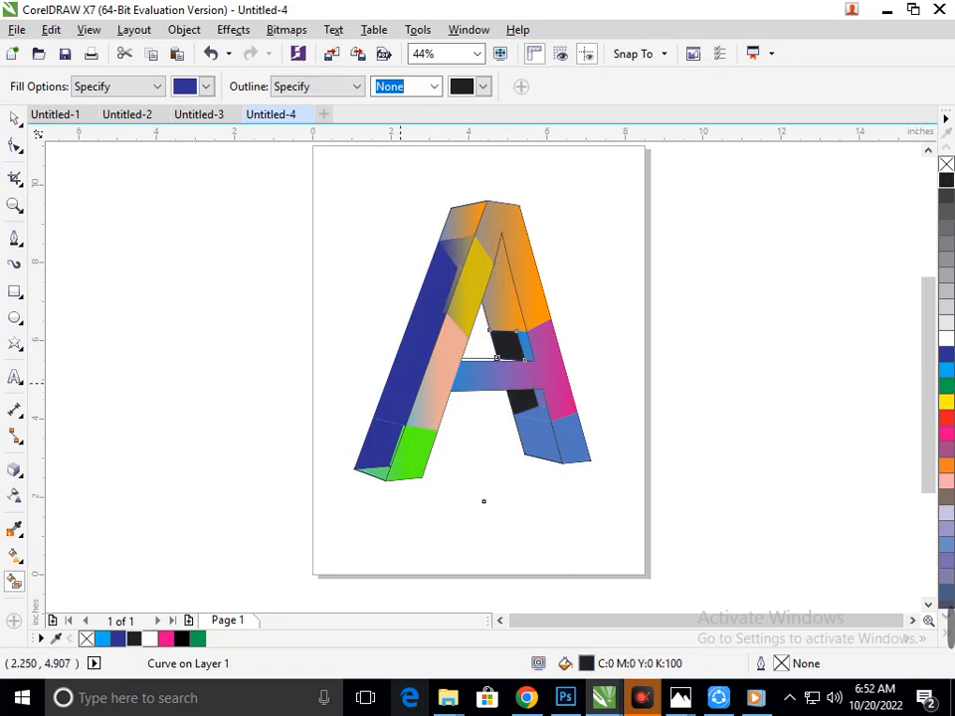
Step: Smart-fill the left leg's long side face as one piece, and color it and the piece at the foot black
{"action": "left_click", "coordinate": [400, 383]}
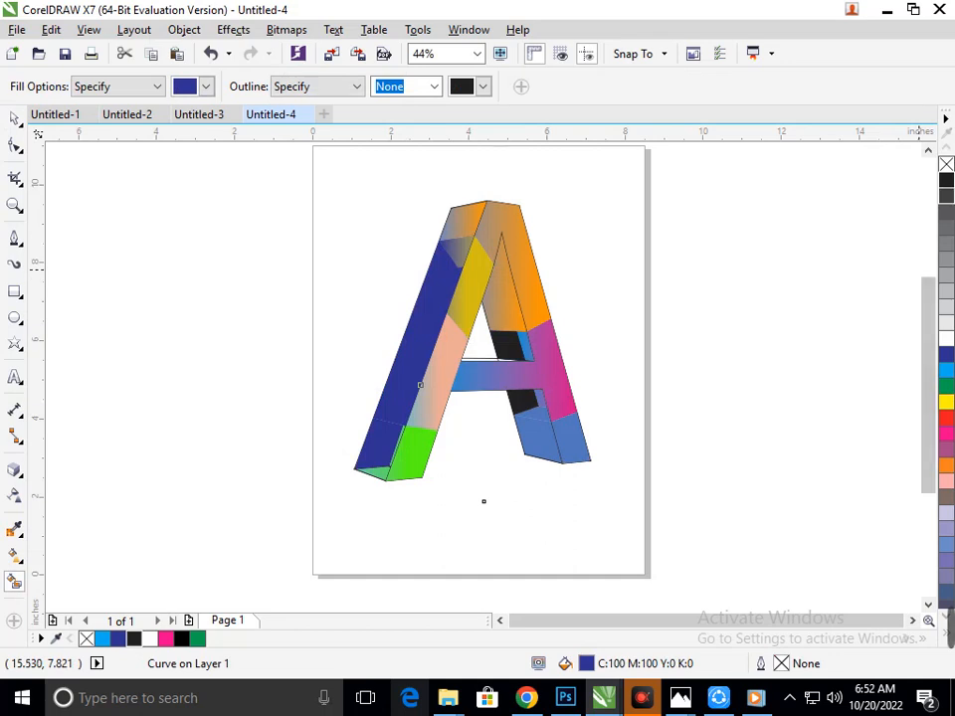
{"action": "left_click", "coordinate": [946, 181]}
{"action": "left_click", "coordinate": [377, 444]}
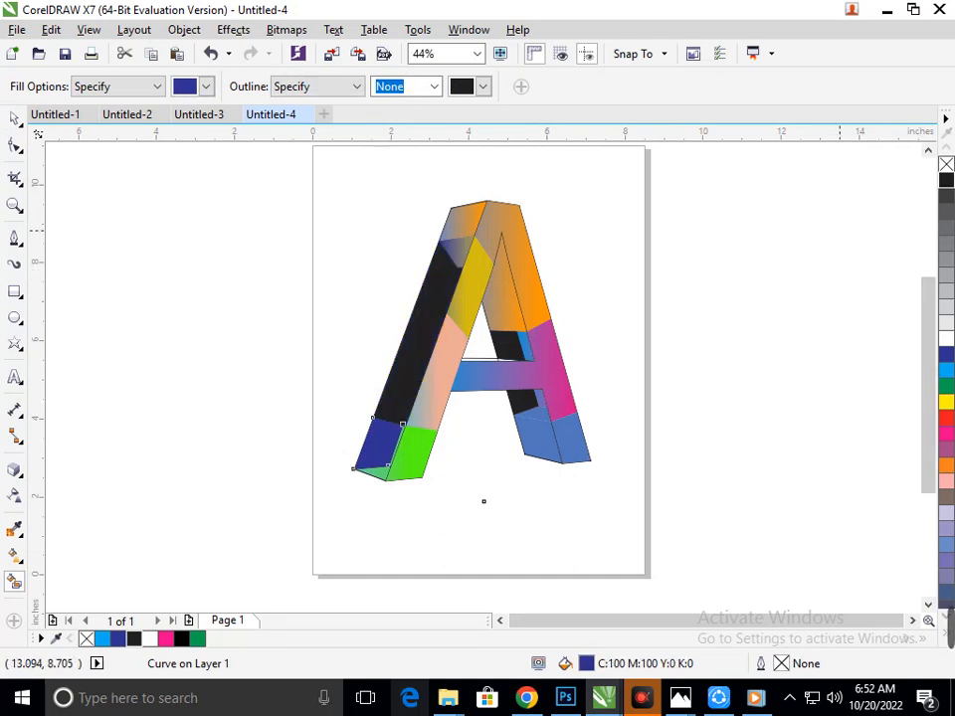
{"action": "left_click", "coordinate": [947, 180]}
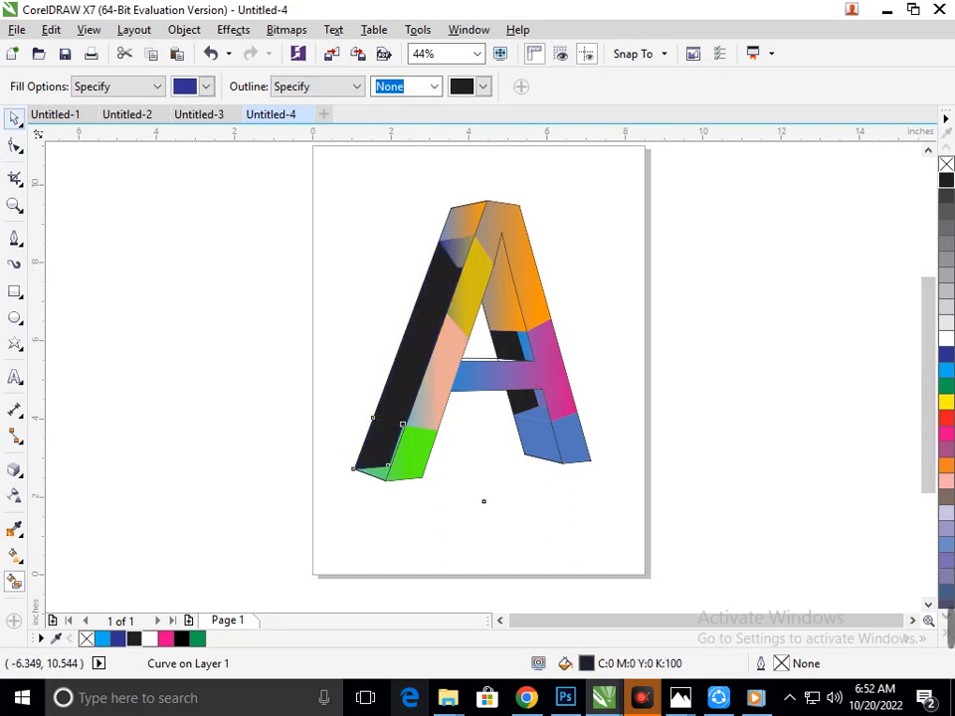
{"action": "left_click", "coordinate": [14, 119]}
{"action": "left_click", "coordinate": [99, 345]}
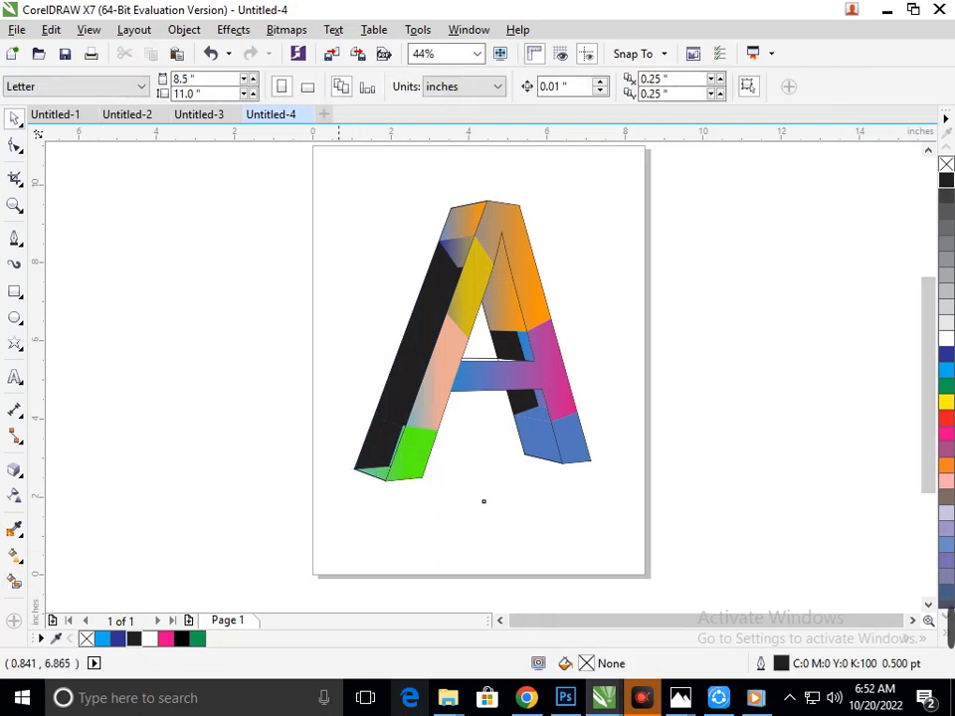
Step: Give the left leg's long black side face a linear fountain fill from pinkish red to white
{"action": "scroll", "coordinate": [606, 427], "scroll_direction": "down", "scroll_amount": 1}
{"action": "scroll", "coordinate": [371, 411], "scroll_direction": "up", "scroll_amount": 1}
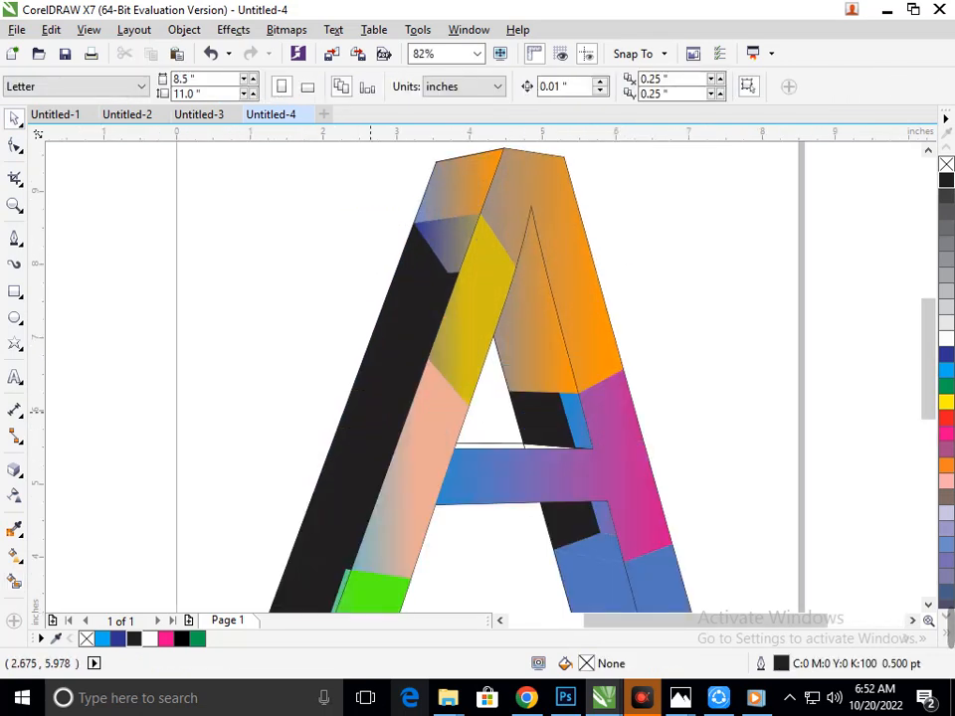
{"action": "left_click", "coordinate": [371, 411]}
{"action": "key", "text": "F11"}
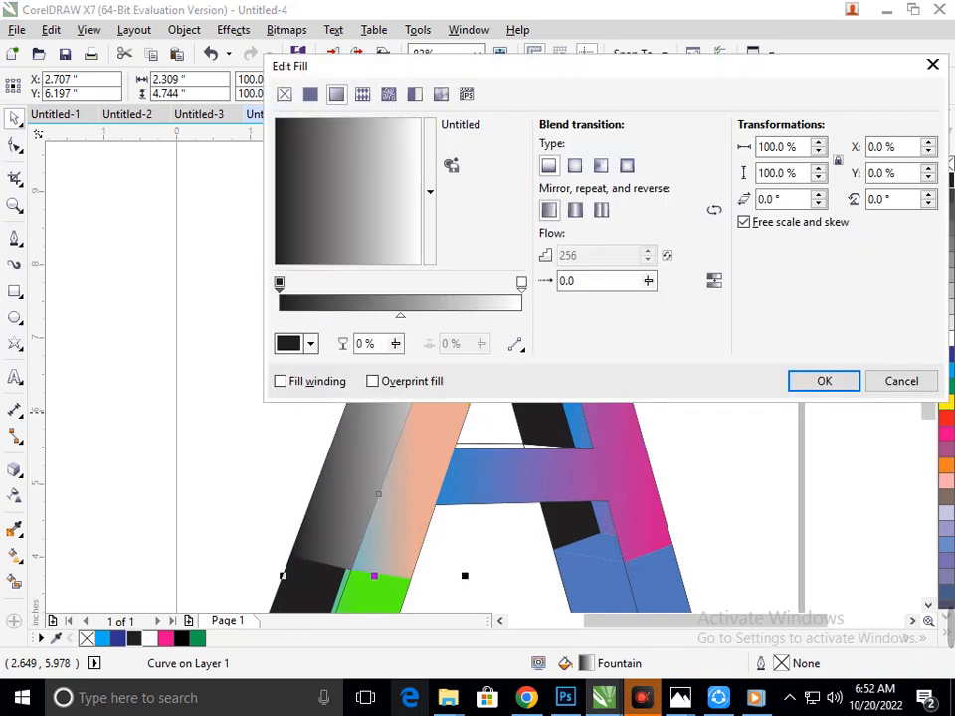
{"action": "left_click", "coordinate": [311, 343]}
{"action": "left_click", "coordinate": [376, 430]}
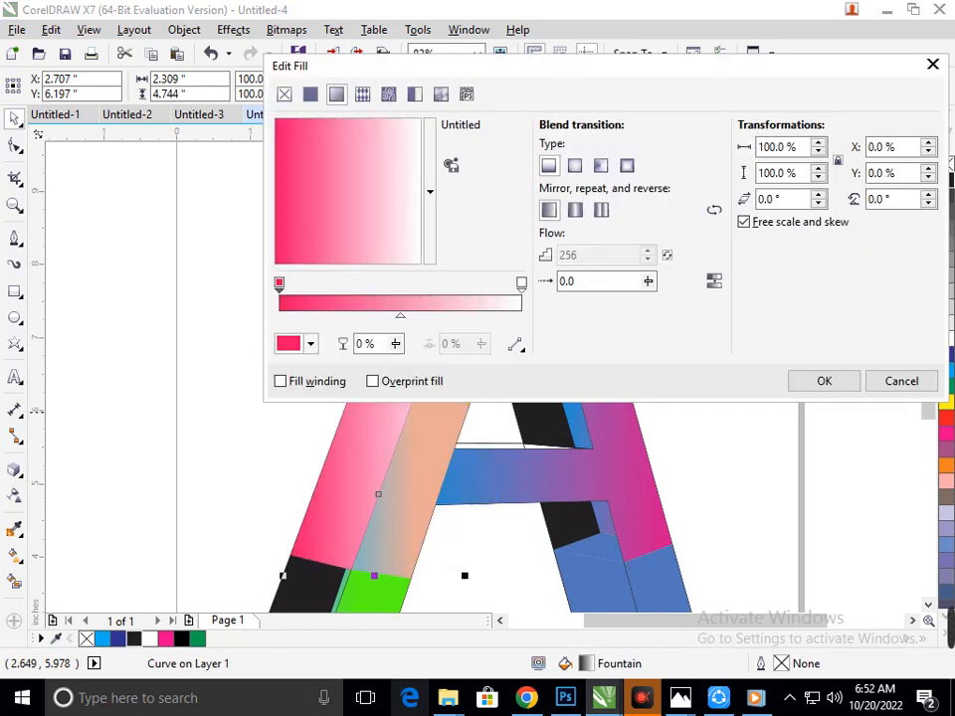
{"action": "left_click", "coordinate": [822, 383]}
{"action": "left_click", "coordinate": [744, 461]}
{"action": "scroll", "coordinate": [479, 317], "scroll_direction": "down", "scroll_amount": 1}
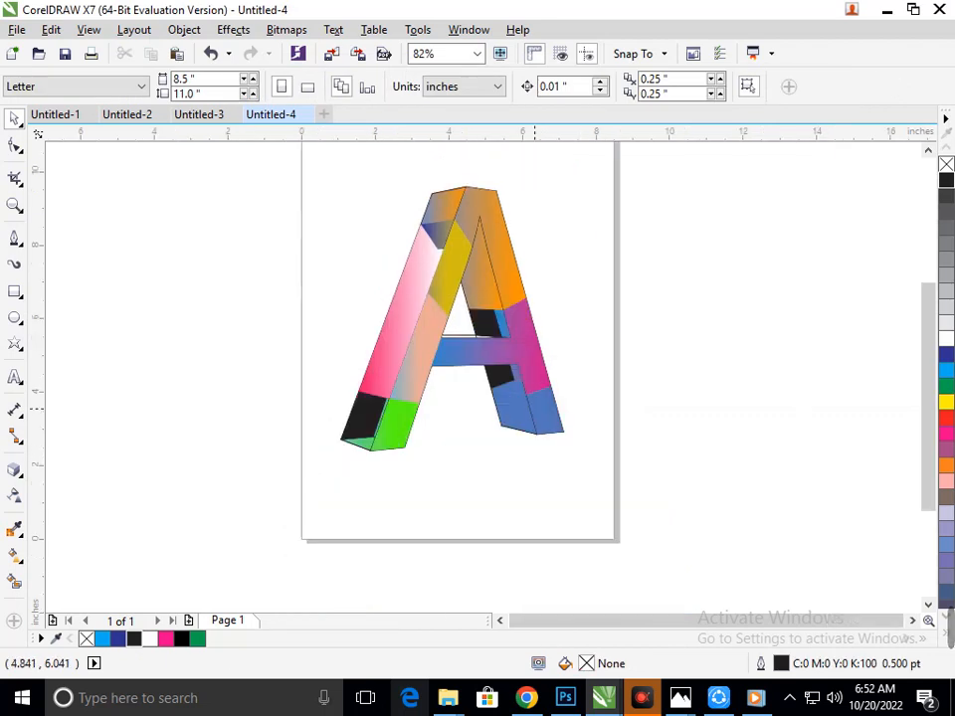
Step: Change the white end of the left side face's gradient to turquoise, and undo the change
{"action": "left_click", "coordinate": [385, 363]}
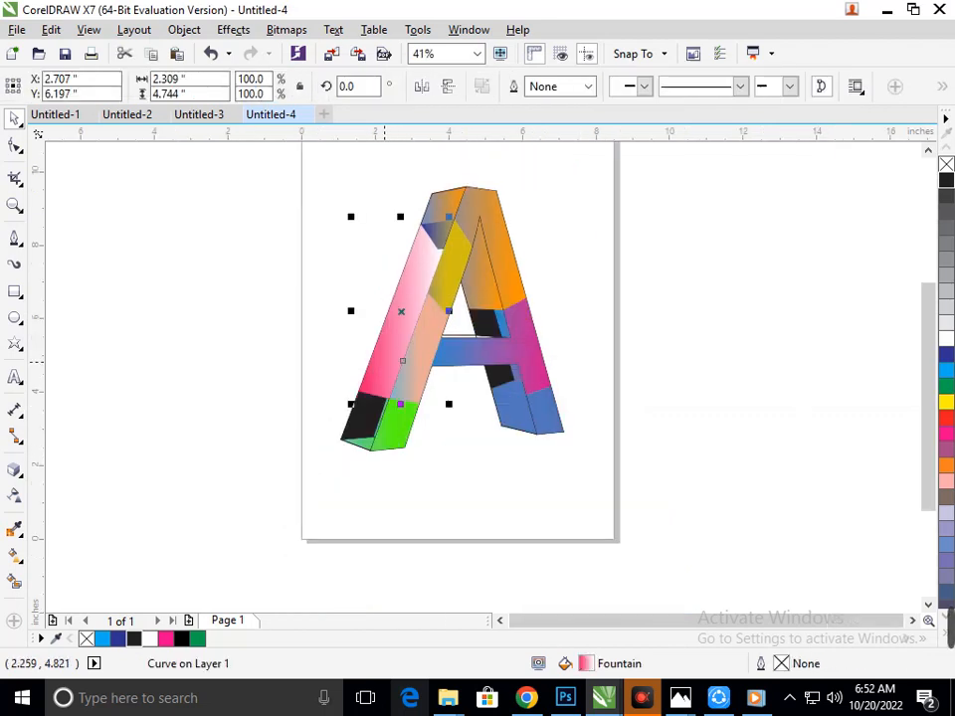
{"action": "key", "text": "F11"}
{"action": "left_click", "coordinate": [522, 285]}
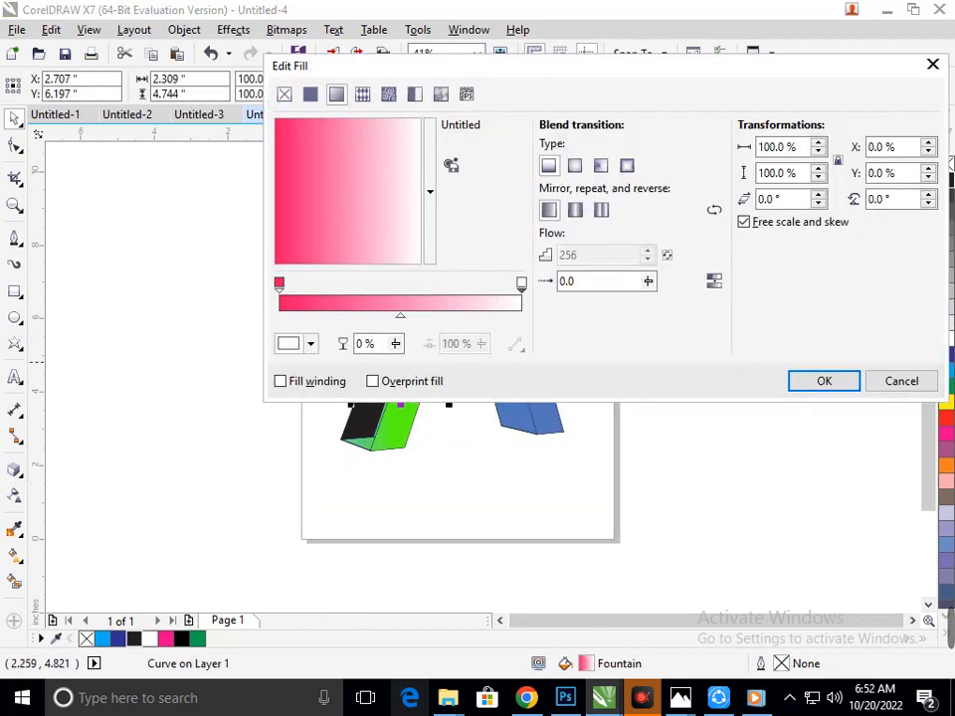
{"action": "left_click", "coordinate": [309, 344]}
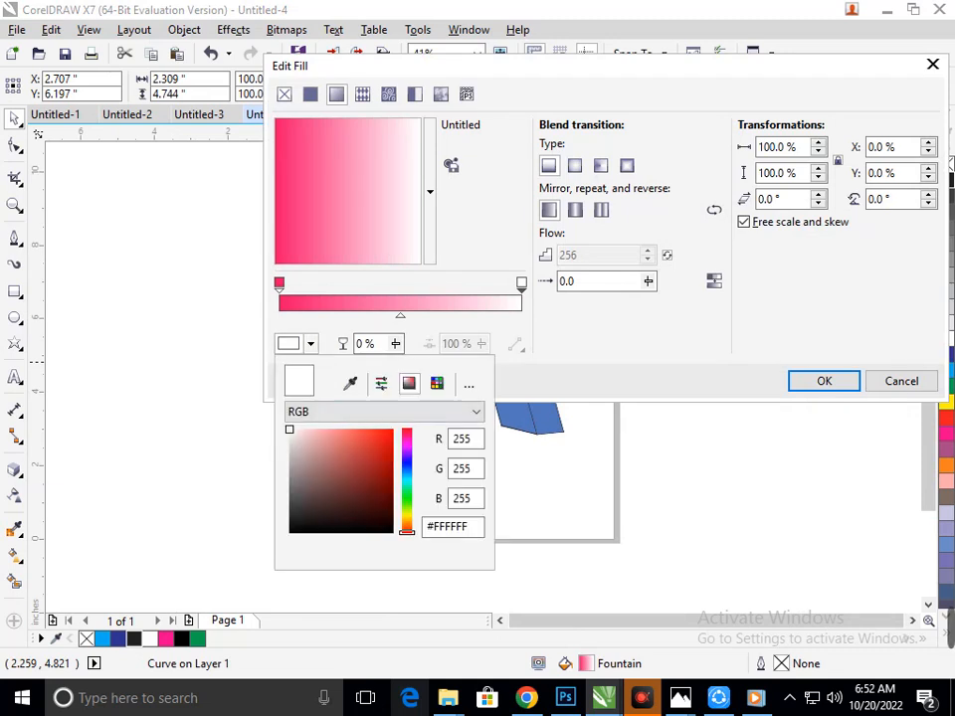
{"action": "left_click_drag", "start_coordinate": [372, 454], "coordinate": [376, 429]}
{"action": "left_click", "coordinate": [823, 380]}
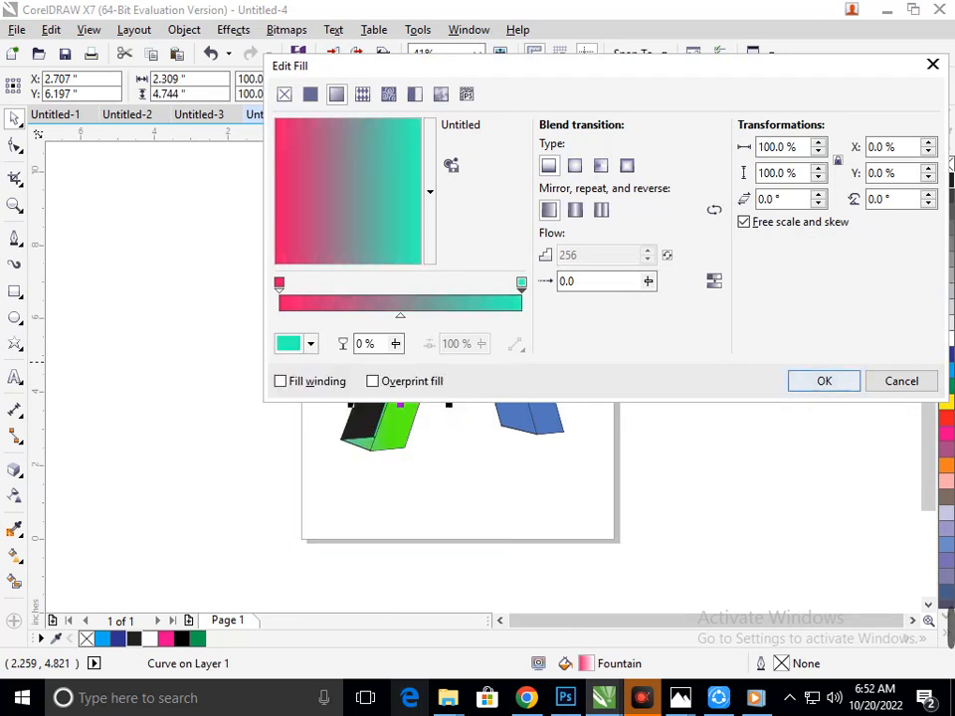
{"action": "key", "text": "Escape"}
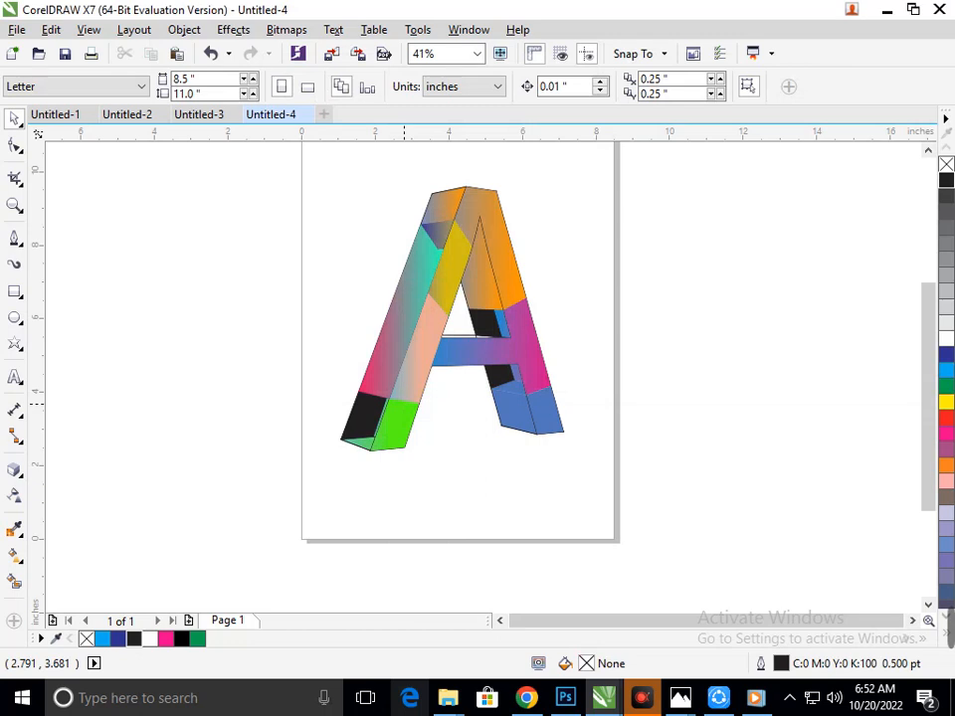
{"action": "key", "text": "ctrl+z"}
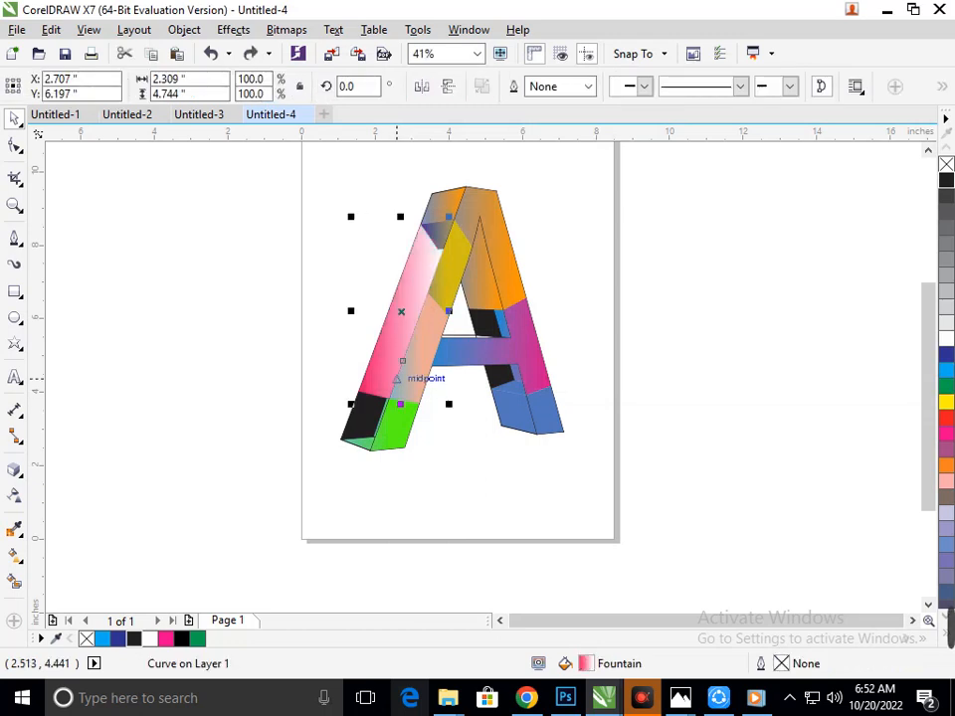
Step: Shift the midpoint of the left side face's pink-to-white gradient toward its white end
{"action": "key", "text": "F11"}
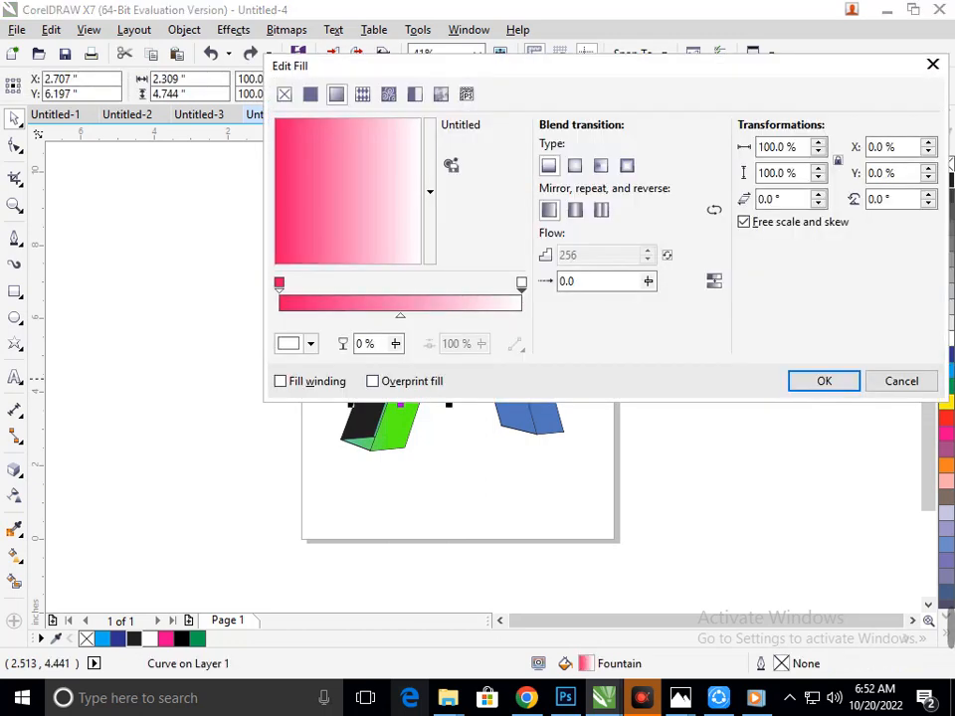
{"action": "left_click_drag", "start_coordinate": [400, 315], "coordinate": [468, 316]}
{"action": "left_click", "coordinate": [810, 382]}
{"action": "left_click", "coordinate": [640, 461]}
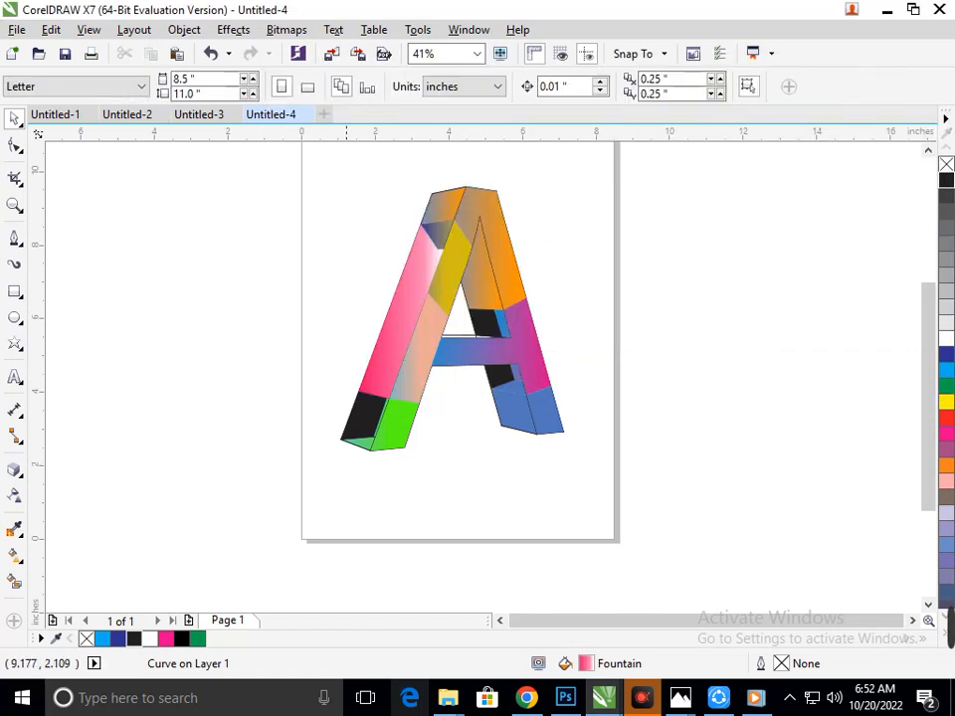
Step: Change the white end of the left leg's long side face gradient to sky blue
{"action": "left_click", "coordinate": [393, 320]}
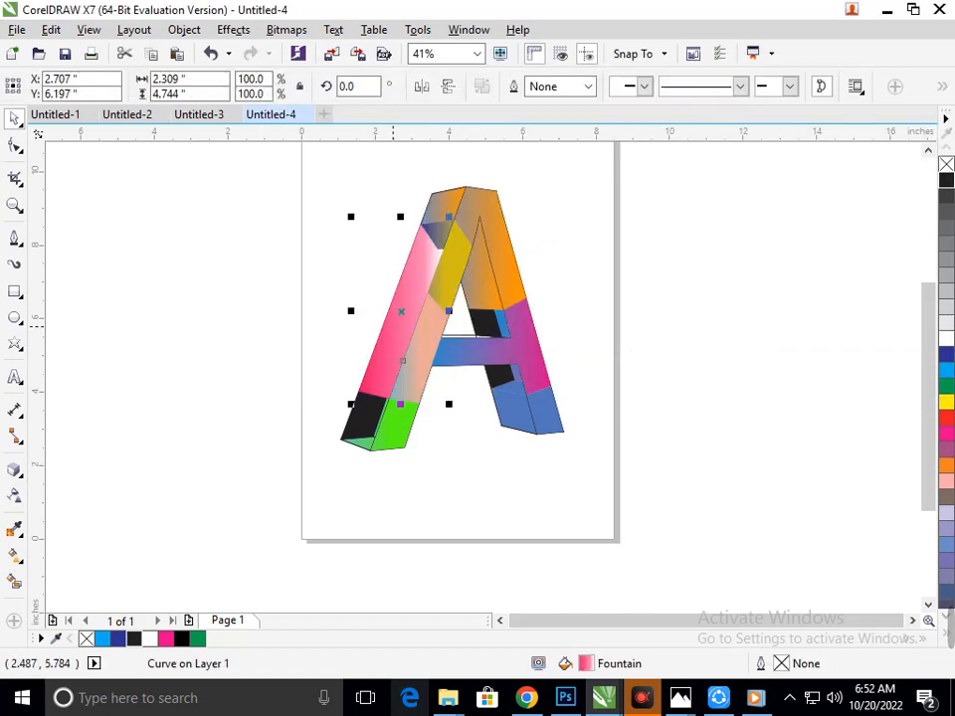
{"action": "key", "text": "F11"}
{"action": "left_click", "coordinate": [522, 284]}
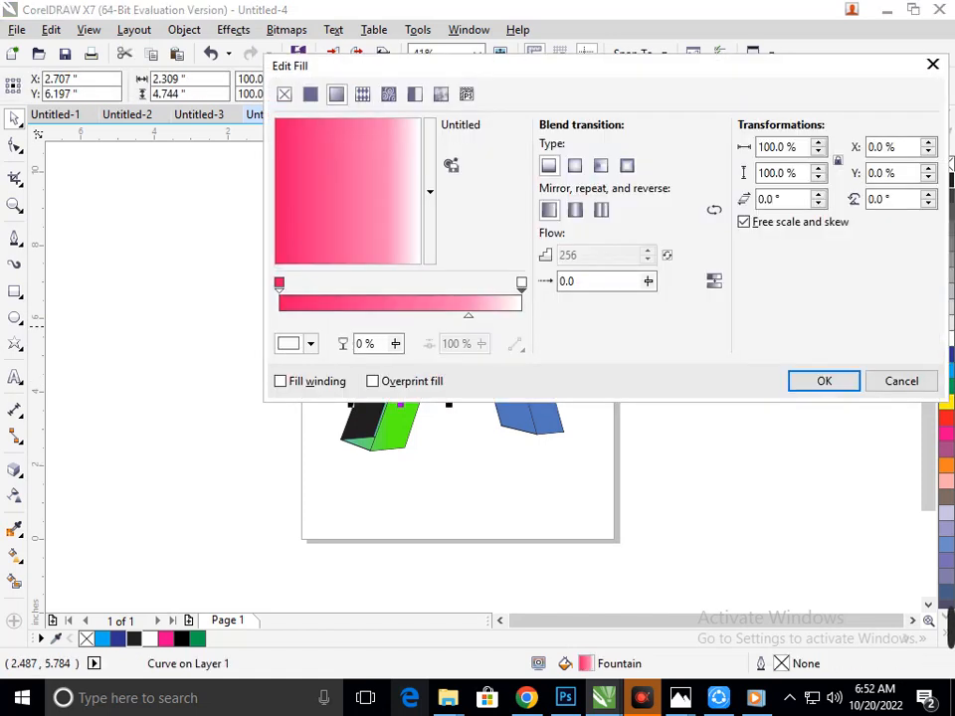
{"action": "left_click", "coordinate": [309, 344]}
{"action": "left_click", "coordinate": [407, 476]}
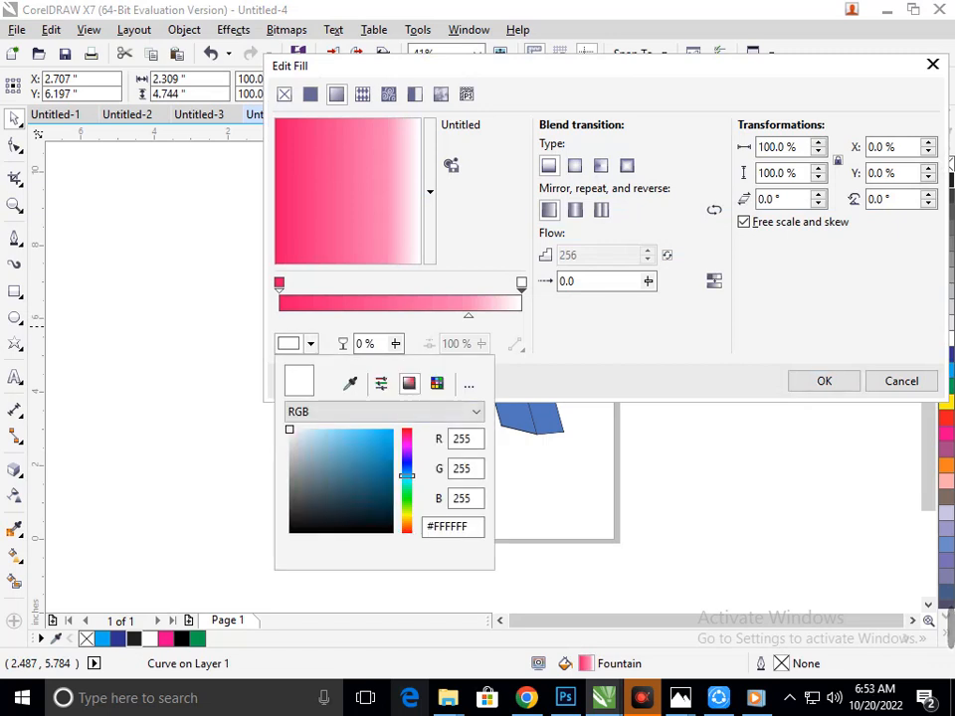
{"action": "left_click_drag", "start_coordinate": [384, 429], "coordinate": [361, 429]}
{"action": "left_click", "coordinate": [804, 384]}
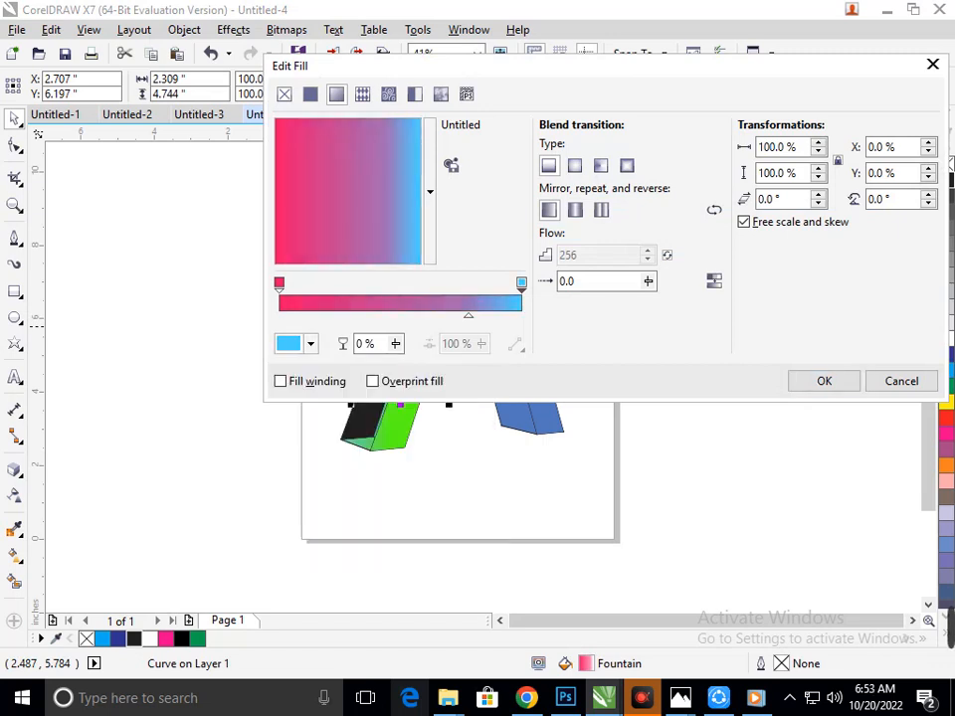
{"action": "left_click", "coordinate": [804, 384]}
{"action": "left_click", "coordinate": [701, 476]}
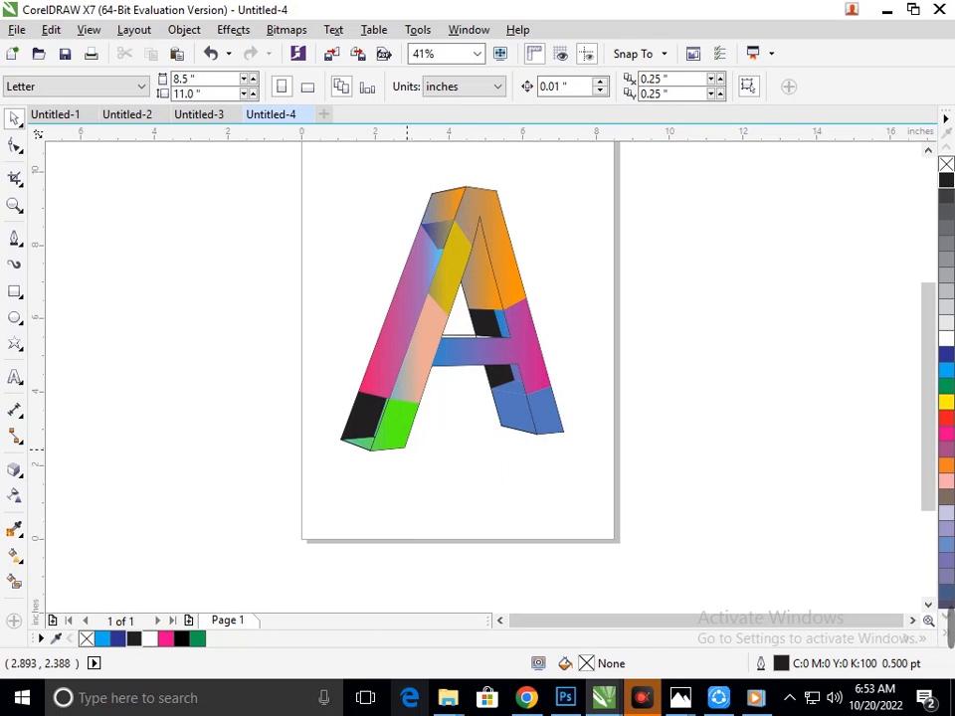
Step: Give the black side piece at the left foot a linear fountain fill starting in light blue from the CMYK Palette
{"action": "left_click", "coordinate": [363, 415]}
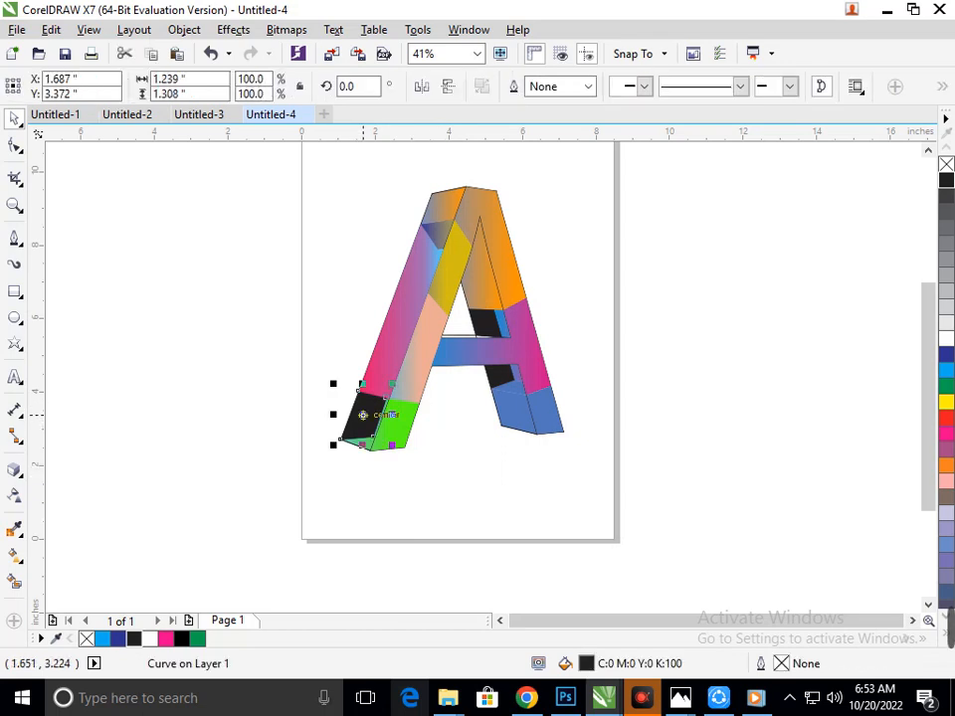
{"action": "key", "text": "F11"}
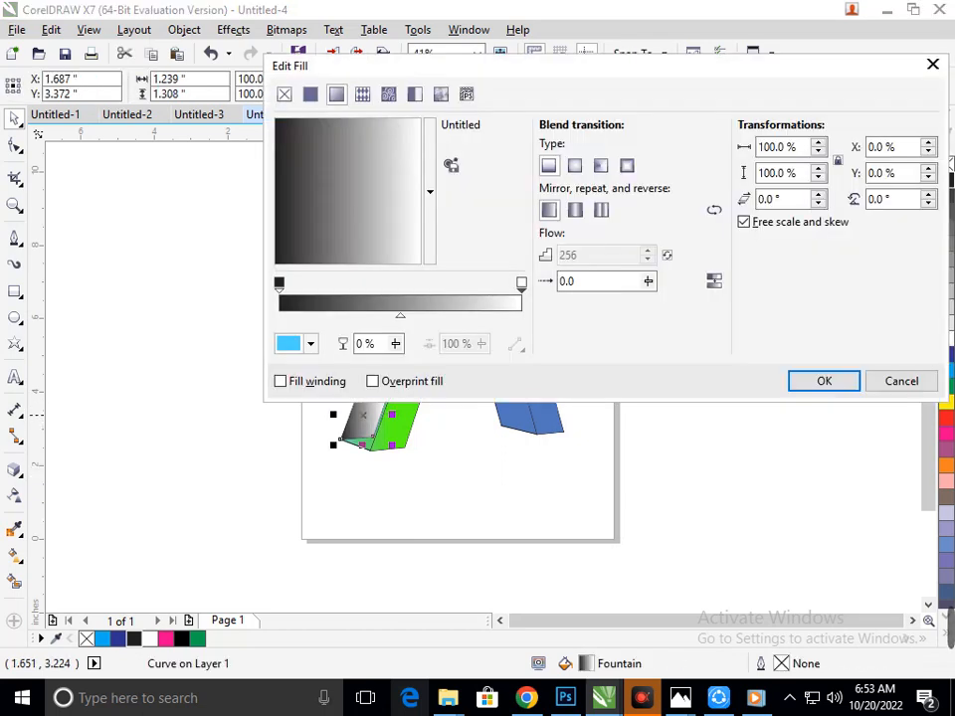
{"action": "left_click", "coordinate": [279, 284]}
{"action": "left_click", "coordinate": [310, 343]}
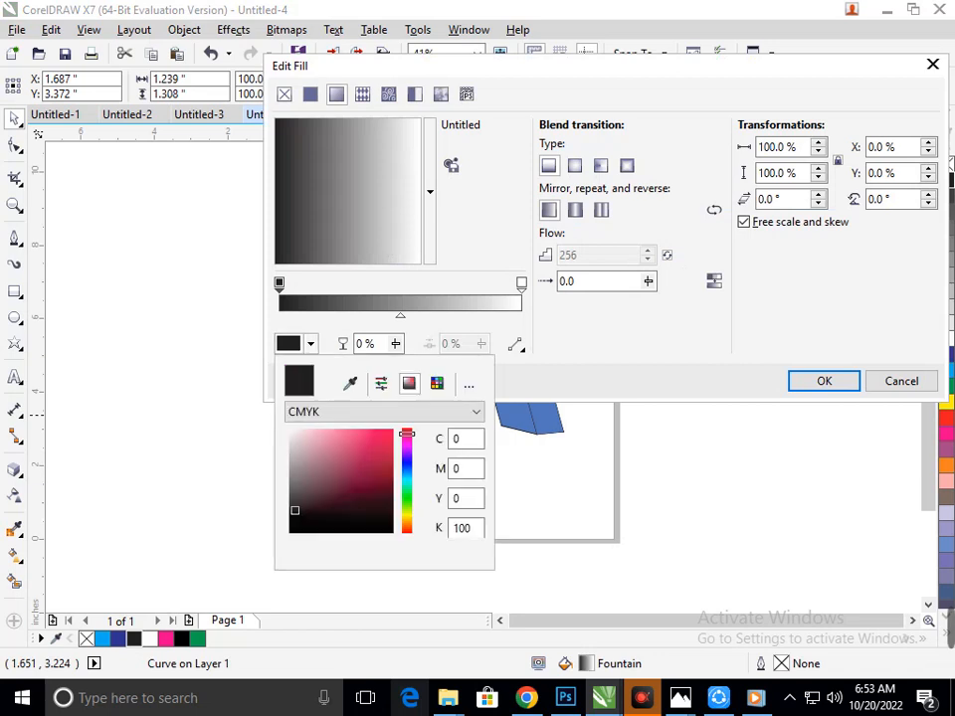
{"action": "left_click", "coordinate": [437, 383]}
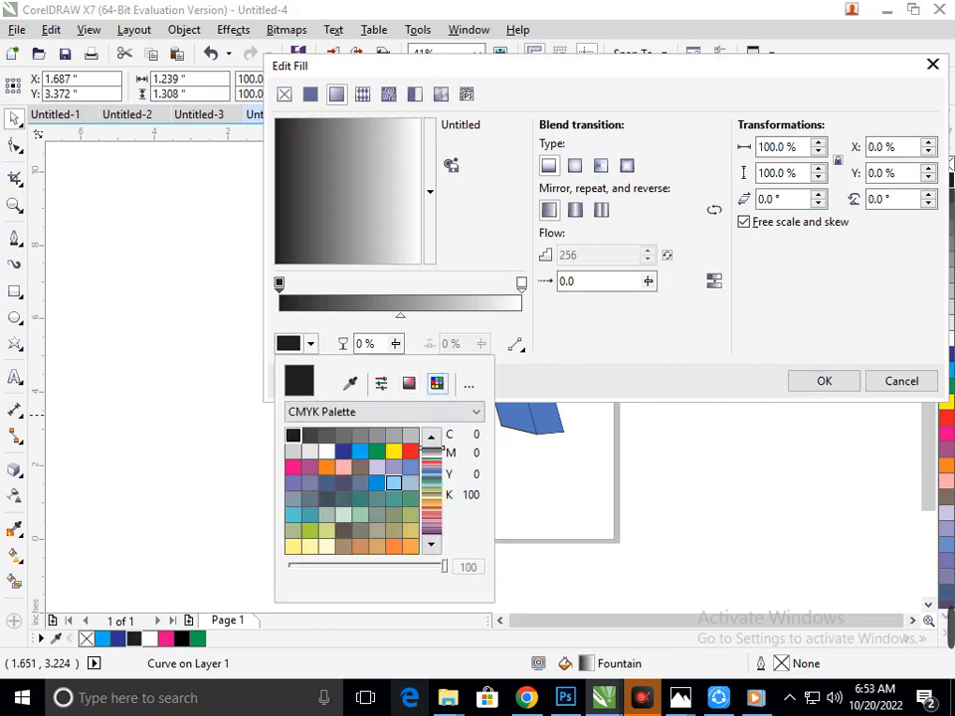
{"action": "left_click", "coordinate": [393, 482]}
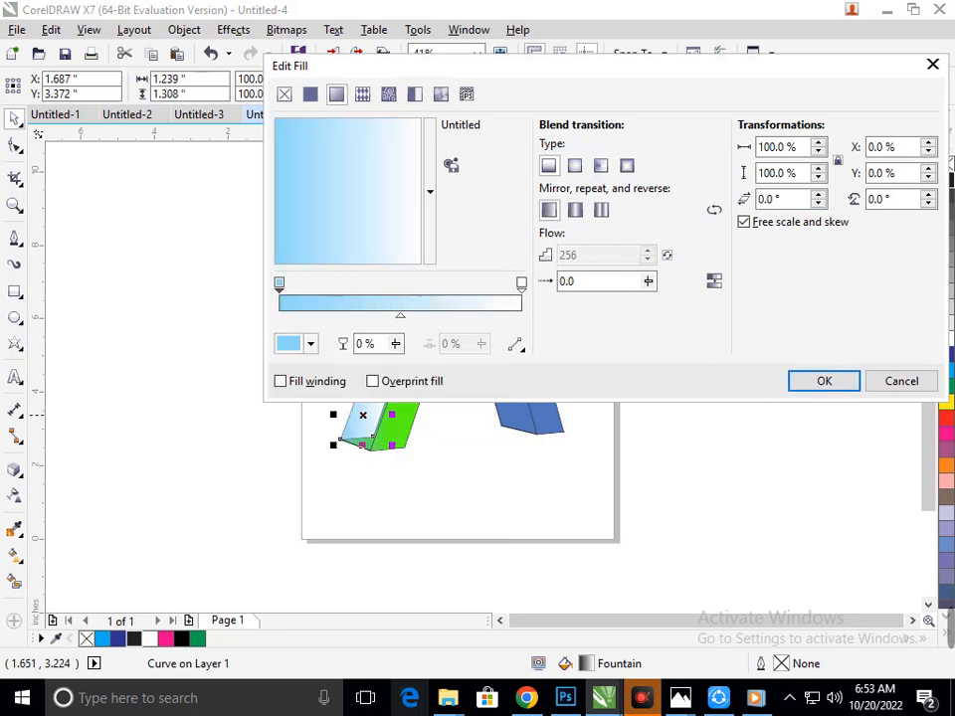
Step: Set the end color of the left foot piece's gradient to teal from the PANTONE solid coated palette
{"action": "left_click", "coordinate": [309, 343]}
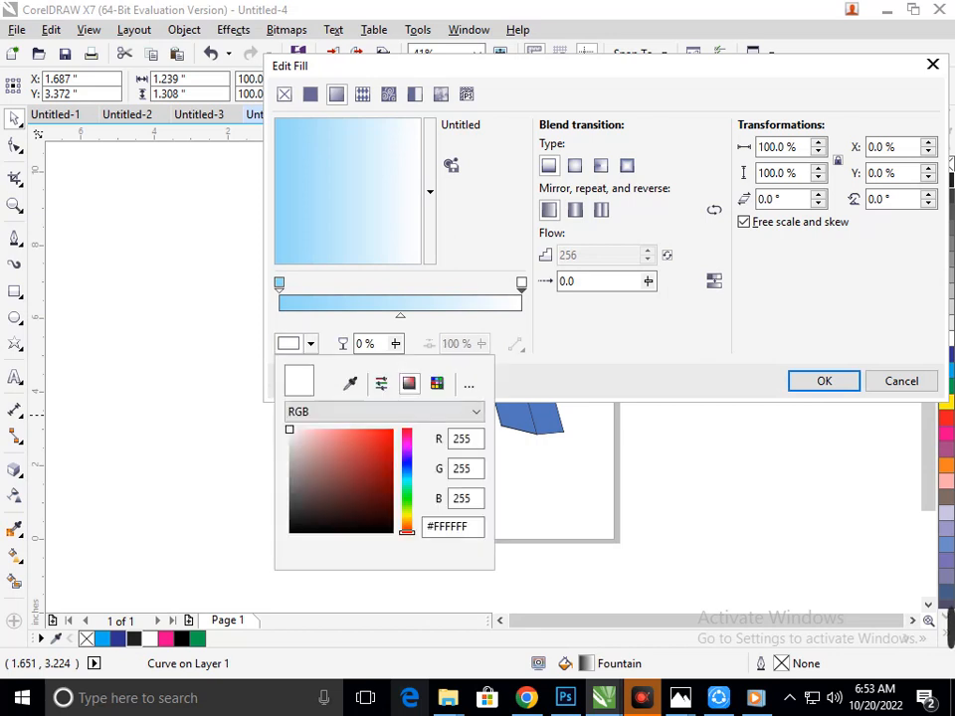
{"action": "left_click", "coordinate": [407, 491]}
{"action": "left_click", "coordinate": [437, 383]}
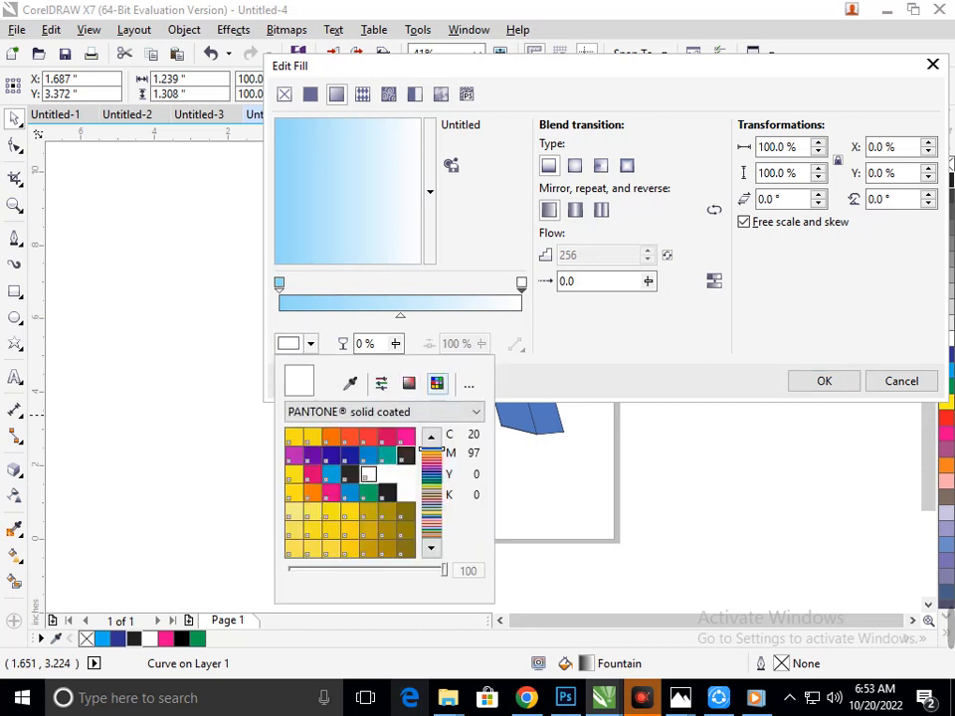
{"action": "left_click", "coordinate": [387, 455]}
{"action": "left_click", "coordinate": [823, 381]}
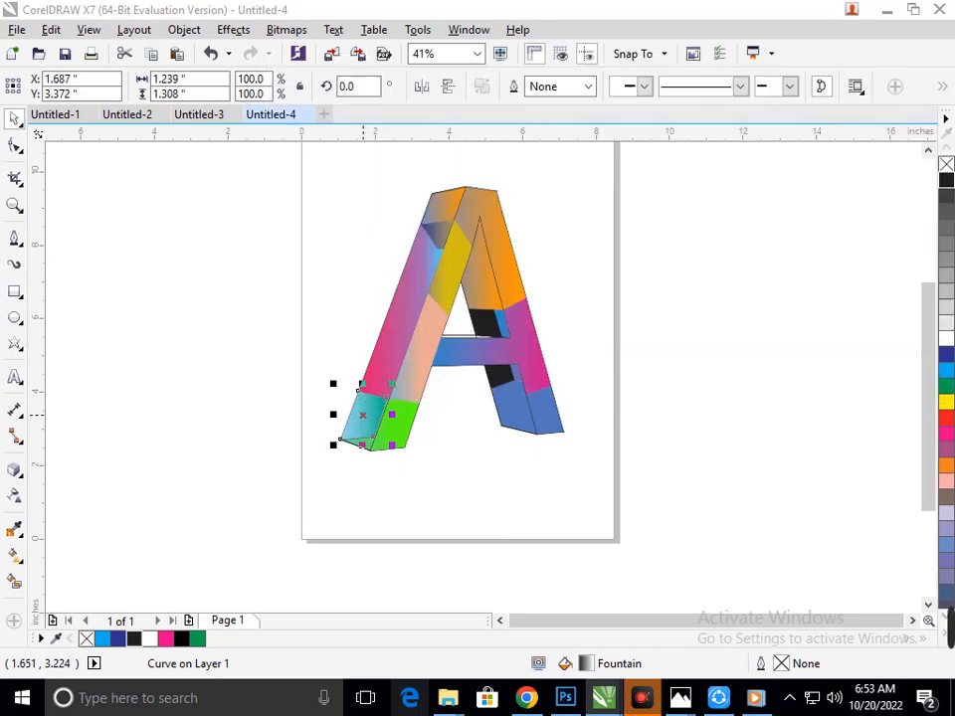
{"action": "left_click", "coordinate": [774, 478]}
Step: Give the right leg's two black inner pieces, above and below the crossbar, a linear fountain fill starting in tan brown from the CMYK Palette
{"action": "left_click", "coordinate": [501, 375]}
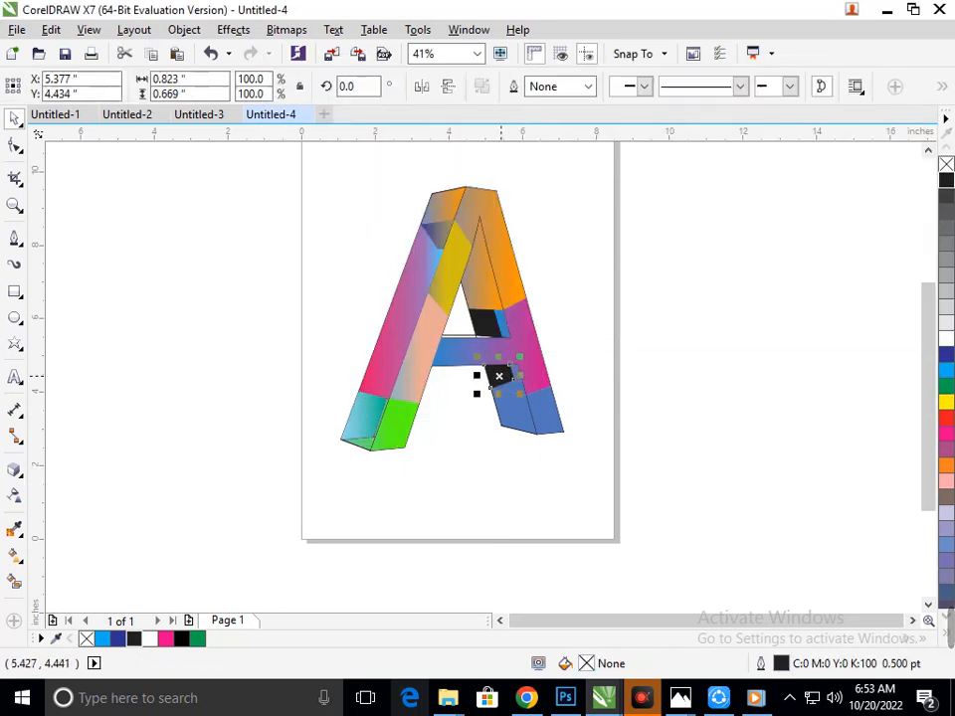
{"action": "left_click", "coordinate": [489, 327], "text": "shift"}
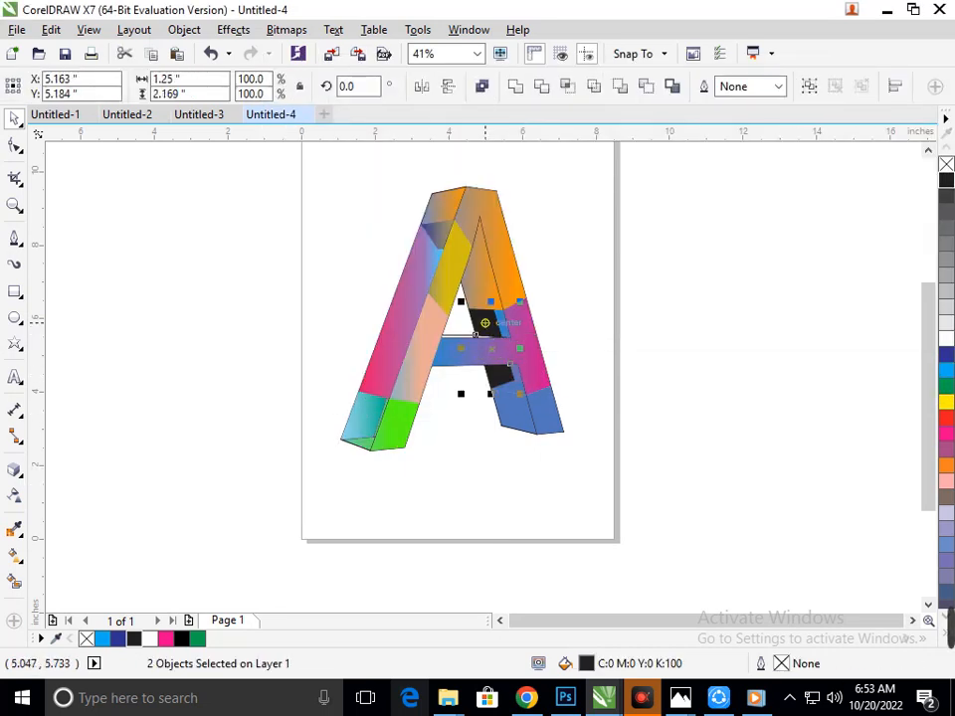
{"action": "key", "text": "F11"}
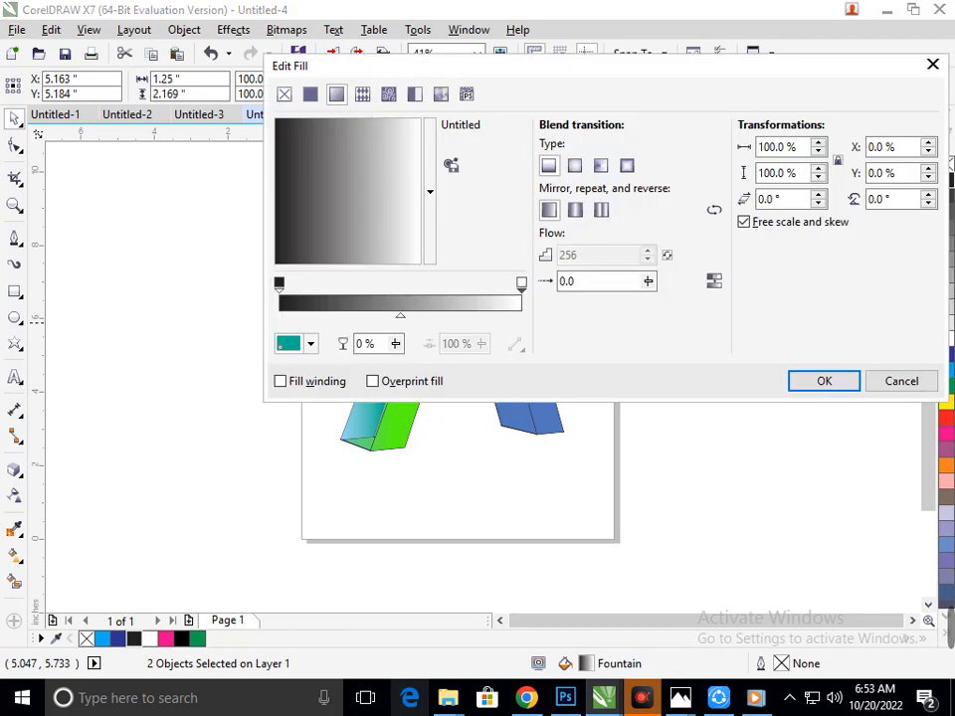
{"action": "left_click", "coordinate": [280, 284]}
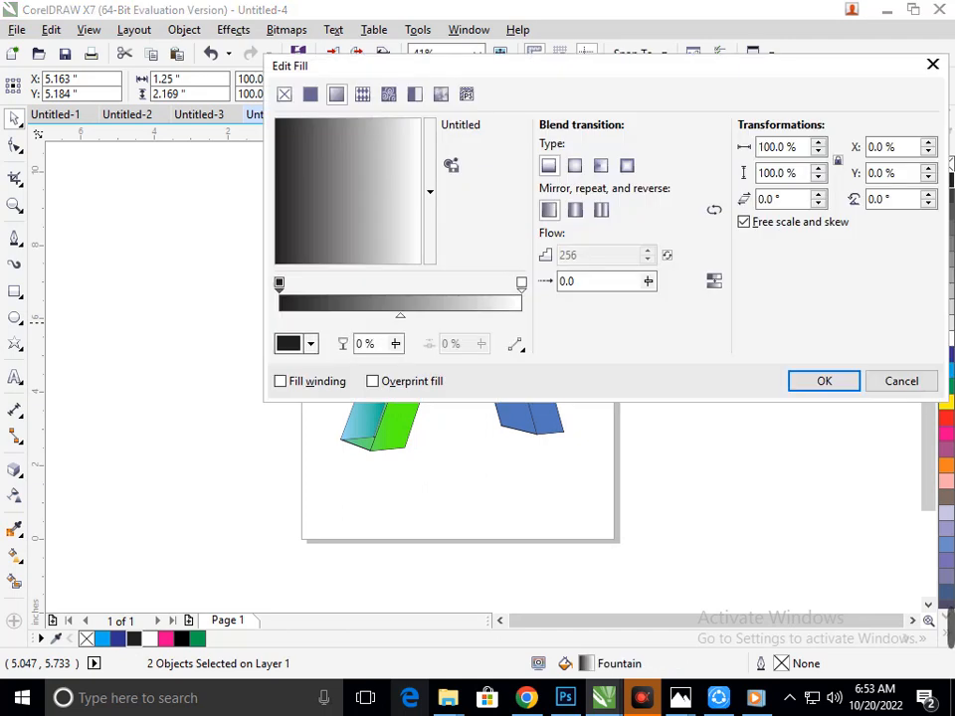
{"action": "left_click", "coordinate": [311, 344]}
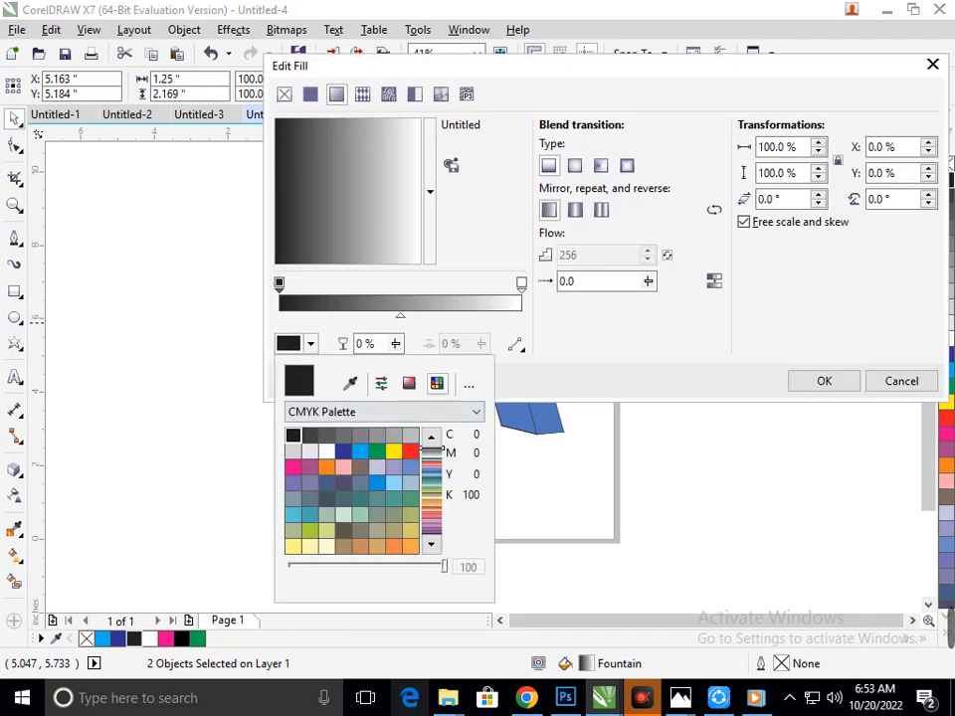
{"action": "left_click", "coordinate": [432, 519]}
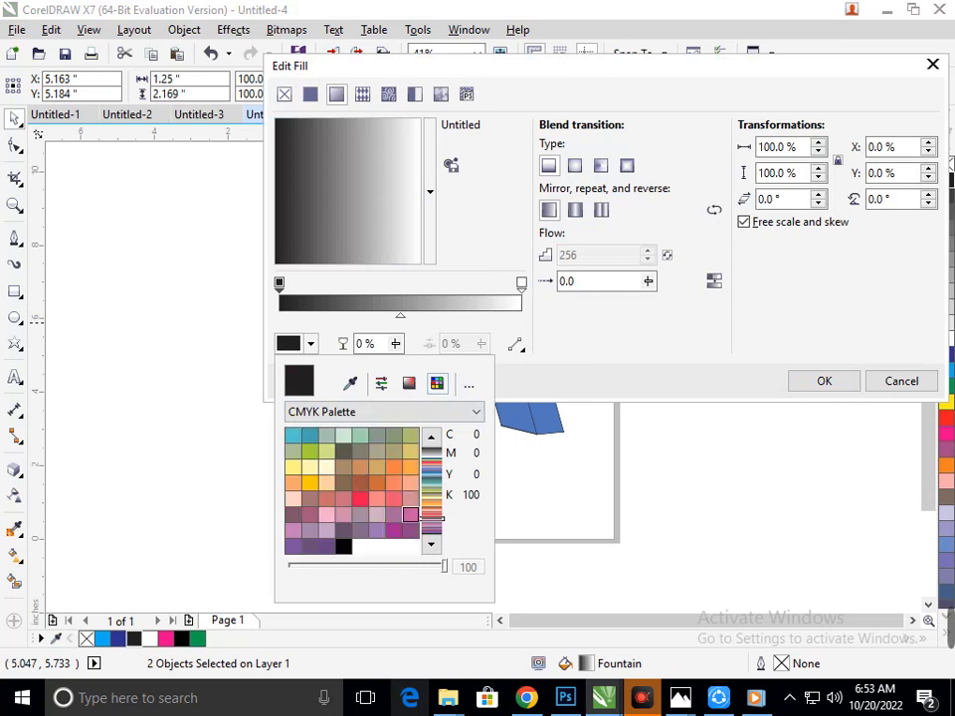
{"action": "left_click", "coordinate": [410, 514]}
{"action": "left_click", "coordinate": [311, 344]}
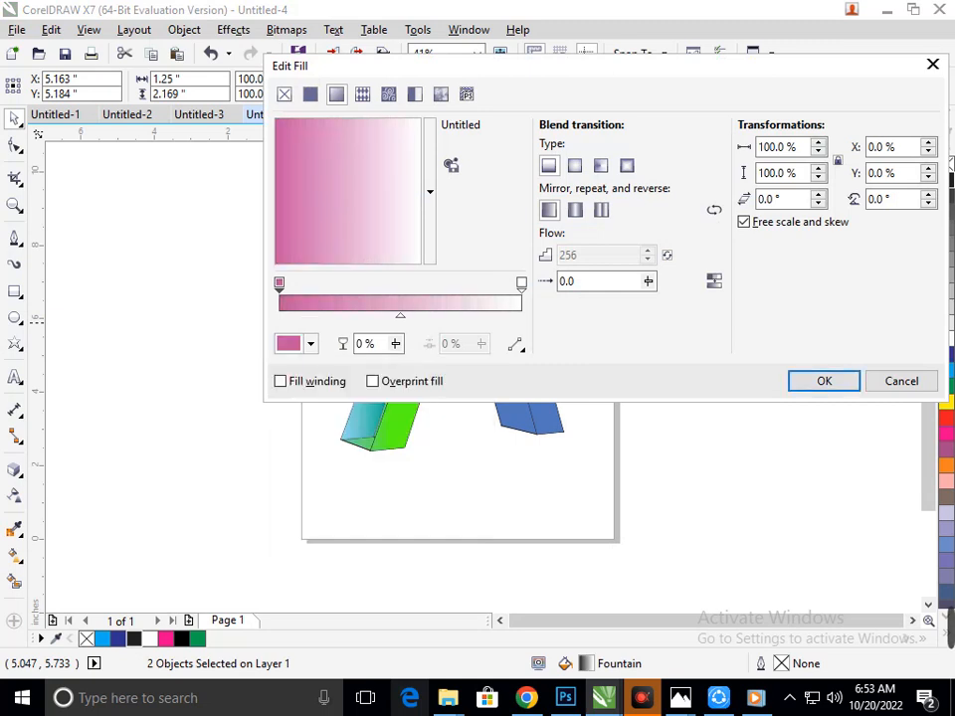
{"action": "left_click", "coordinate": [311, 344]}
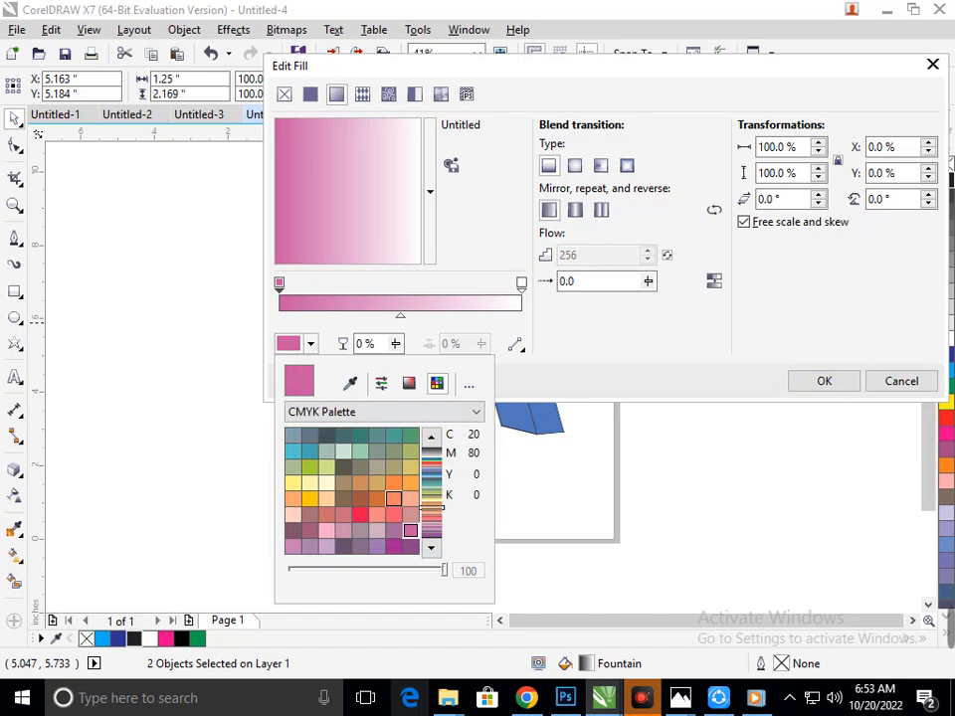
{"action": "left_click", "coordinate": [394, 483]}
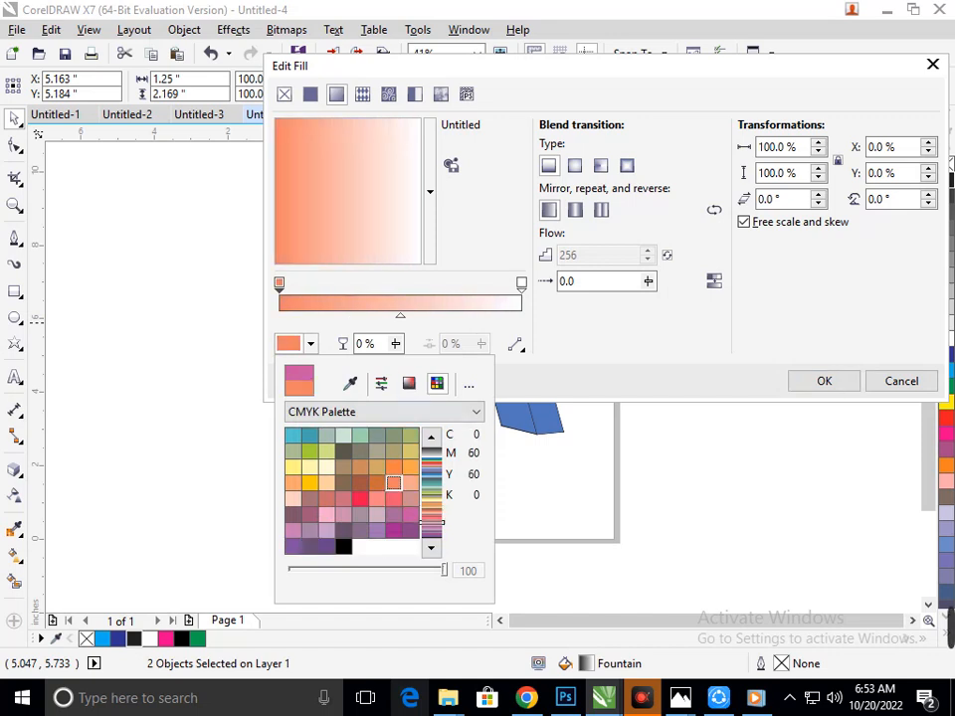
{"action": "left_click", "coordinate": [418, 328]}
{"action": "left_click", "coordinate": [306, 343]}
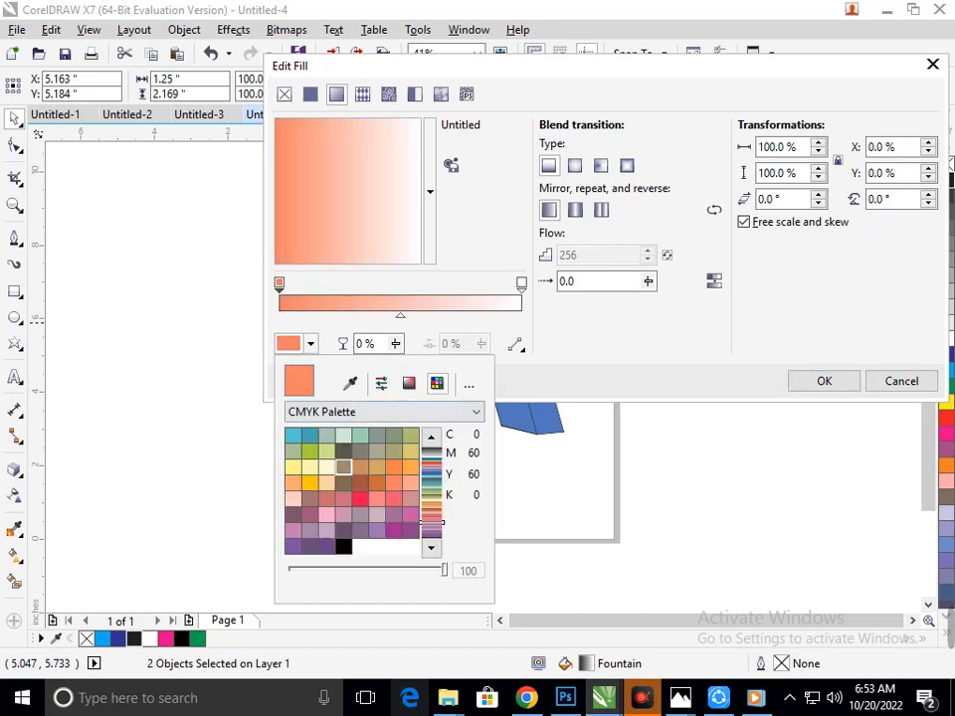
{"action": "left_click", "coordinate": [344, 467]}
Step: Set the end color of the two inner pieces' gradient to blue from the PANTONE solid coated palette, and apply the fill
{"action": "left_click", "coordinate": [522, 285]}
{"action": "left_click", "coordinate": [521, 284]}
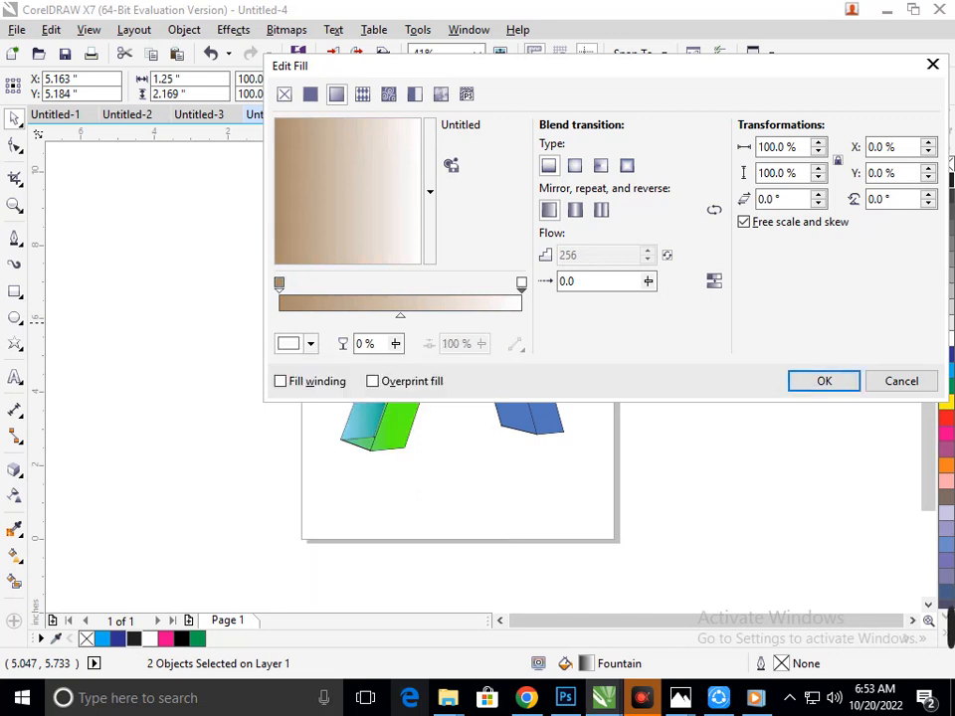
{"action": "left_click", "coordinate": [306, 343]}
{"action": "left_click", "coordinate": [332, 445]}
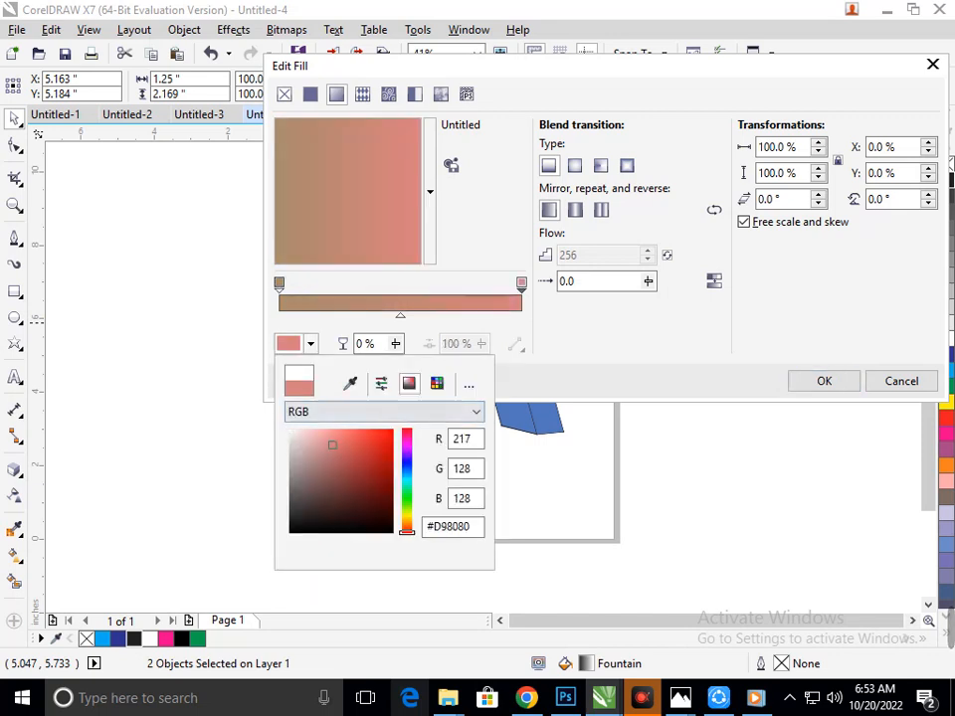
{"action": "left_click", "coordinate": [437, 385]}
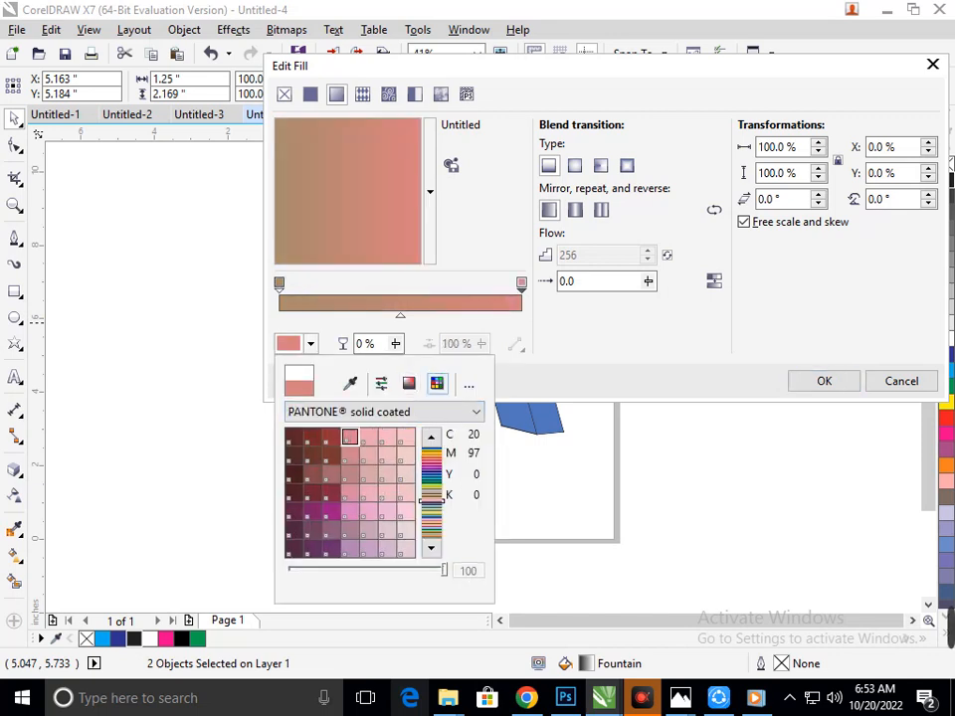
{"action": "left_click", "coordinate": [350, 511]}
{"action": "left_click", "coordinate": [431, 528]}
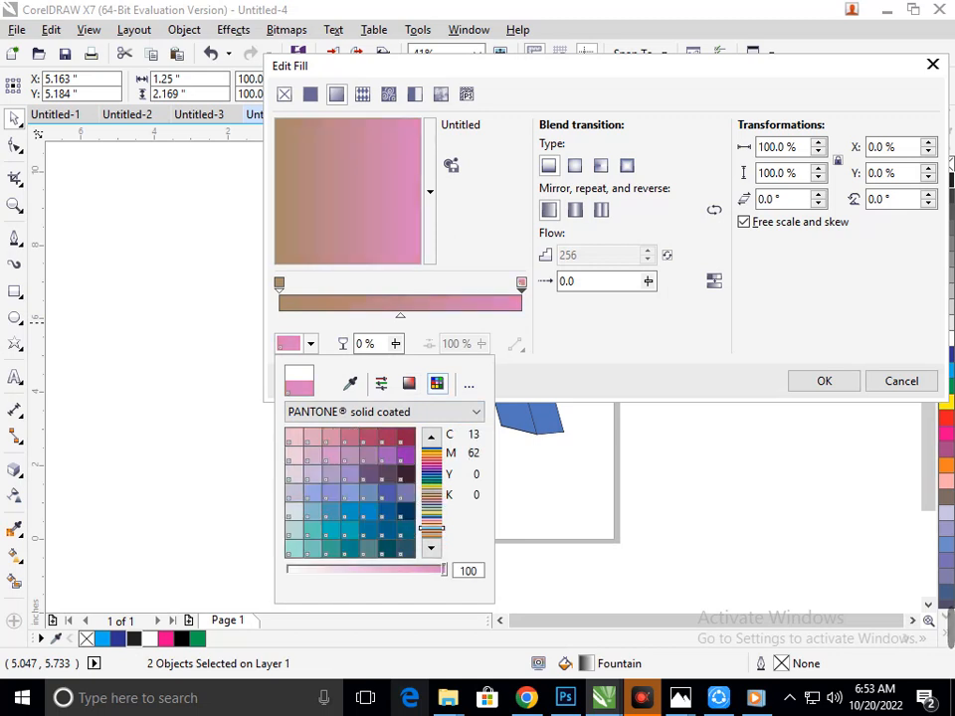
{"action": "left_click", "coordinate": [406, 511]}
{"action": "left_click", "coordinate": [388, 512]}
{"action": "left_click", "coordinate": [824, 382]}
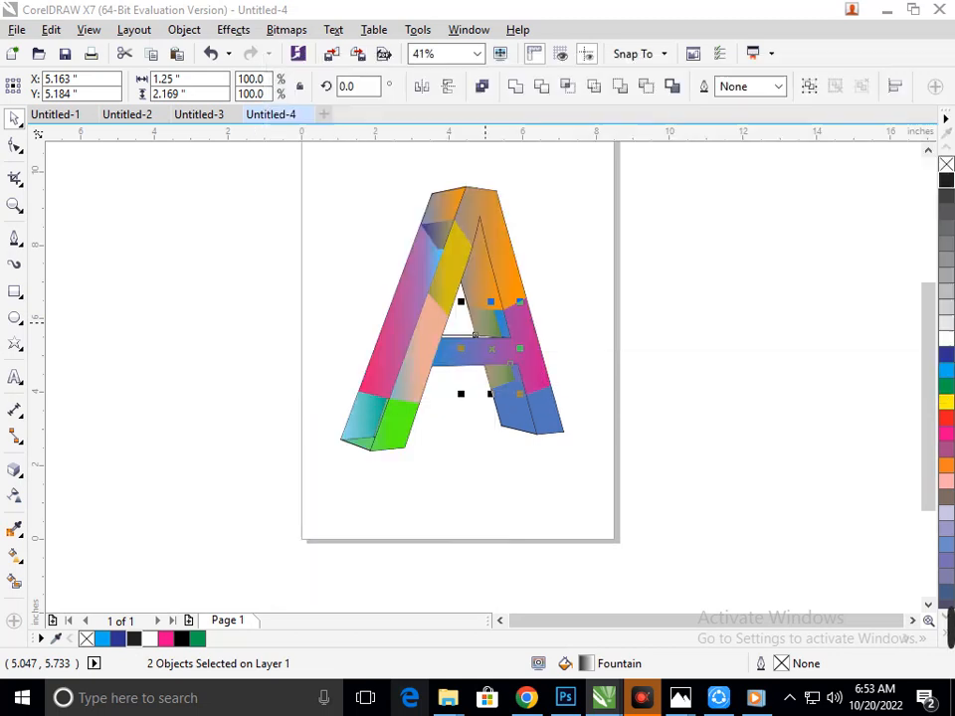
{"action": "left_click", "coordinate": [571, 587]}
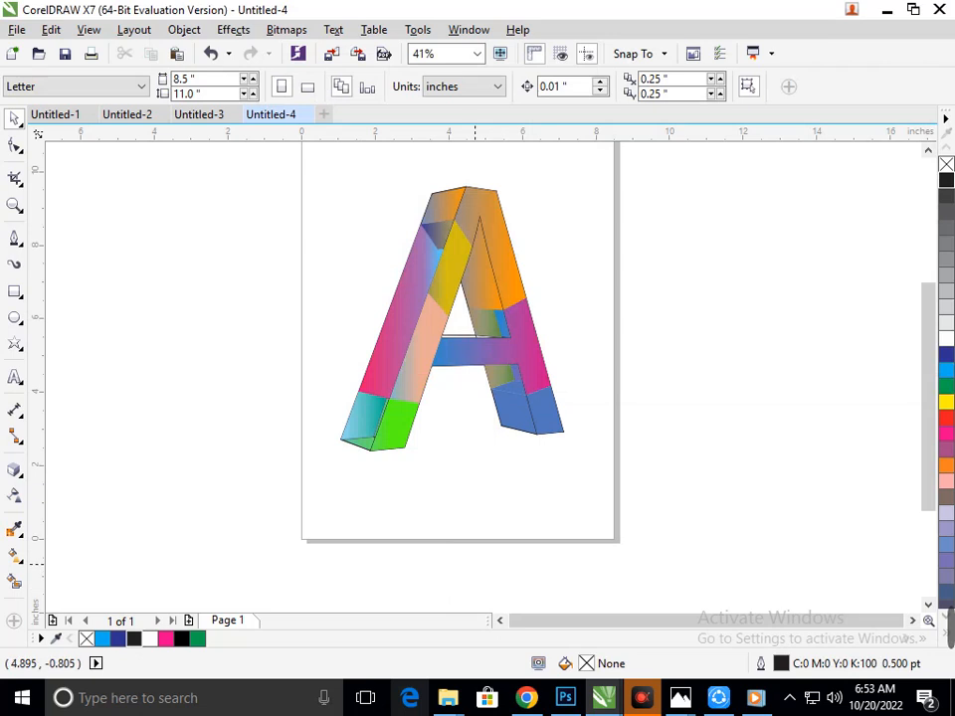
Step: Set the outline width of all the letter's pieces to None
{"action": "left_click_drag", "start_coordinate": [330, 155], "coordinate": [610, 554]}
{"action": "left_click", "coordinate": [778, 85]}
{"action": "left_click", "coordinate": [737, 102]}
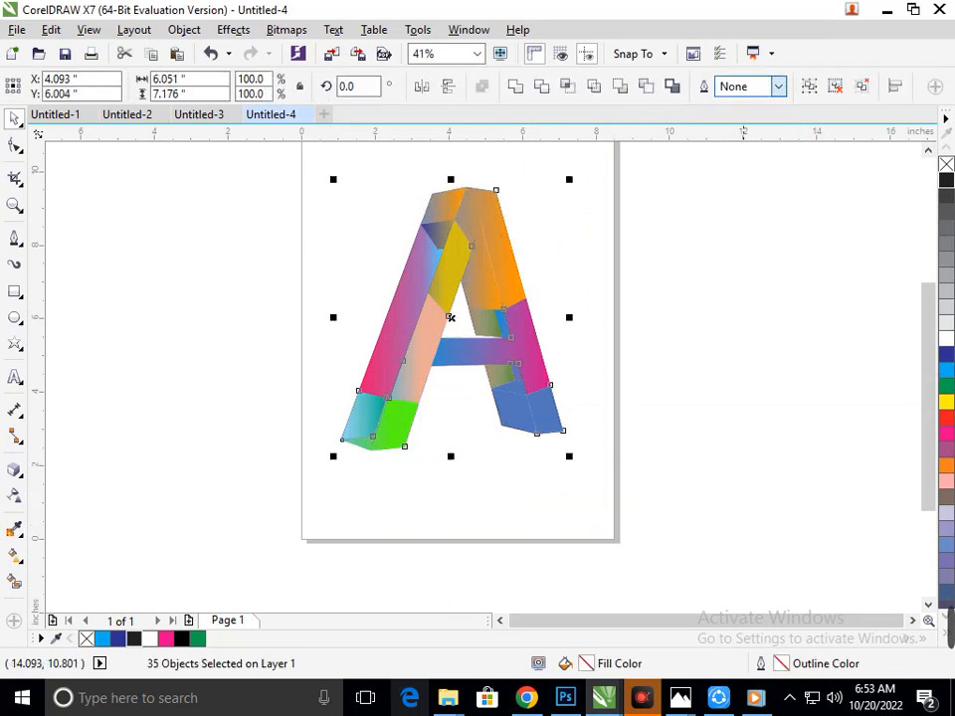
{"action": "key", "text": "Escape"}
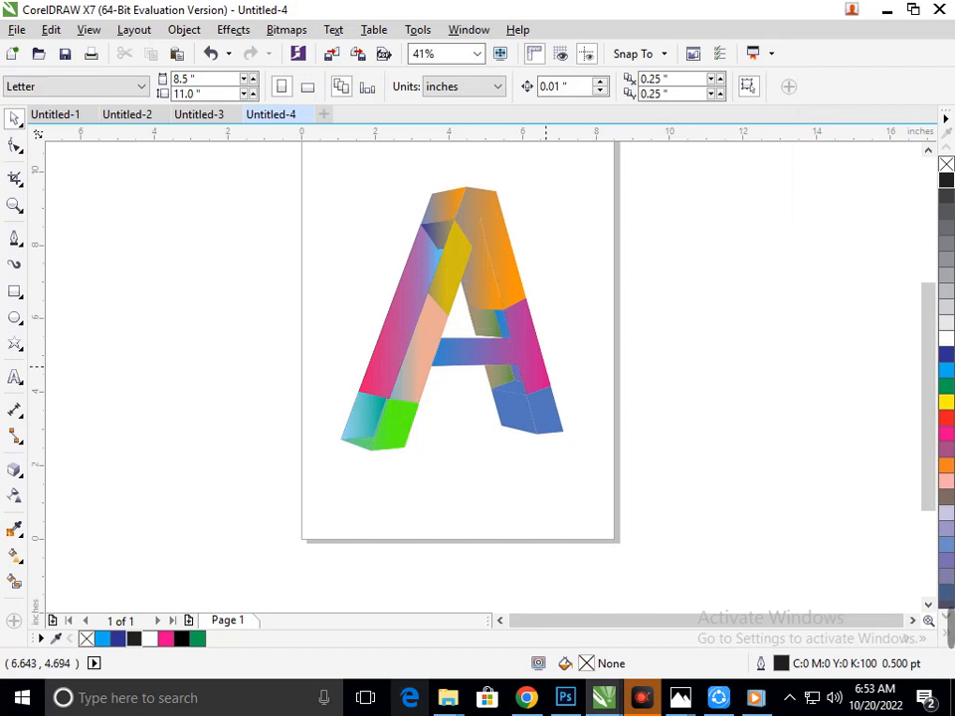
Step: Give all pieces of the letter a green outline
{"action": "left_click_drag", "start_coordinate": [295, 170], "coordinate": [675, 552]}
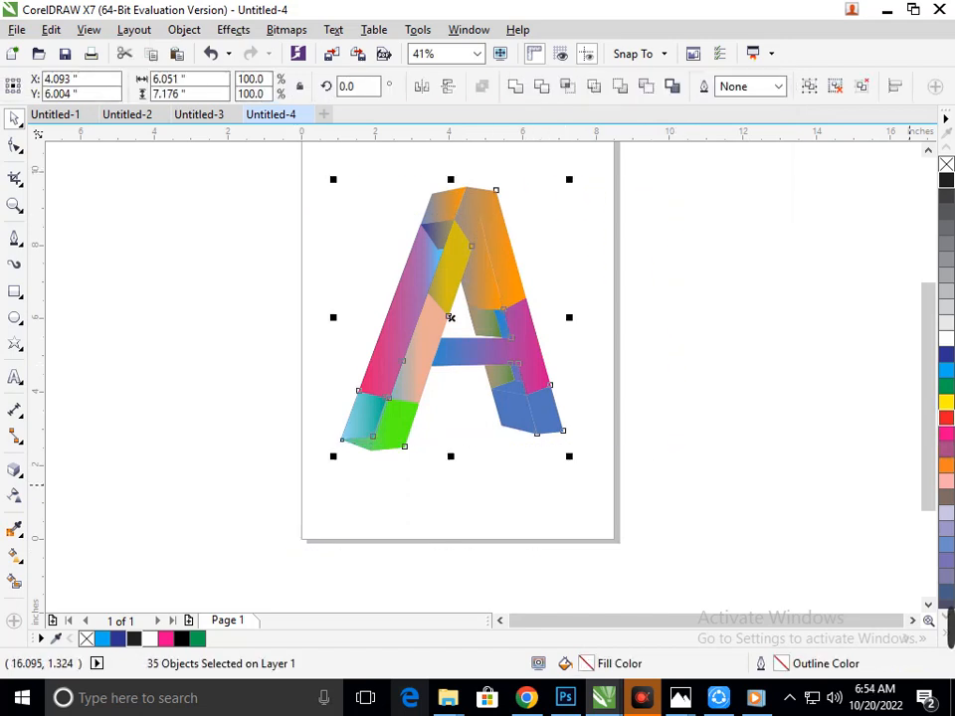
{"action": "right_click", "coordinate": [946, 386]}
{"action": "left_click", "coordinate": [759, 450]}
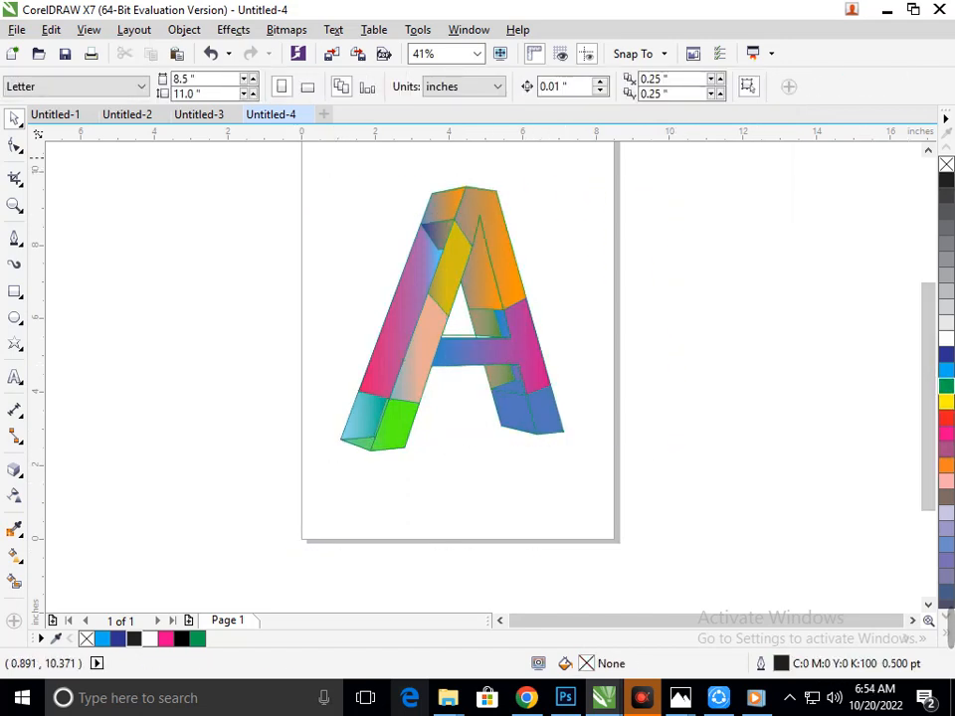
Step: Outline all pieces of the letter in black
{"action": "left_click_drag", "start_coordinate": [333, 157], "coordinate": [612, 526]}
{"action": "right_click", "coordinate": [947, 180]}
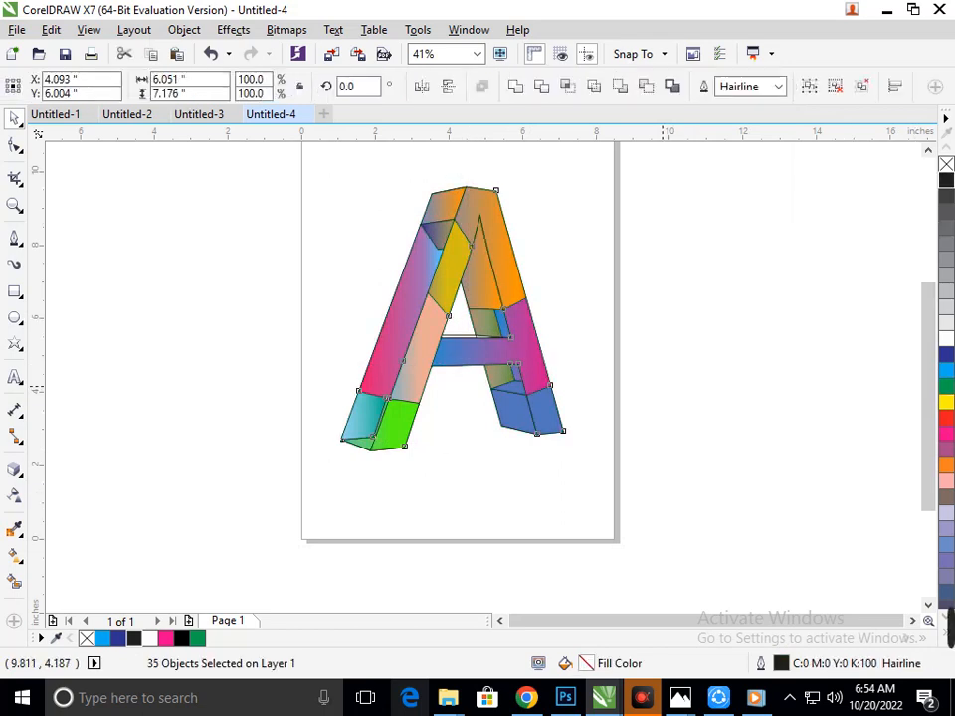
{"action": "left_click", "coordinate": [640, 426]}
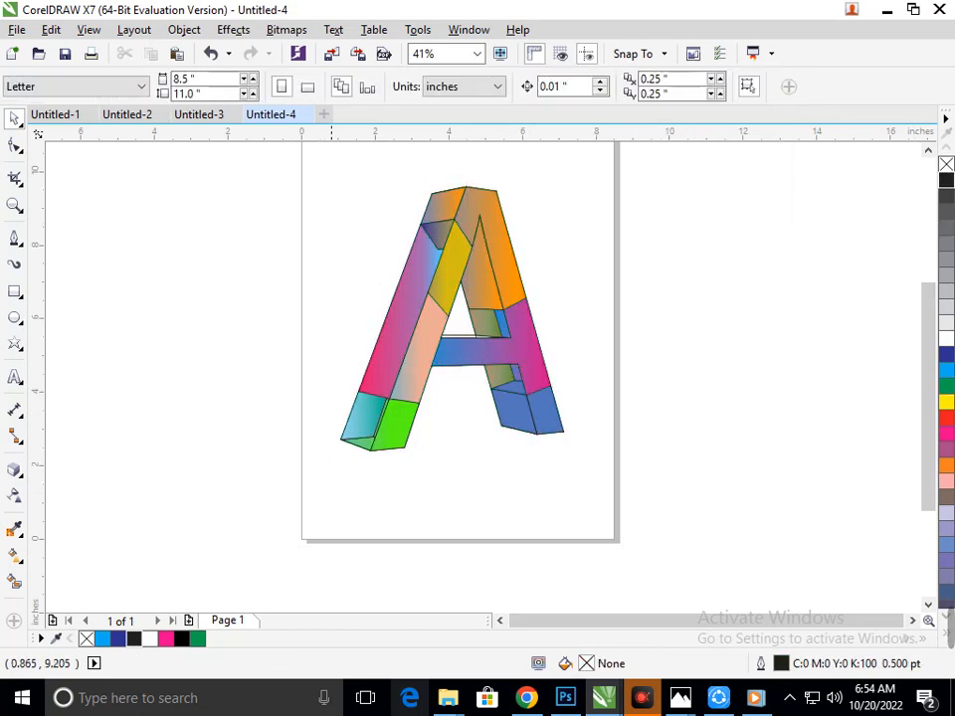
Step: Set the outline of all the letter's pieces to 3.0 pt wide and blue
{"action": "left_click_drag", "start_coordinate": [301, 176], "coordinate": [645, 460]}
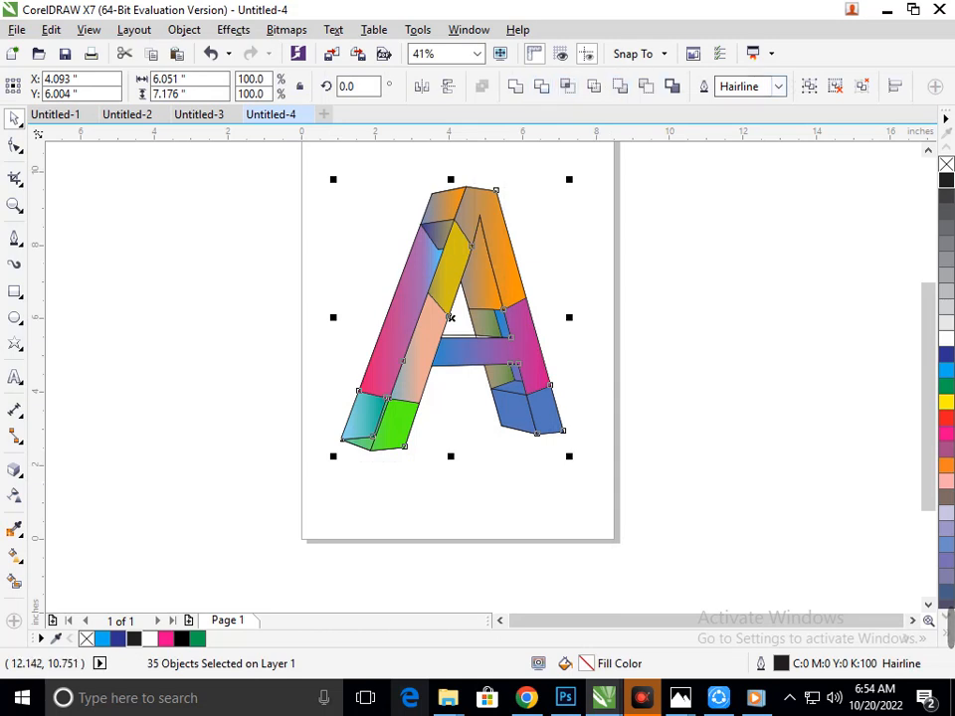
{"action": "left_click", "coordinate": [778, 87]}
{"action": "left_click", "coordinate": [746, 198]}
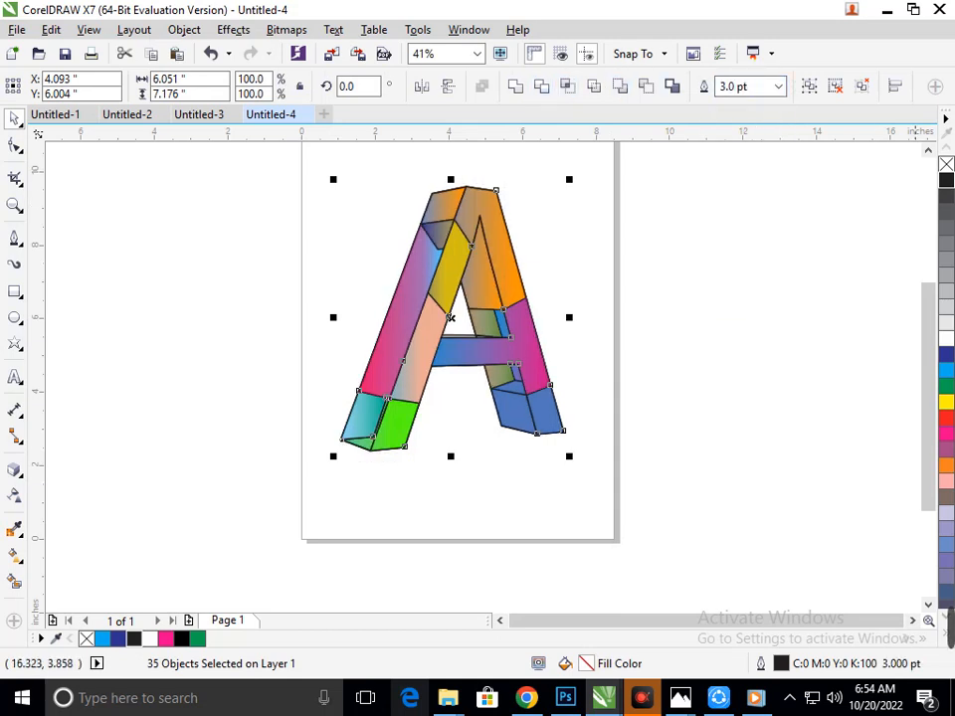
{"action": "right_click", "coordinate": [947, 354]}
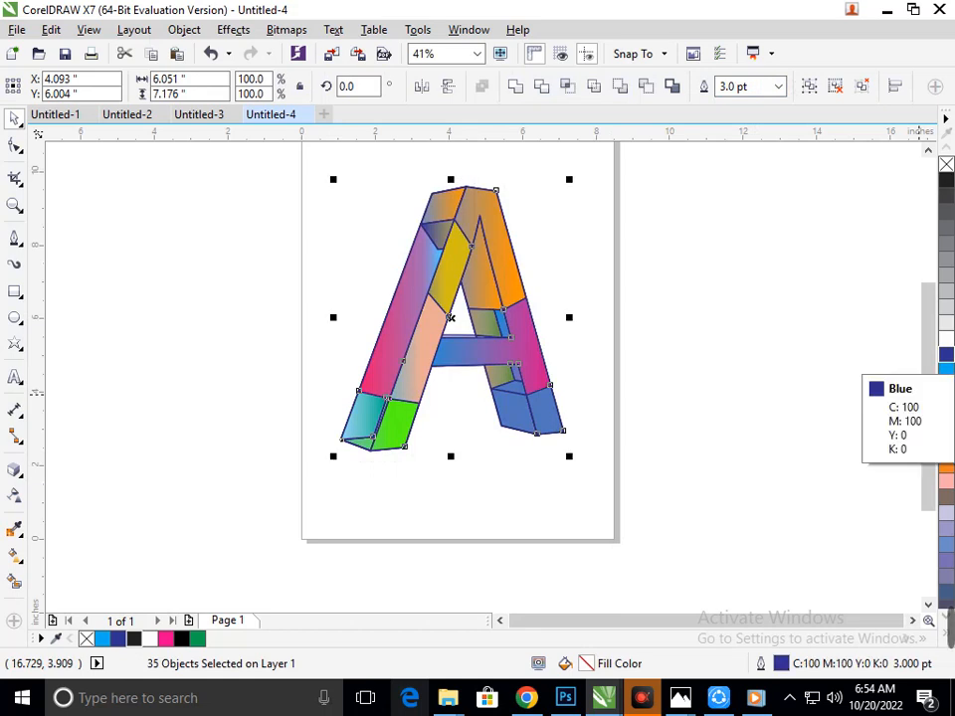
Step: Give the pieces a 10.0 pt widely spaced dotted outline with beveled corners, placed behind the fill and scaled with the object
{"action": "key", "text": "F12"}
{"action": "left_click", "coordinate": [358, 226]}
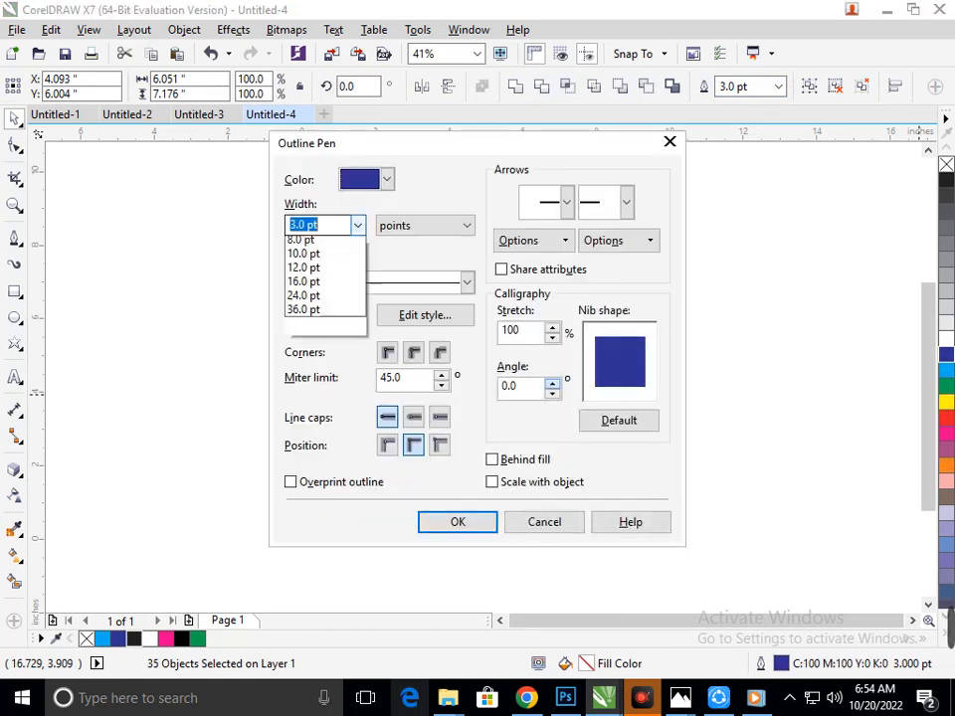
{"action": "left_click", "coordinate": [310, 384]}
{"action": "left_click", "coordinate": [467, 282]}
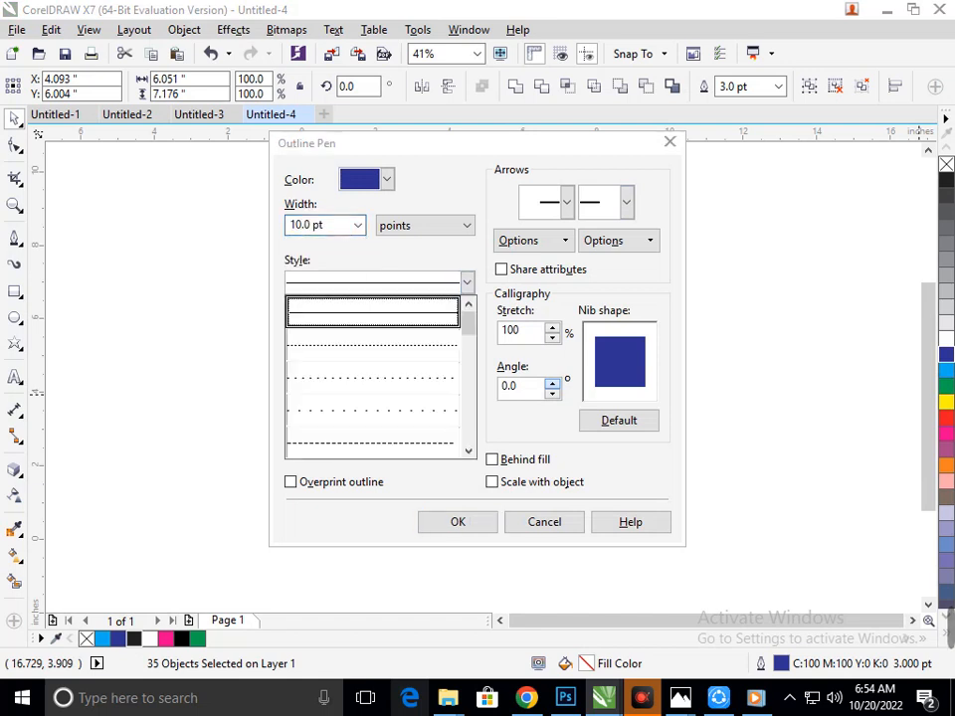
{"action": "left_click", "coordinate": [370, 378]}
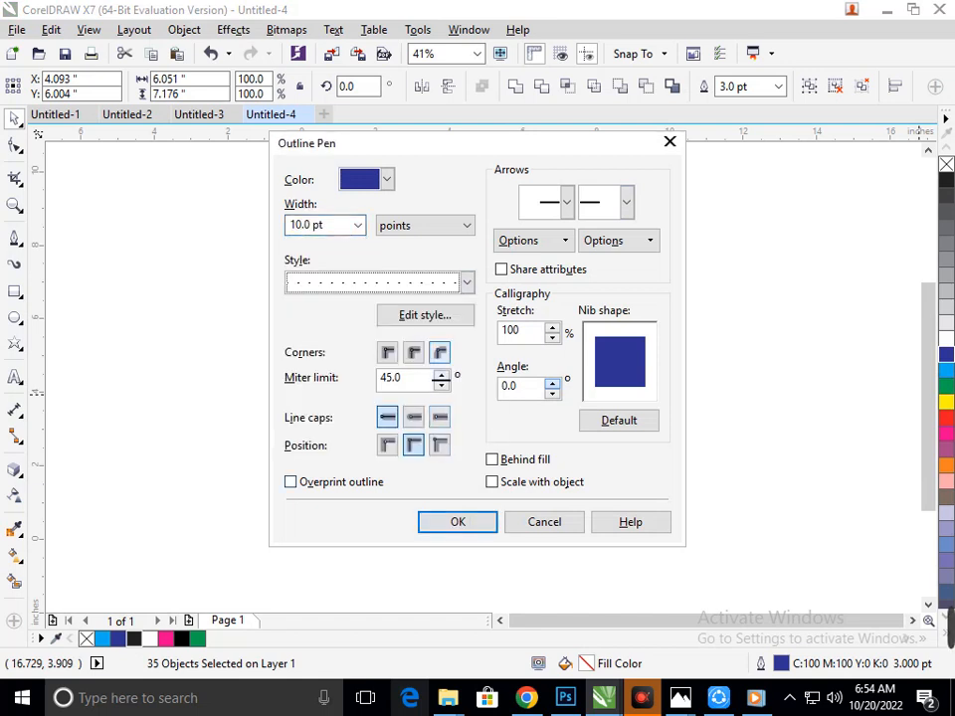
{"action": "left_click", "coordinate": [440, 352]}
{"action": "left_click", "coordinate": [492, 459]}
{"action": "left_click", "coordinate": [492, 482]}
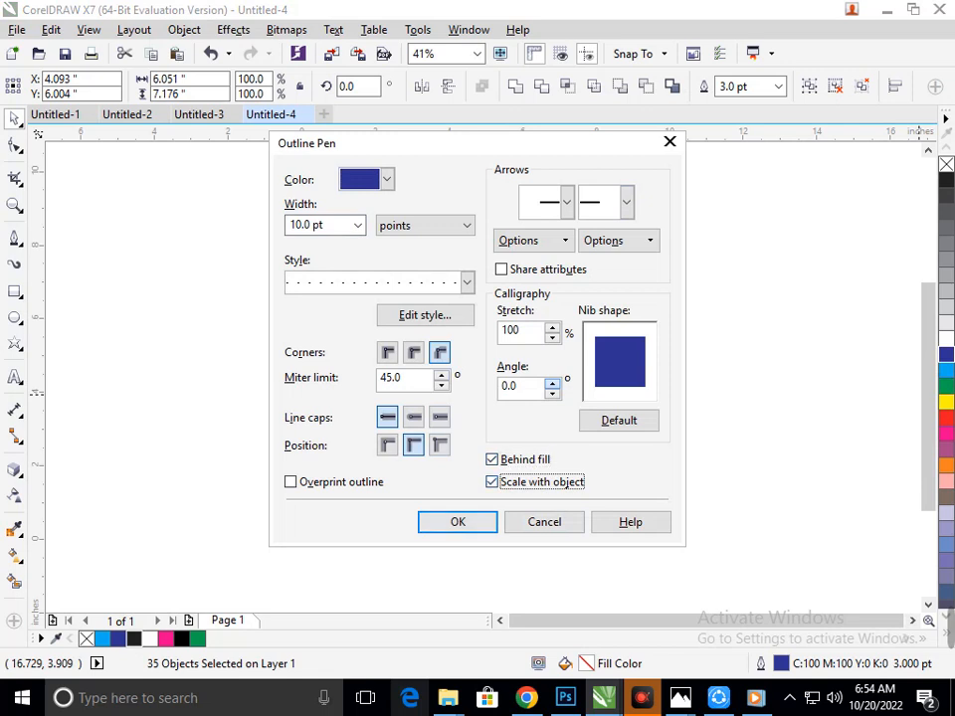
{"action": "left_click", "coordinate": [457, 522]}
{"action": "left_click", "coordinate": [556, 500]}
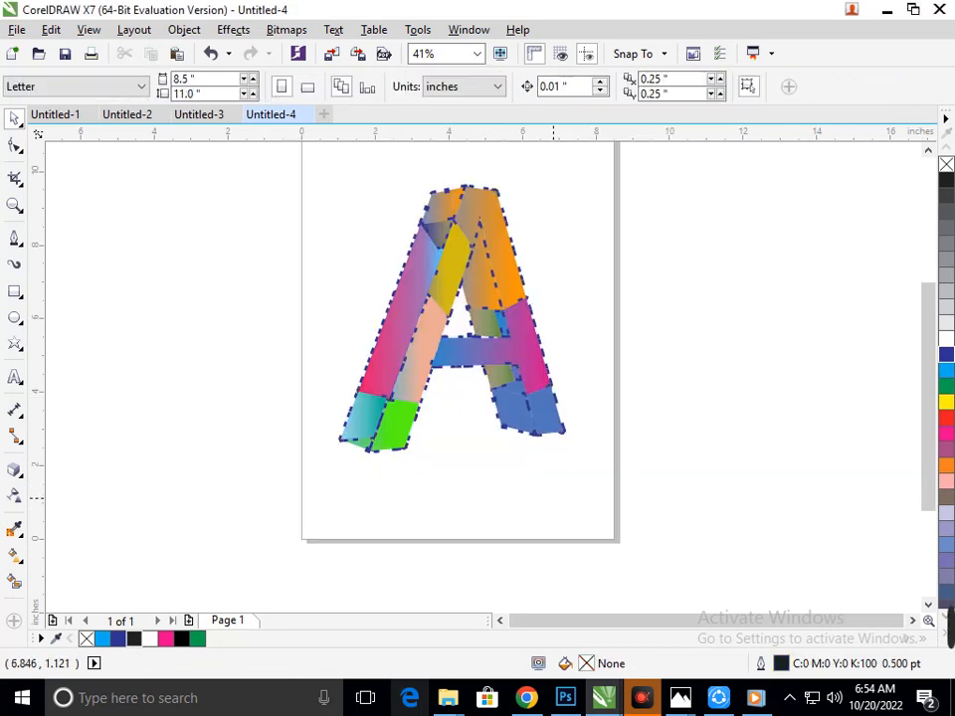
Step: Recolor the dotted outline of all the letter's pieces to yellow, followed by white
{"action": "left_click_drag", "start_coordinate": [305, 162], "coordinate": [597, 468]}
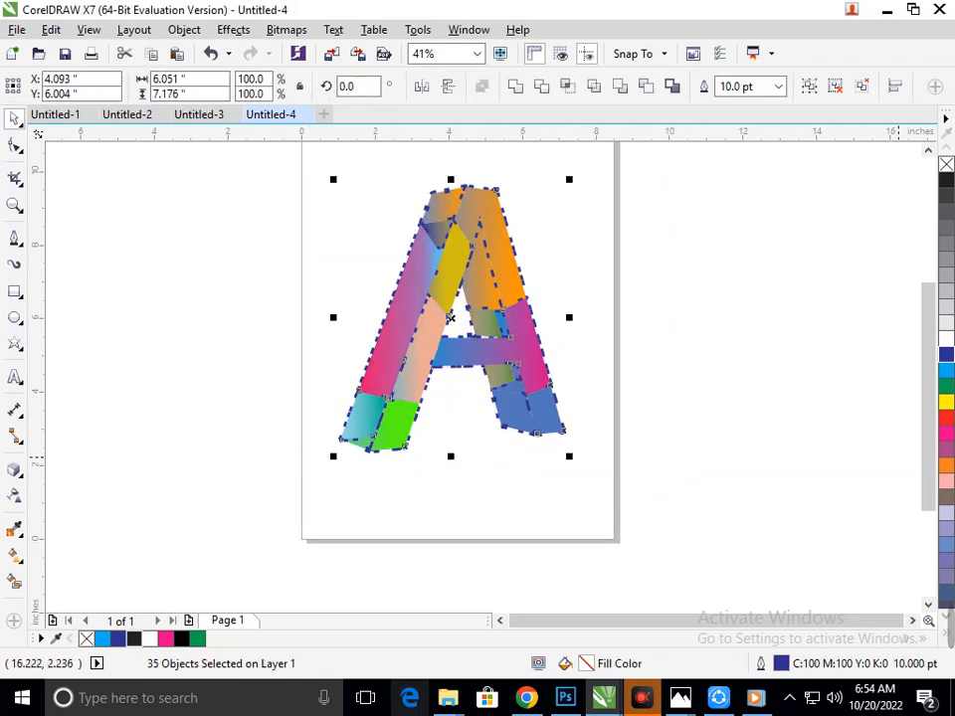
{"action": "right_click", "coordinate": [946, 402]}
{"action": "key", "text": "Escape"}
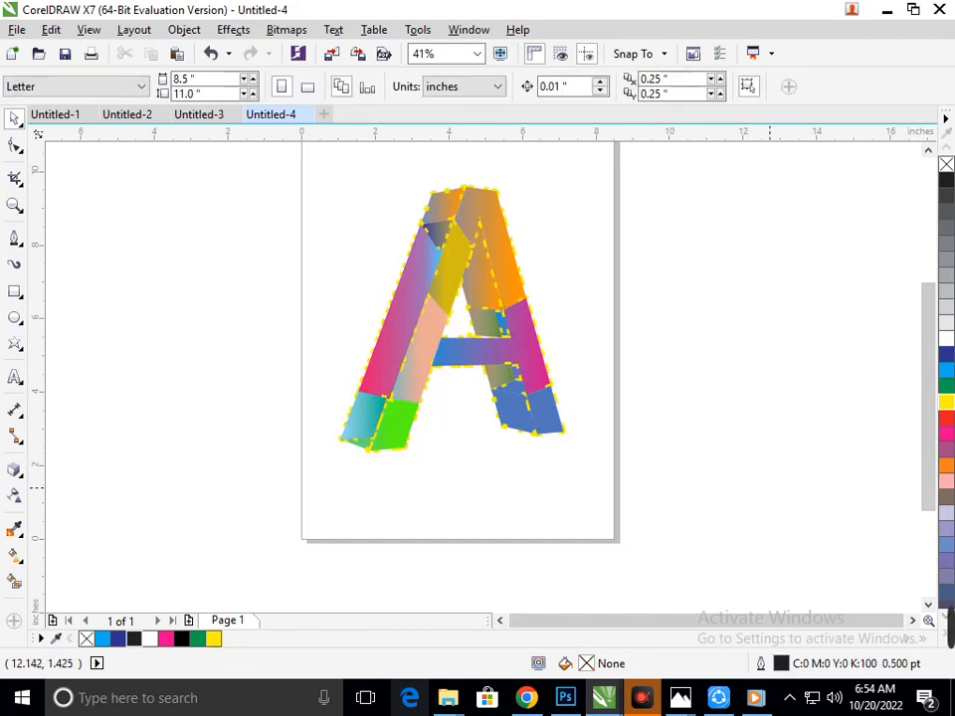
{"action": "left_click_drag", "start_coordinate": [310, 164], "coordinate": [548, 324]}
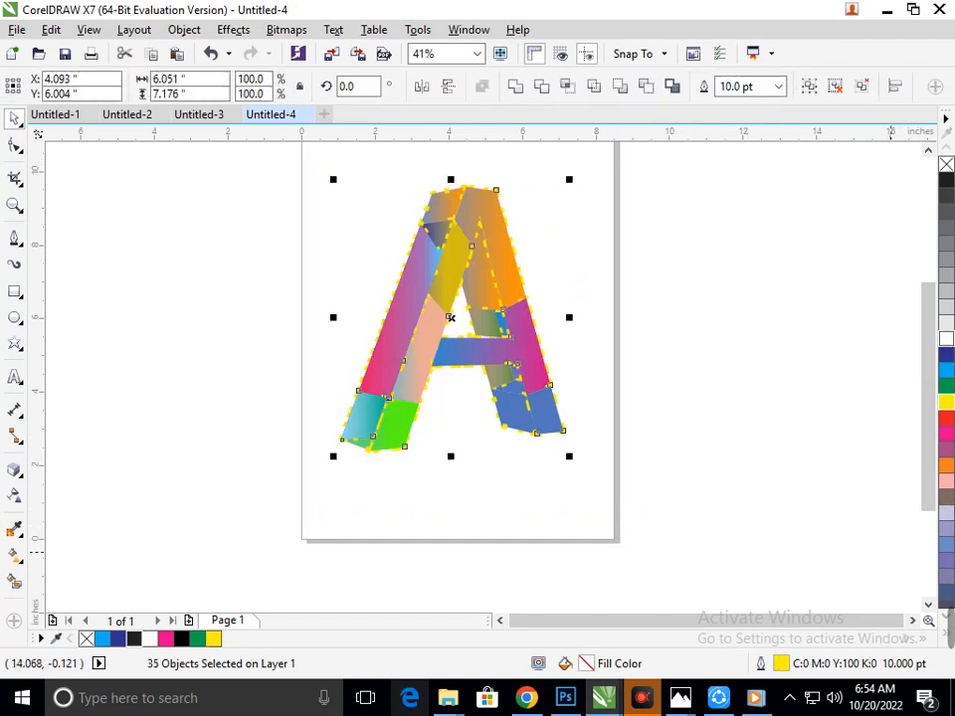
{"action": "right_click", "coordinate": [946, 338]}
{"action": "key", "text": "Escape"}
Step: Color the outline of all the letter's pieces orange and change its line style to a long-dash pattern
{"action": "left_click_drag", "start_coordinate": [278, 152], "coordinate": [710, 530]}
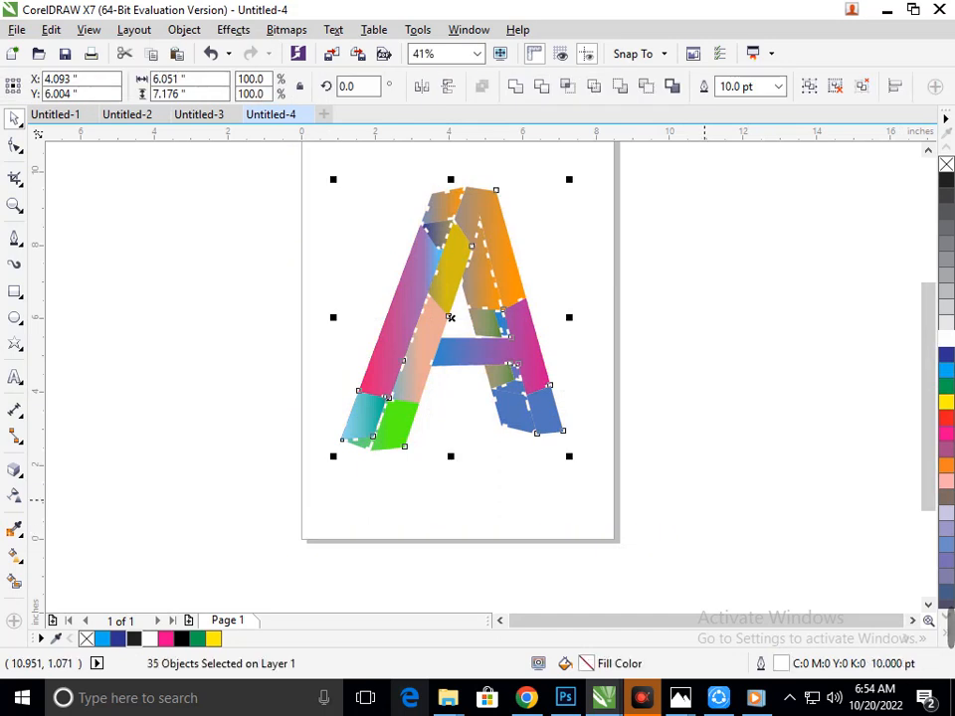
{"action": "right_click", "coordinate": [947, 465]}
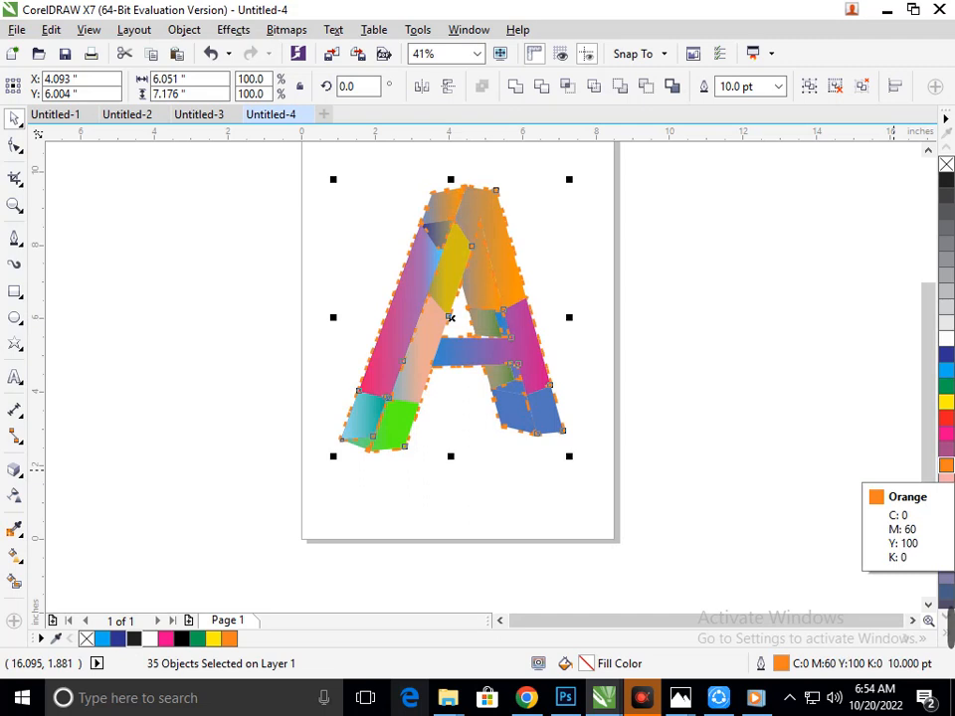
{"action": "key", "text": "F12"}
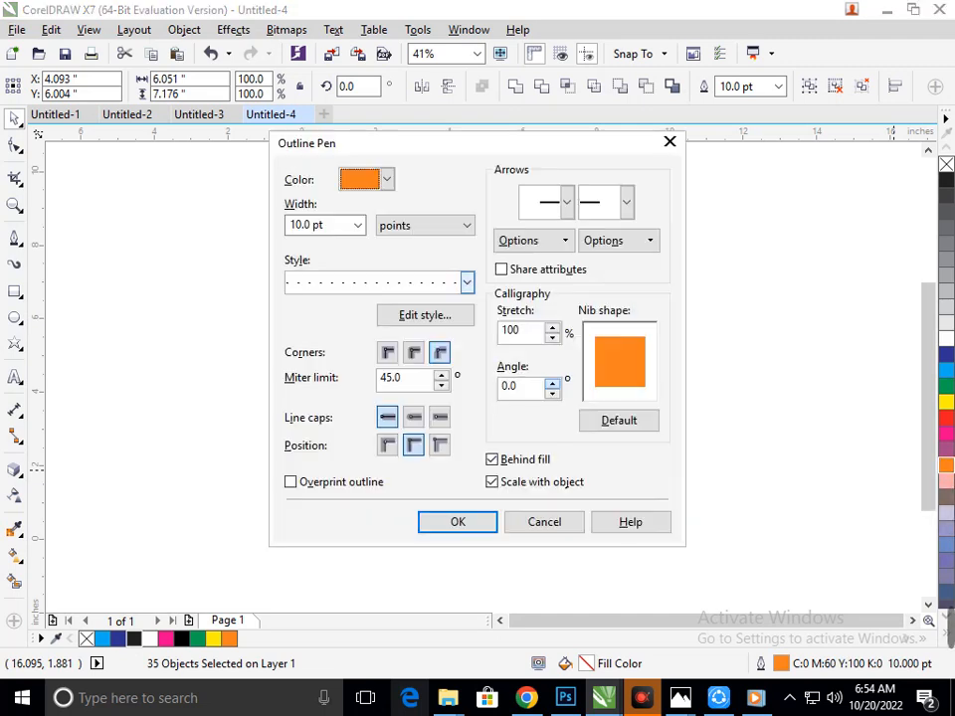
{"action": "left_click", "coordinate": [467, 281]}
{"action": "left_click_drag", "start_coordinate": [467, 324], "coordinate": [468, 374]}
{"action": "left_click", "coordinate": [439, 378]}
{"action": "left_click", "coordinate": [467, 523]}
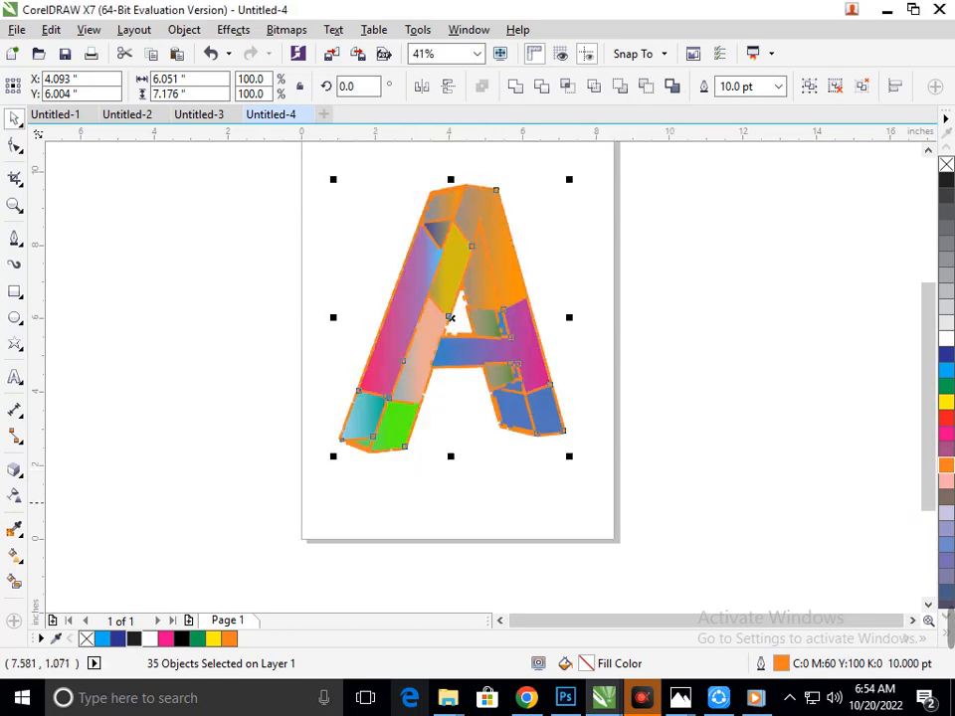
{"action": "left_click", "coordinate": [552, 502]}
Step: Recolor the dashed outline of all pieces to black, followed by blue
{"action": "left_click_drag", "start_coordinate": [297, 166], "coordinate": [760, 567]}
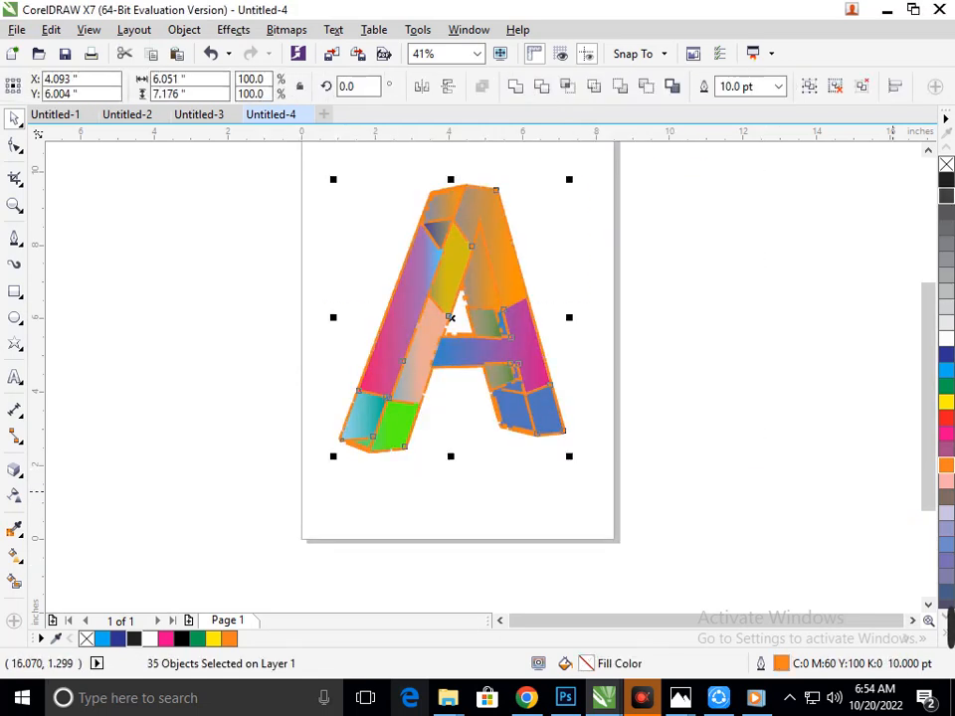
{"action": "right_click", "coordinate": [946, 180]}
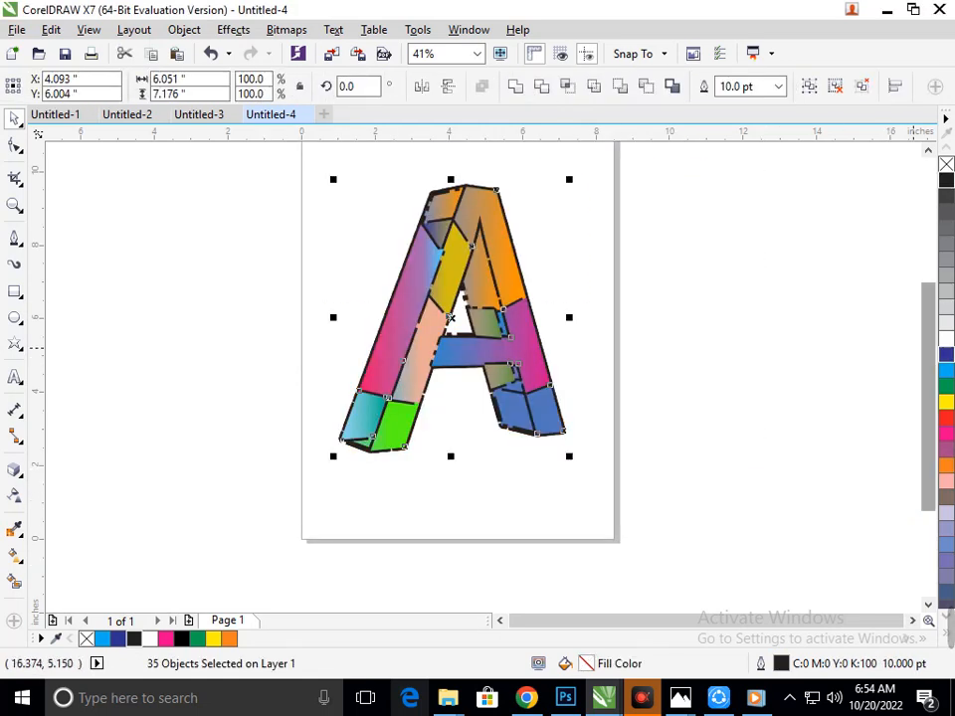
{"action": "right_click", "coordinate": [946, 354]}
{"action": "key", "text": "Escape"}
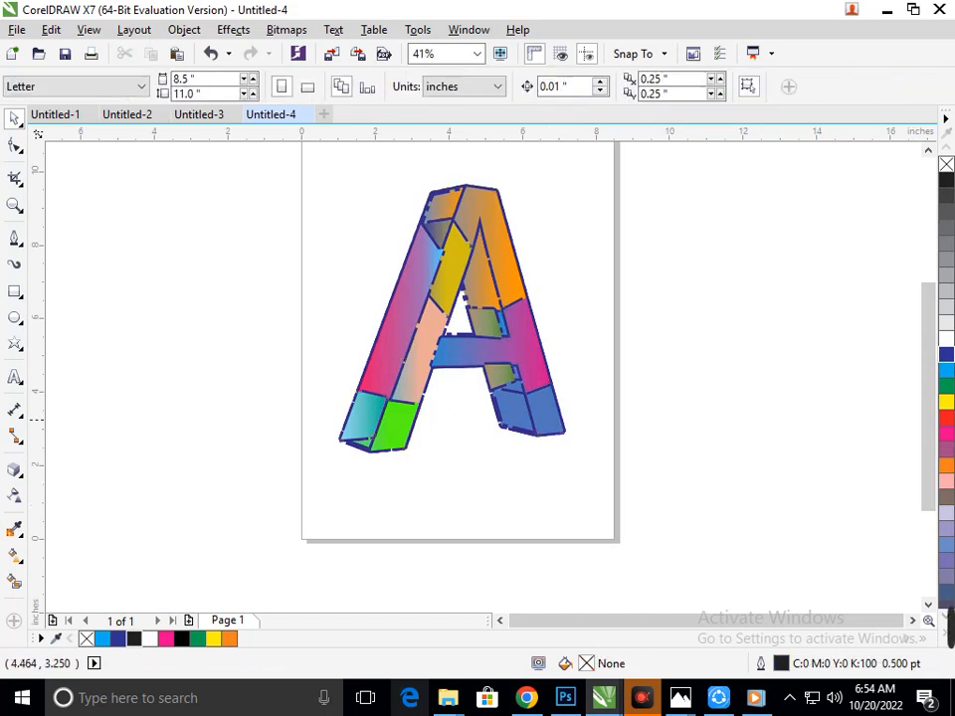
Step: Add a page-sized rectangle behind the letter and fill it with black
{"action": "double_click", "coordinate": [14, 291]}
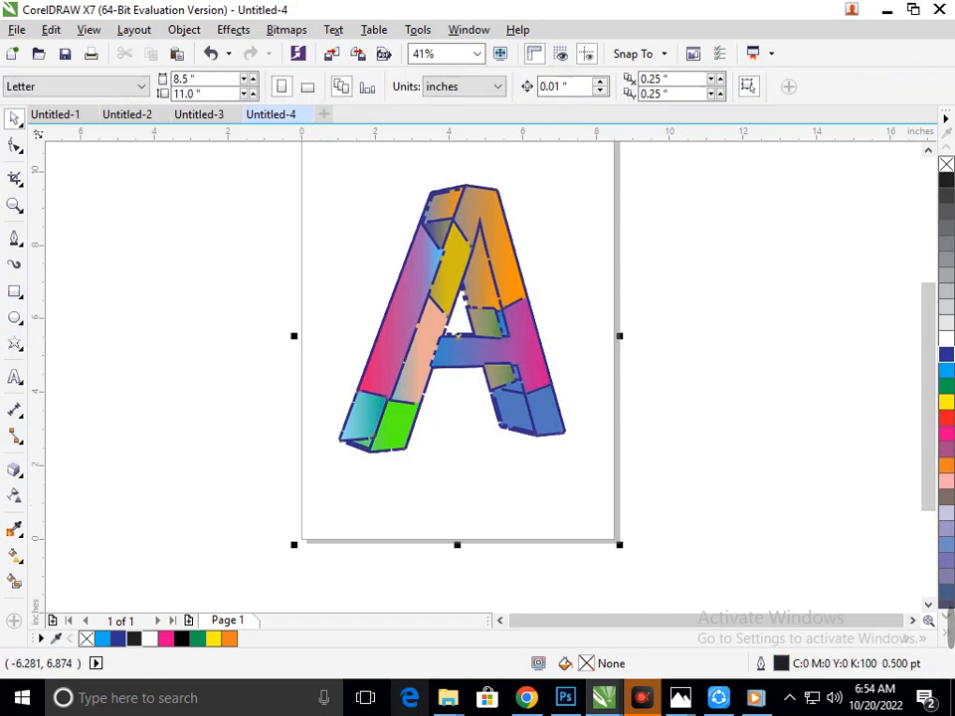
{"action": "left_click", "coordinate": [946, 180]}
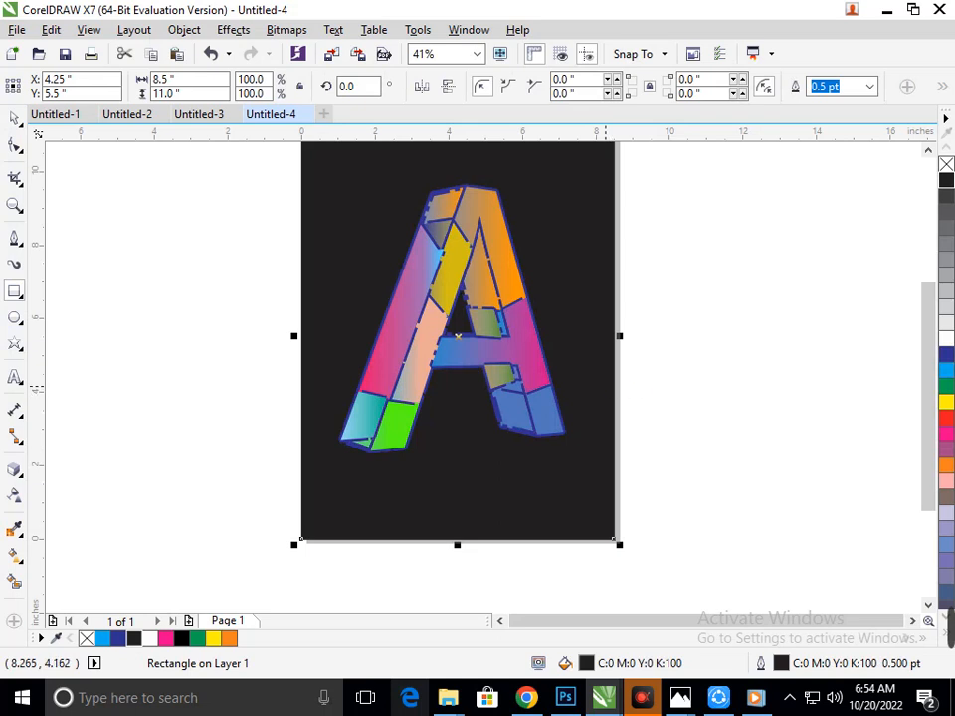
{"action": "scroll", "coordinate": [506, 414], "scroll_direction": "down", "scroll_amount": 2}
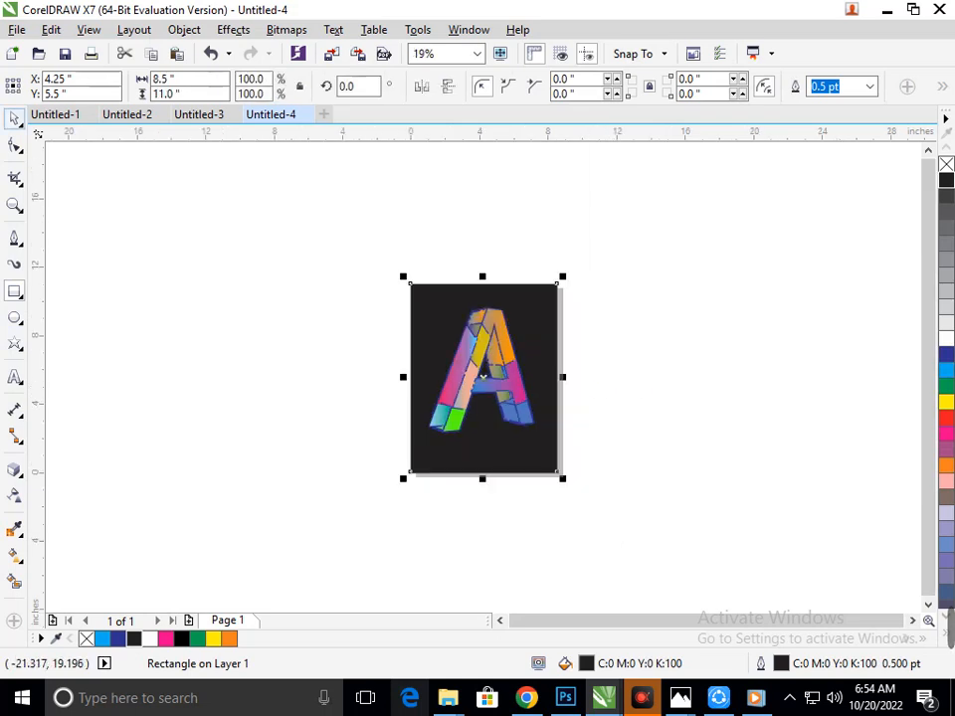
{"action": "left_click", "coordinate": [14, 118]}
{"action": "left_click", "coordinate": [259, 446]}
Step: Lock the black background rectangle
{"action": "scroll", "coordinate": [538, 458], "scroll_direction": "up", "scroll_amount": 1}
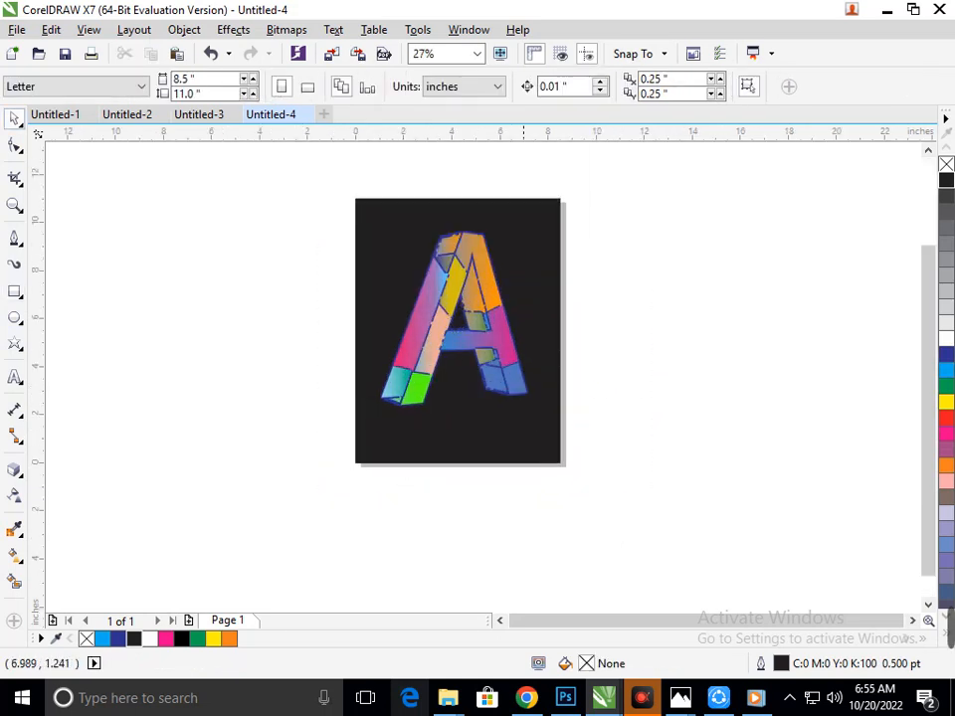
{"action": "left_click", "coordinate": [519, 445]}
{"action": "right_click", "coordinate": [520, 445]}
{"action": "left_click", "coordinate": [569, 422]}
{"action": "left_click", "coordinate": [566, 428]}
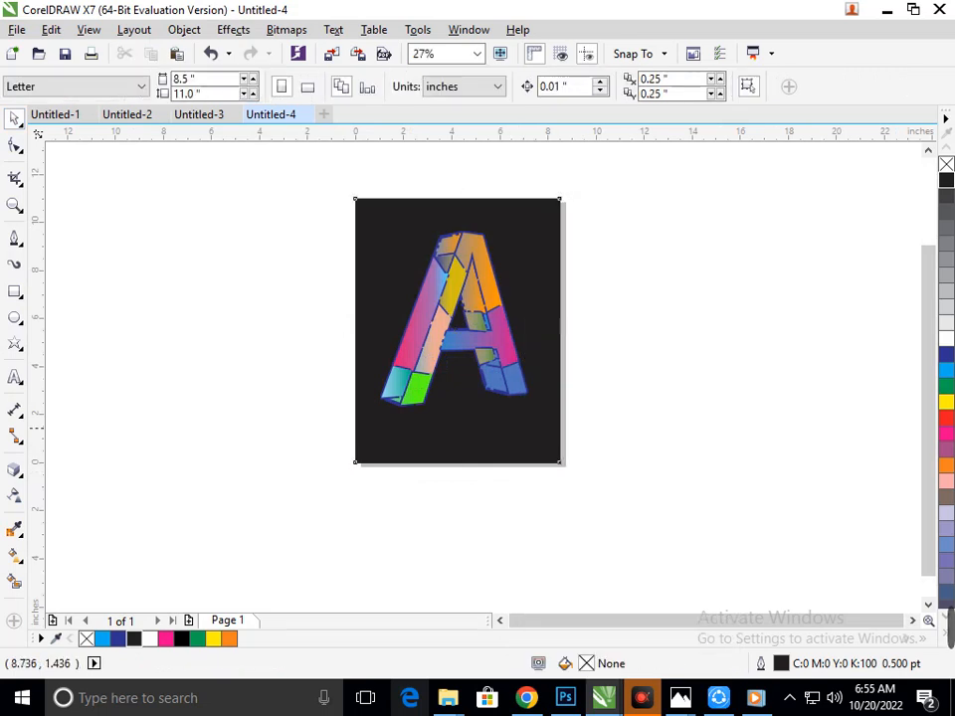
Step: Try a white and a yellow outline on all the letter's pieces against the black background
{"action": "left_click_drag", "start_coordinate": [565, 428], "coordinate": [333, 173]}
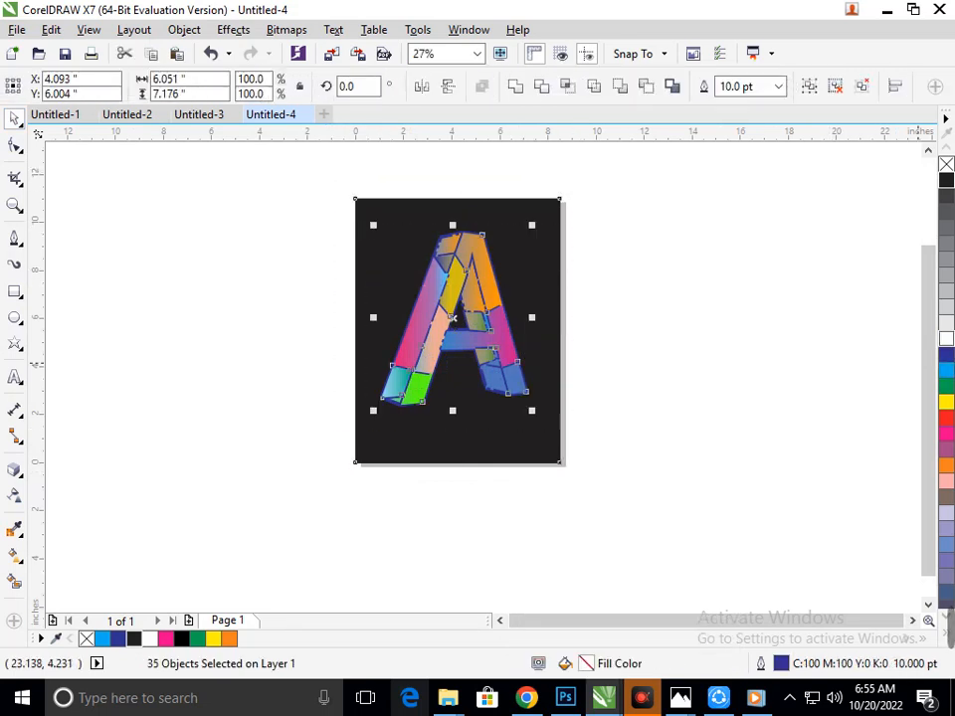
{"action": "right_click", "coordinate": [945, 338]}
{"action": "left_click", "coordinate": [747, 435]}
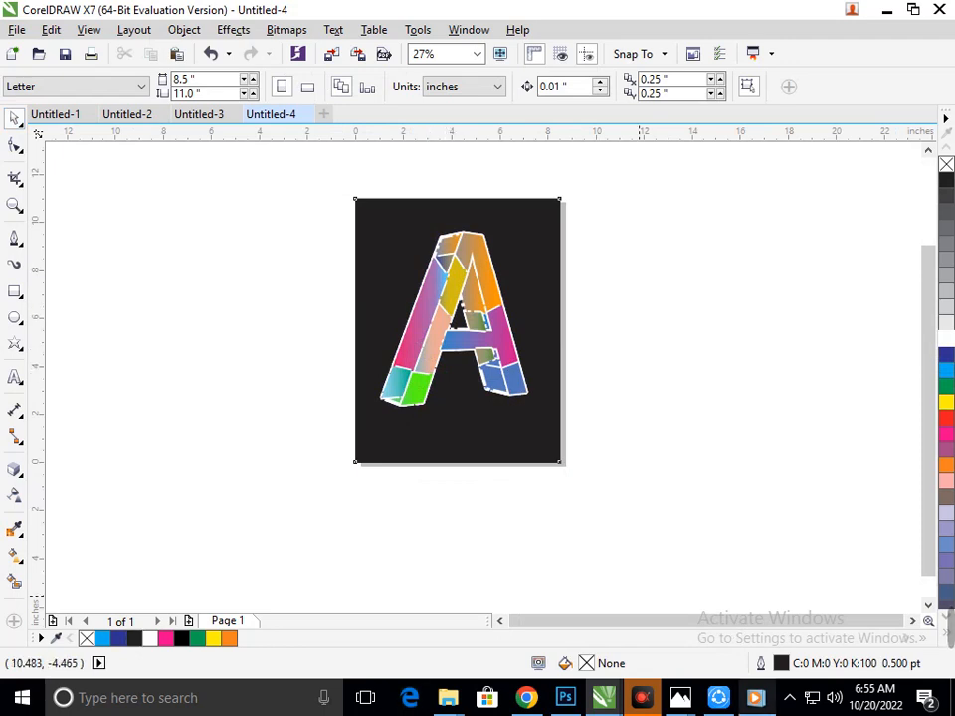
{"action": "left_click_drag", "start_coordinate": [357, 173], "coordinate": [666, 545]}
{"action": "right_click", "coordinate": [946, 402]}
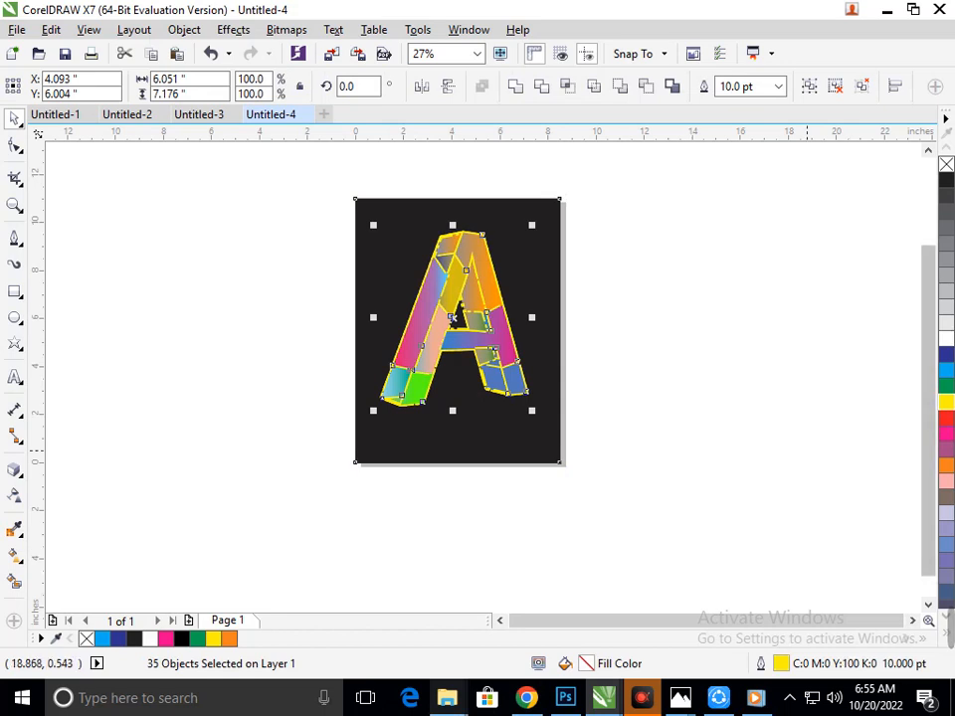
Step: Change the outline of the letter's pieces to blue, followed by black
{"action": "right_click", "coordinate": [947, 353]}
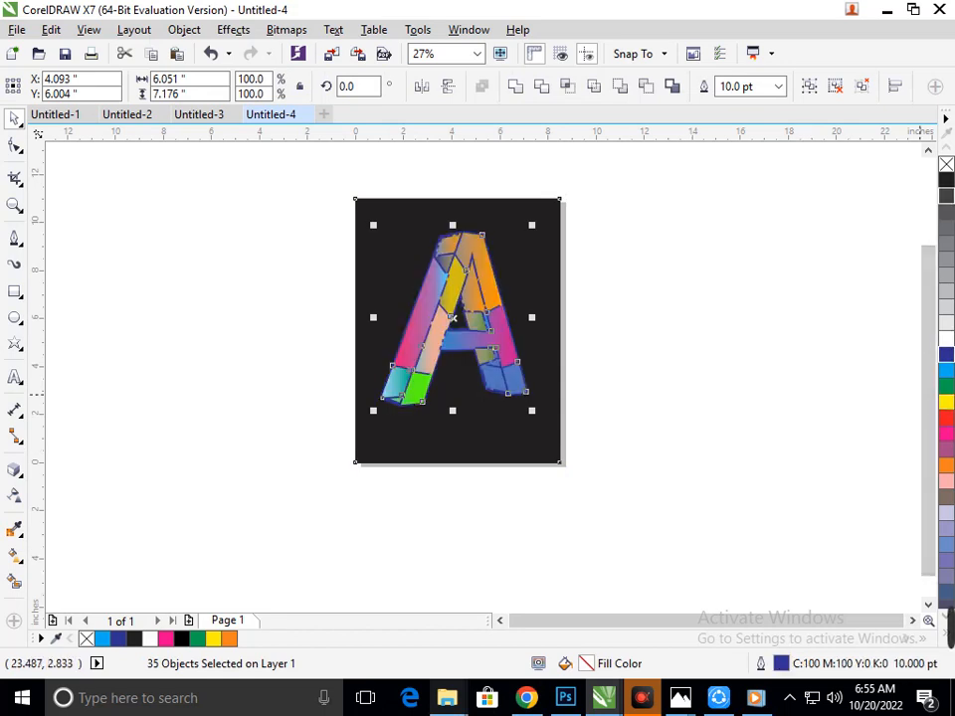
{"action": "right_click", "coordinate": [947, 179]}
{"action": "left_click", "coordinate": [856, 252]}
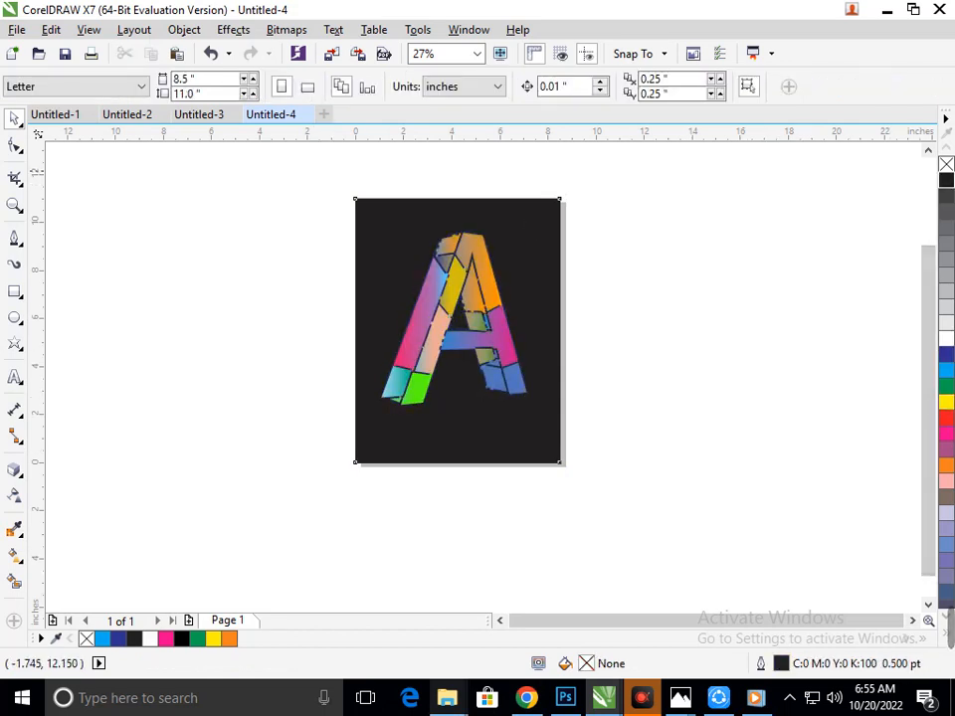
Step: Recolor the outline of all pieces to pale lavender (C20 M20), followed by light blue (C40)
{"action": "key", "text": "ctrl+a"}
{"action": "right_click", "coordinate": [946, 512]}
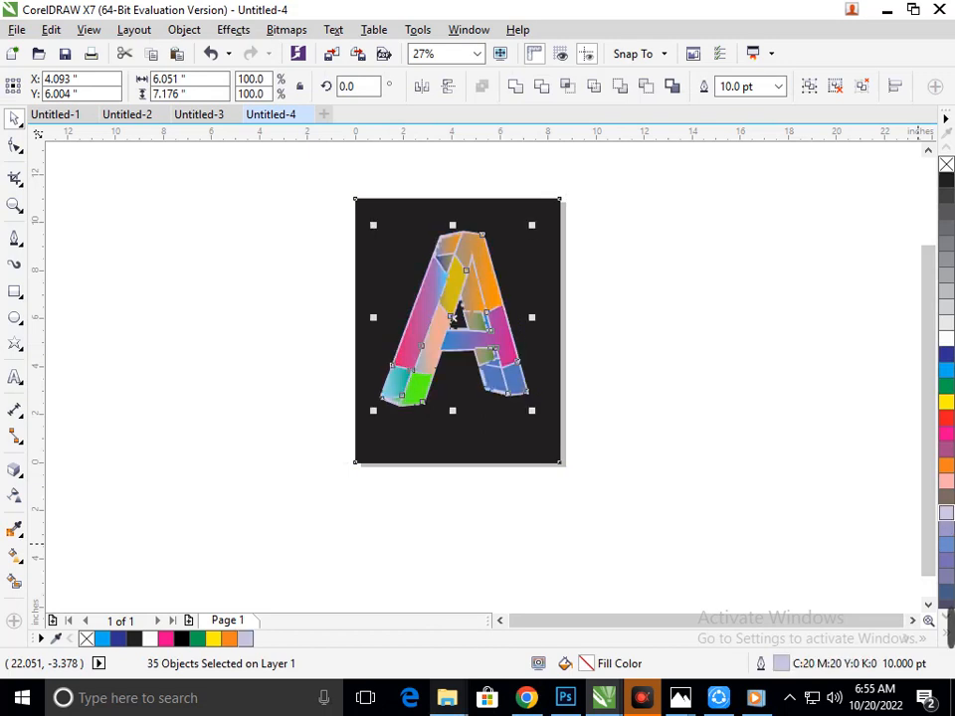
{"action": "scroll", "coordinate": [946, 512], "scroll_direction": "down", "scroll_amount": 4}
{"action": "right_click", "coordinate": [946, 465]}
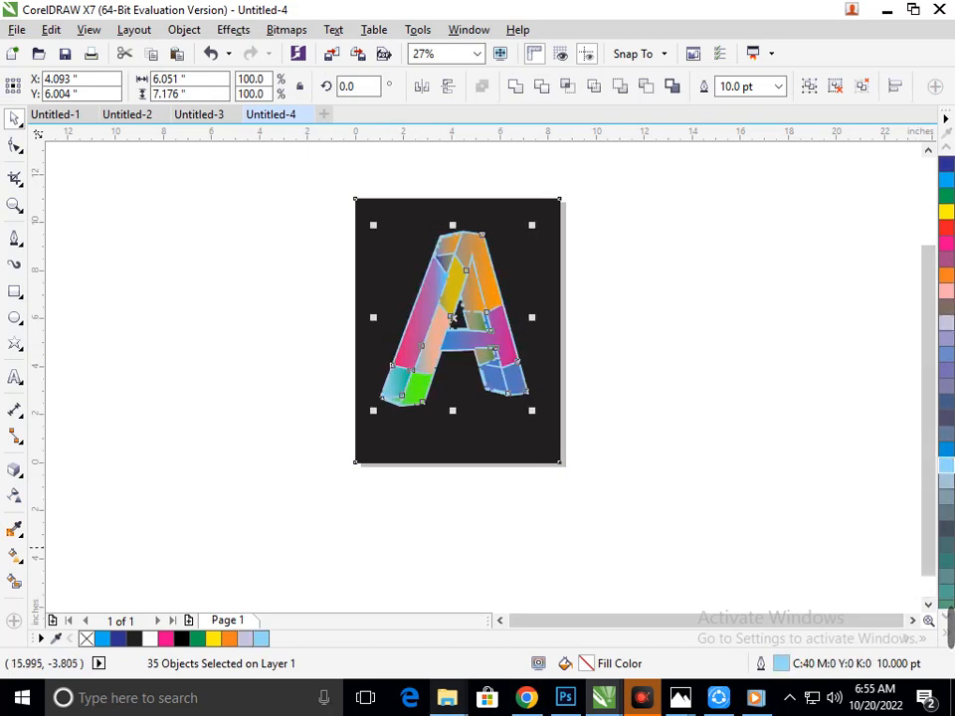
{"action": "left_click", "coordinate": [737, 554]}
Step: Outline all the letter's pieces in teal (C60 M0 Y40 K20)
{"action": "left_click_drag", "start_coordinate": [360, 163], "coordinate": [648, 531]}
{"action": "scroll", "coordinate": [946, 577], "scroll_direction": "down", "scroll_amount": 3}
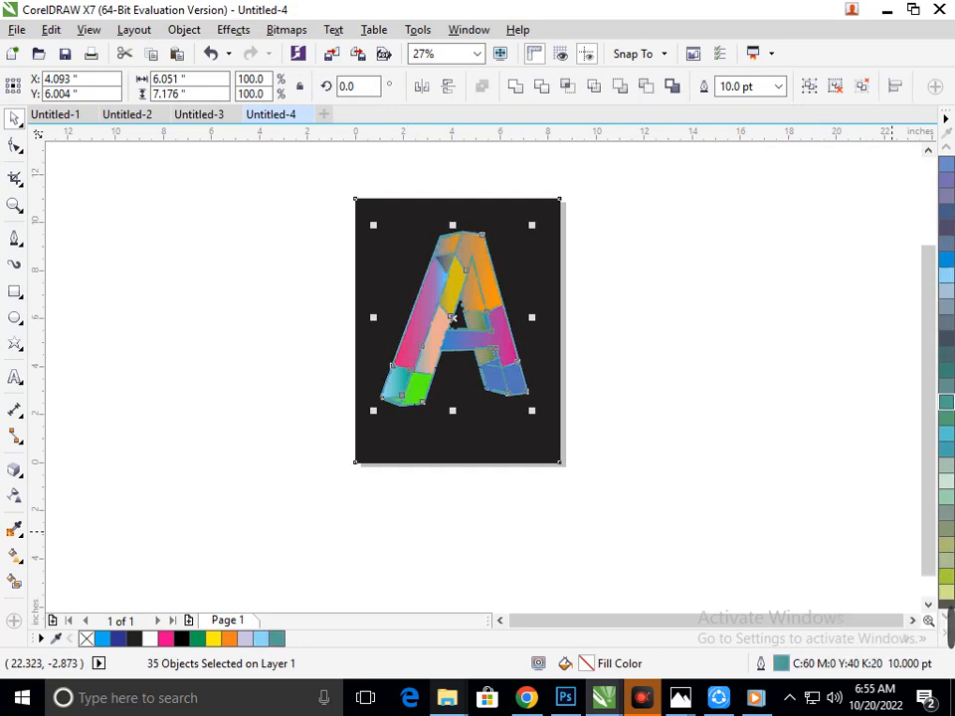
{"action": "left_click", "coordinate": [811, 441]}
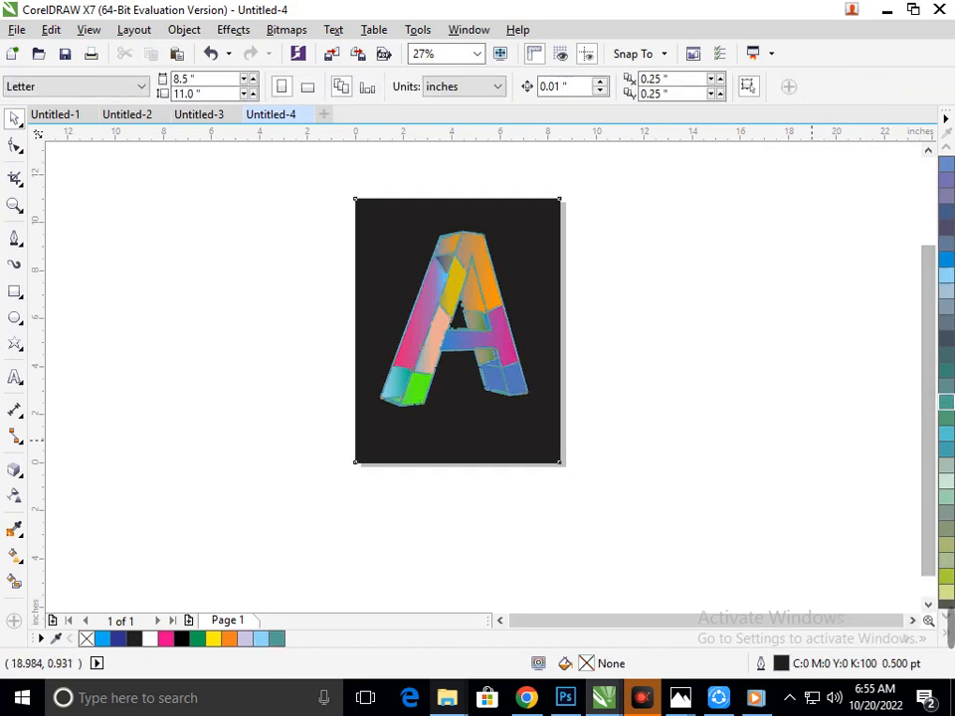